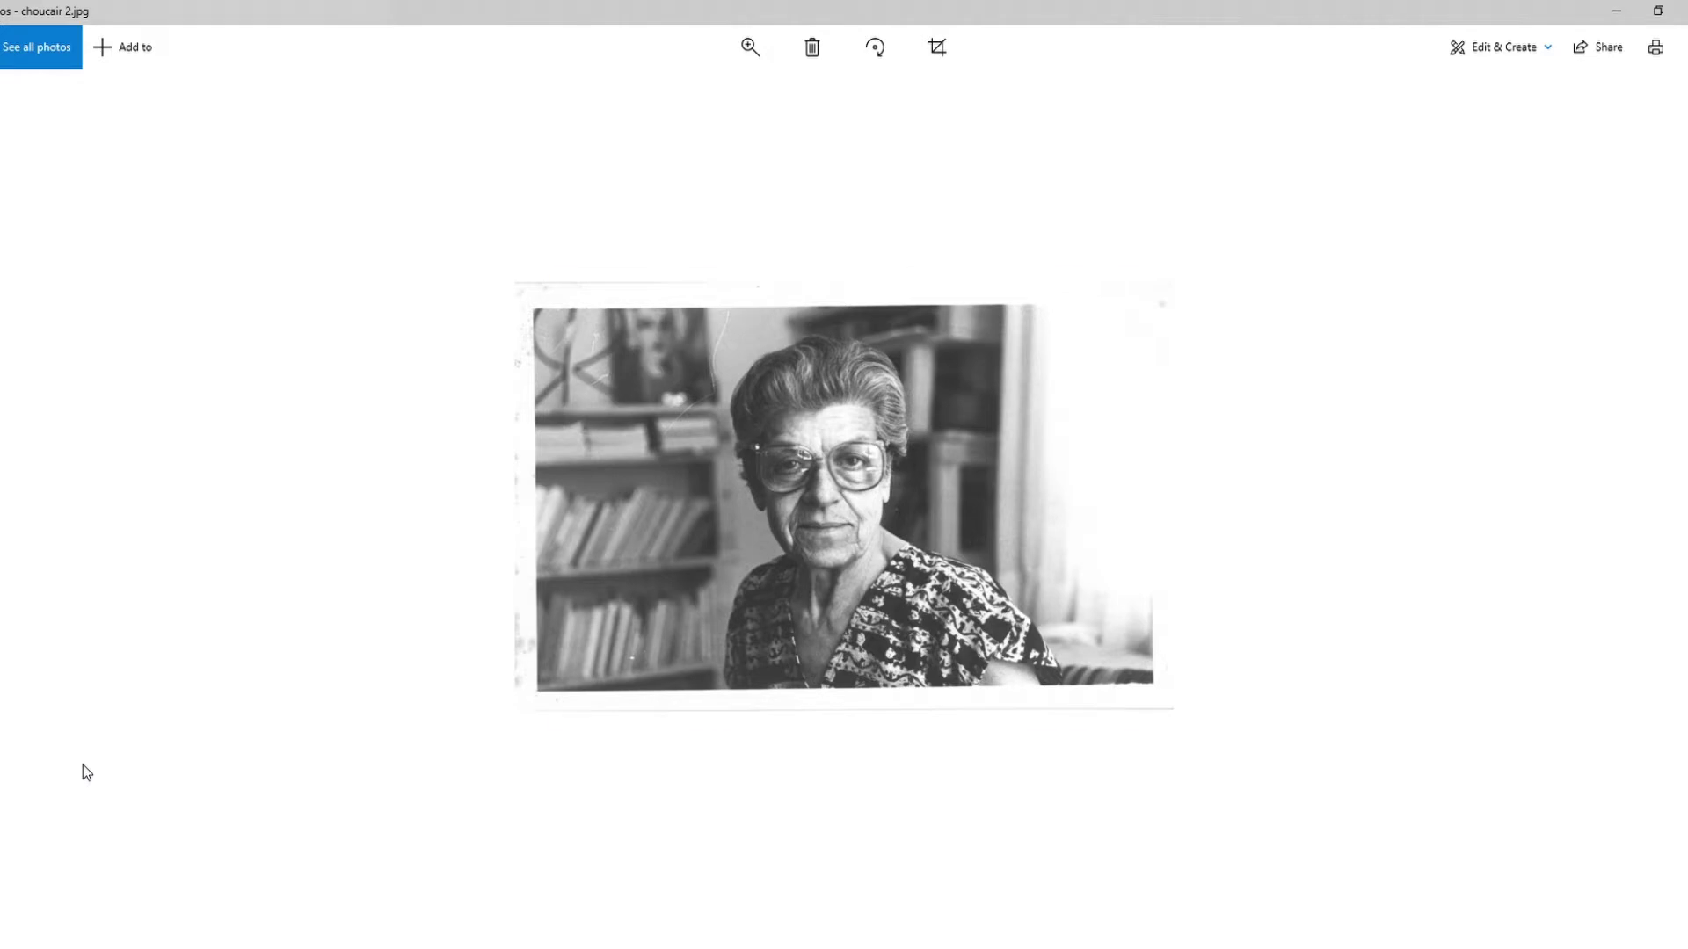
Page from choucair 2.jpg past the sculptures and painting choucair 8.jpg to the floral tile image
key("Right")
key("Right")
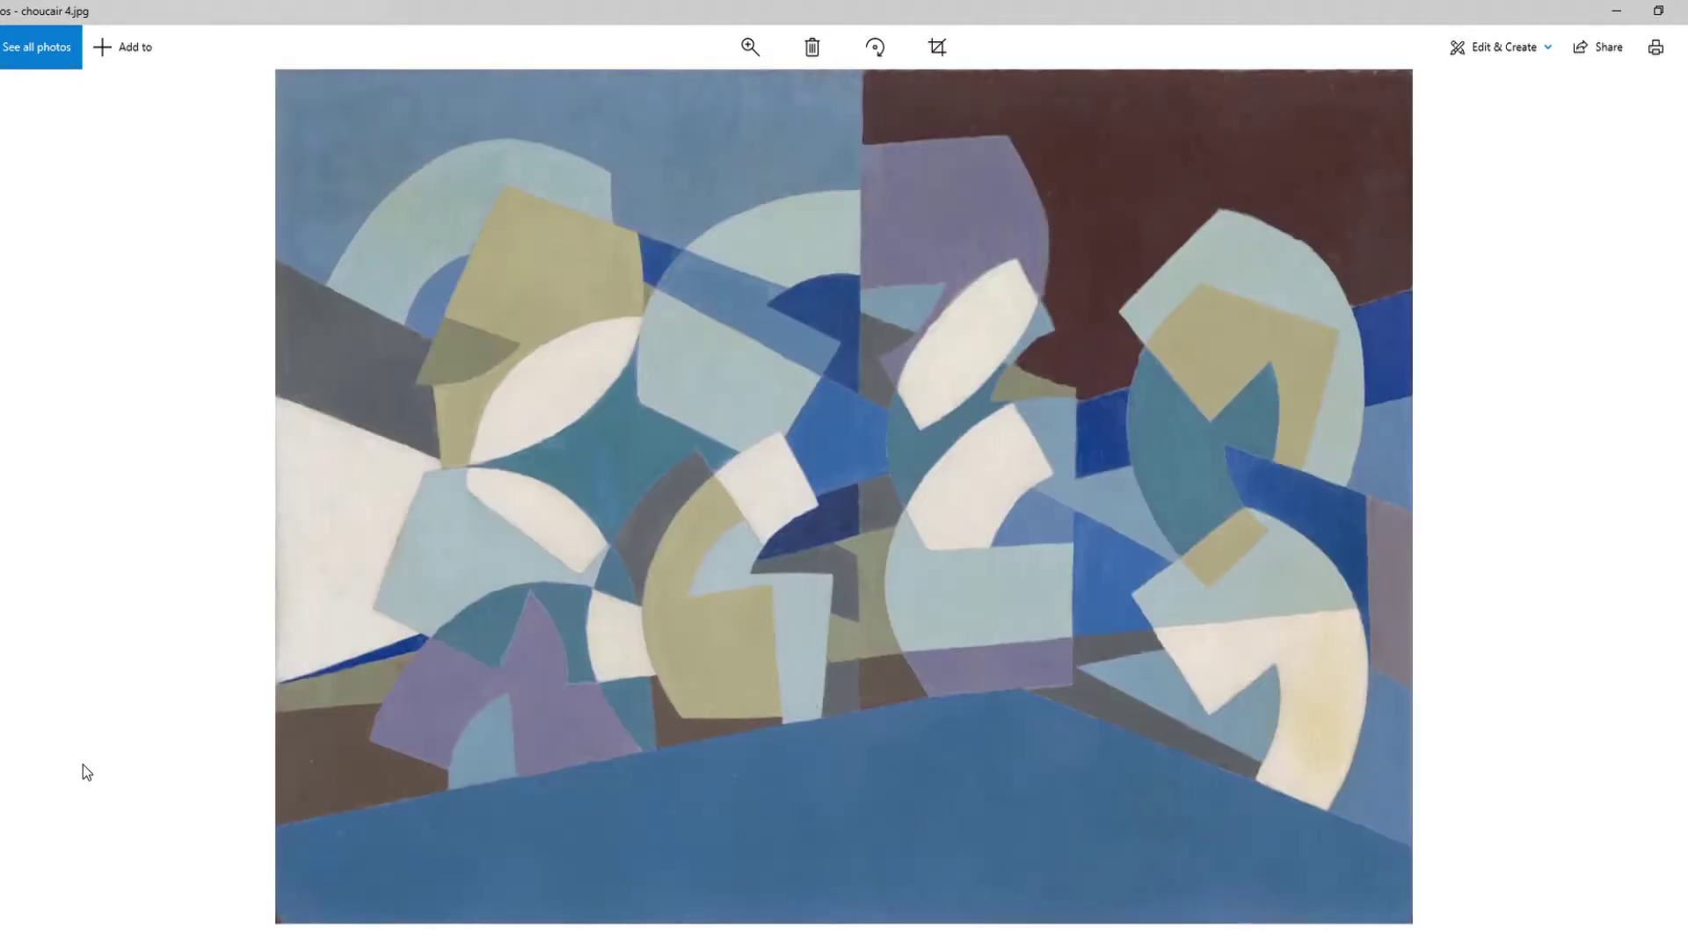
key("Right")
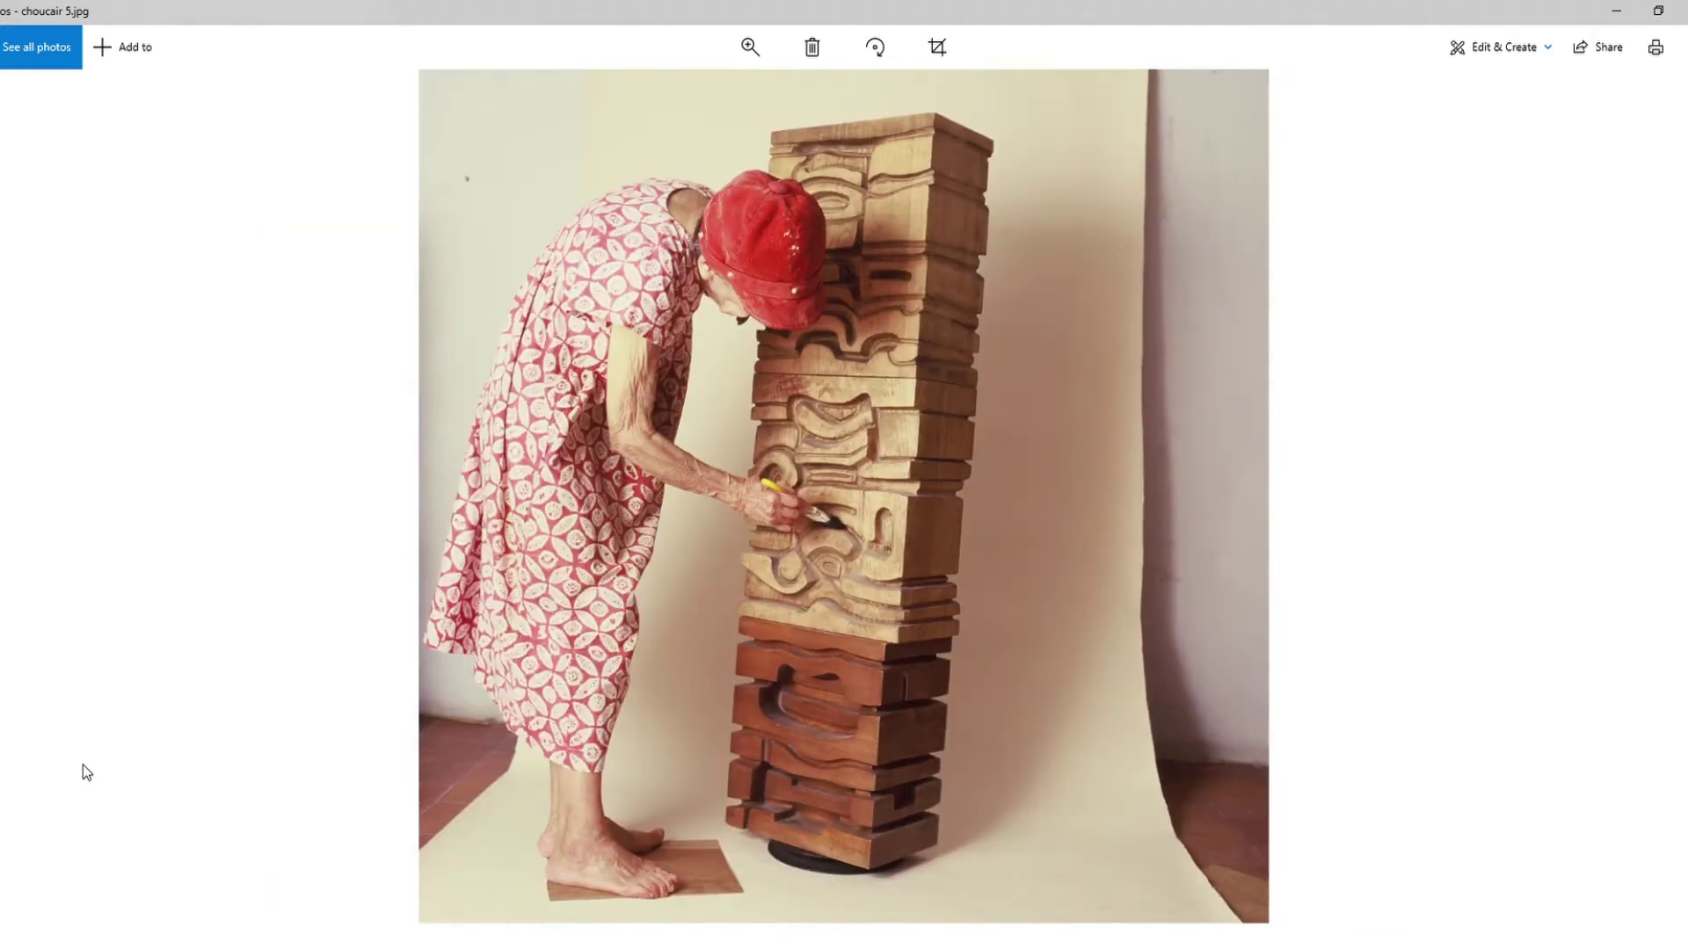
key("Right")
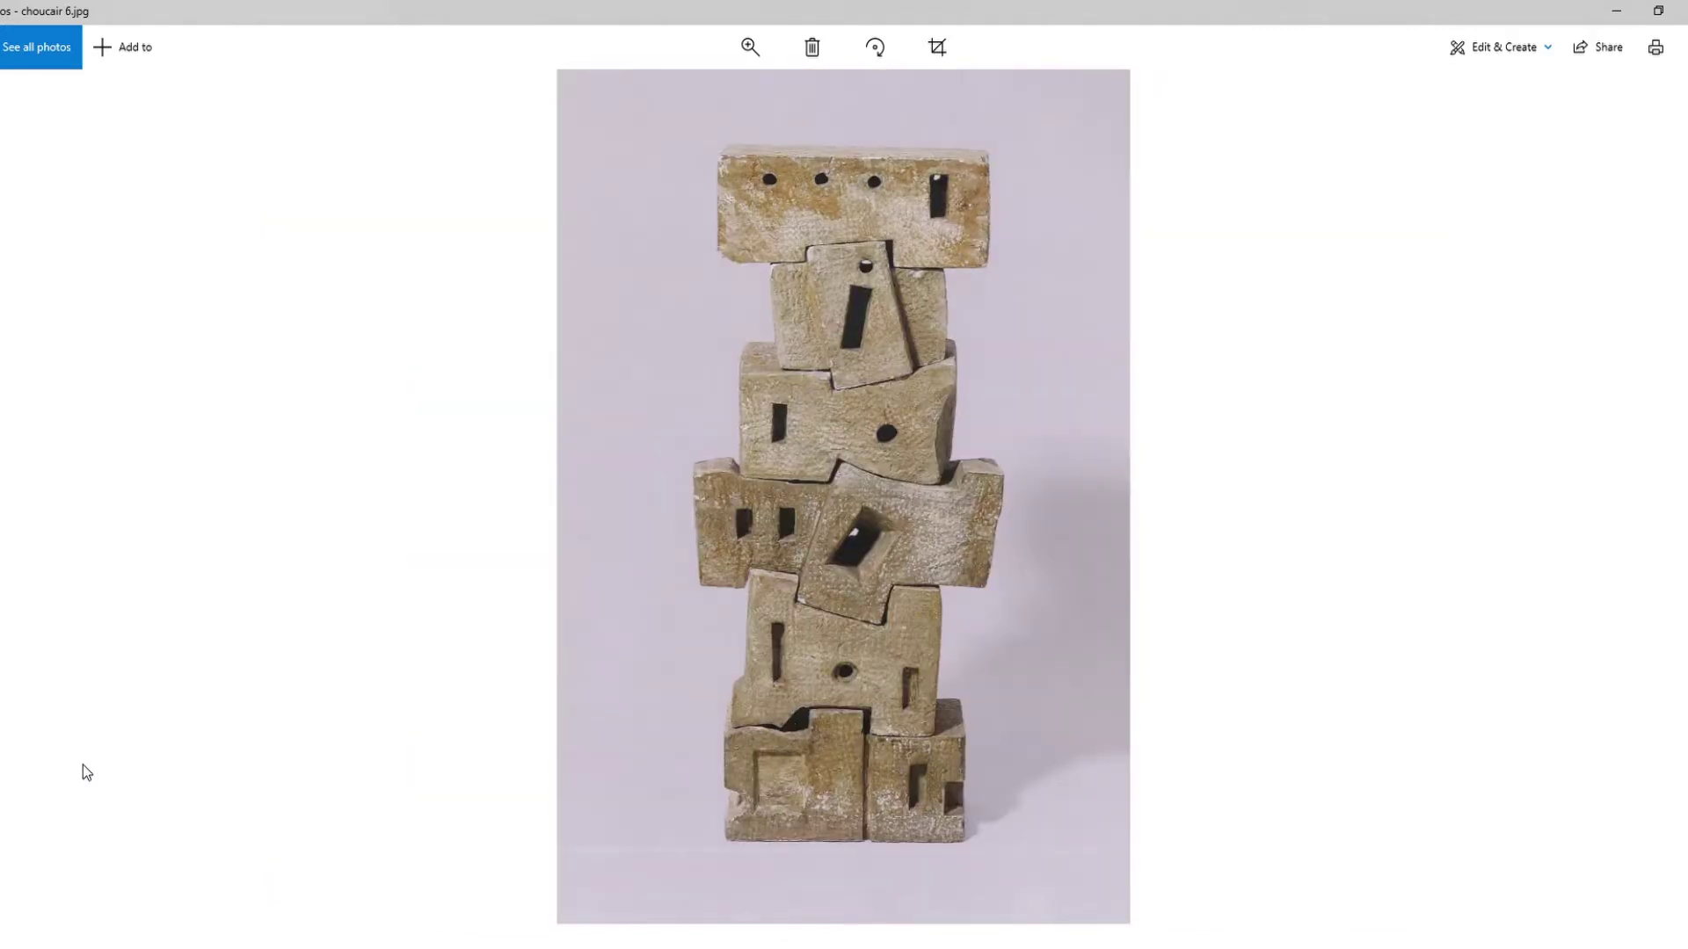
key("Right")
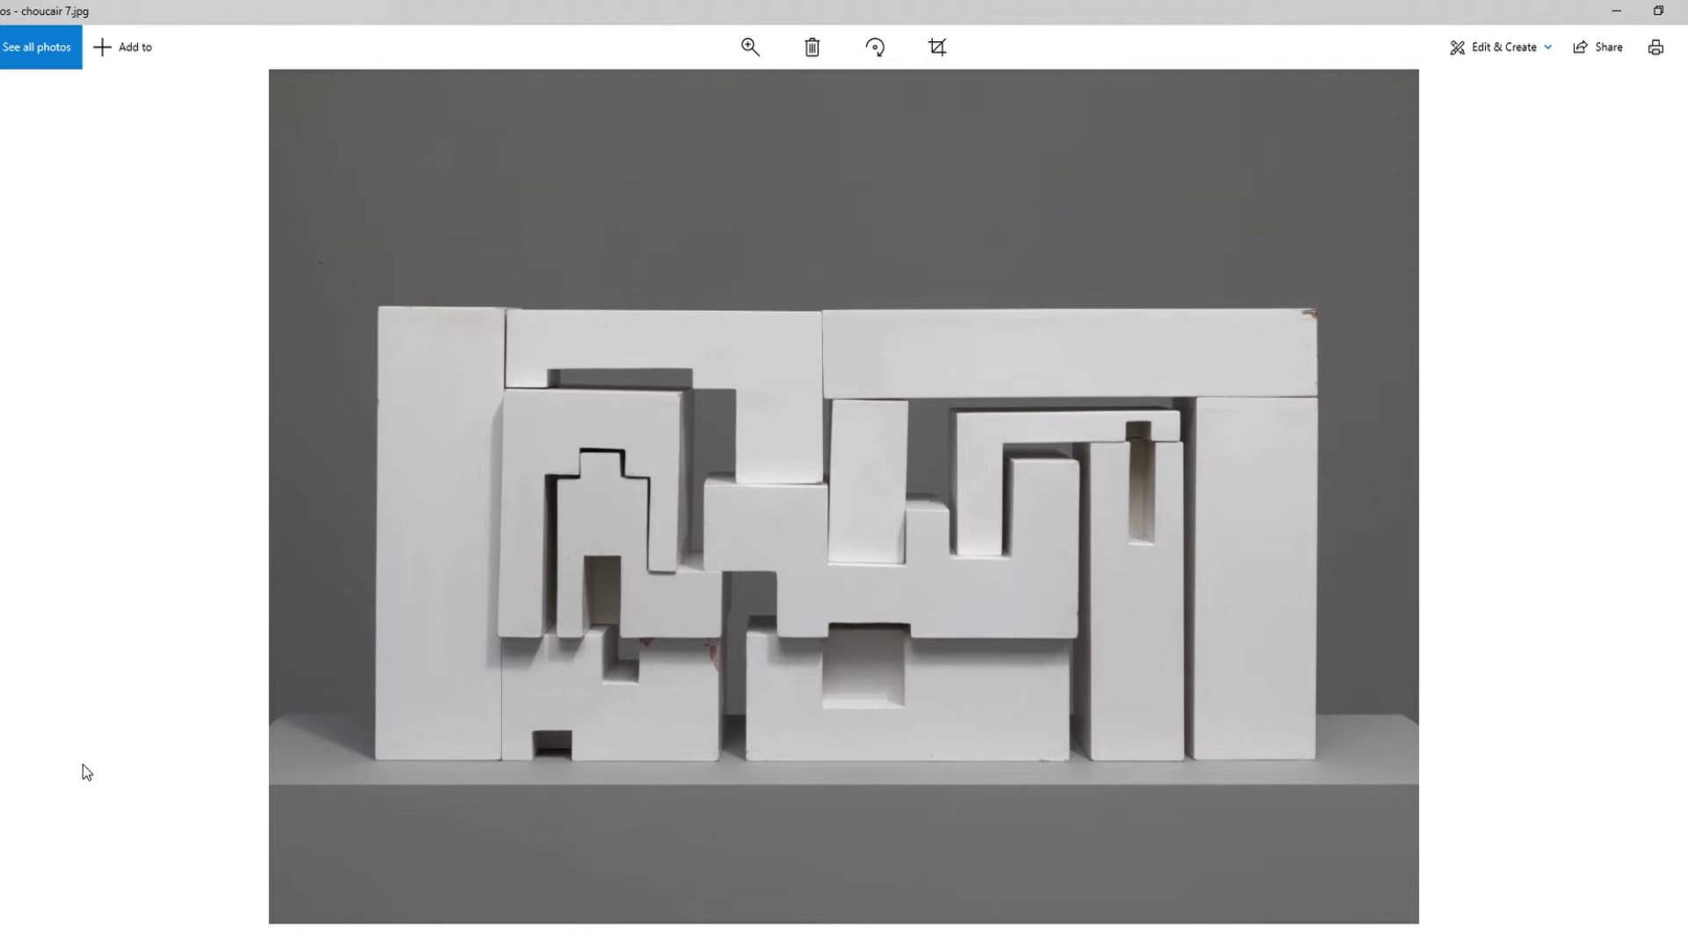
key("Right")
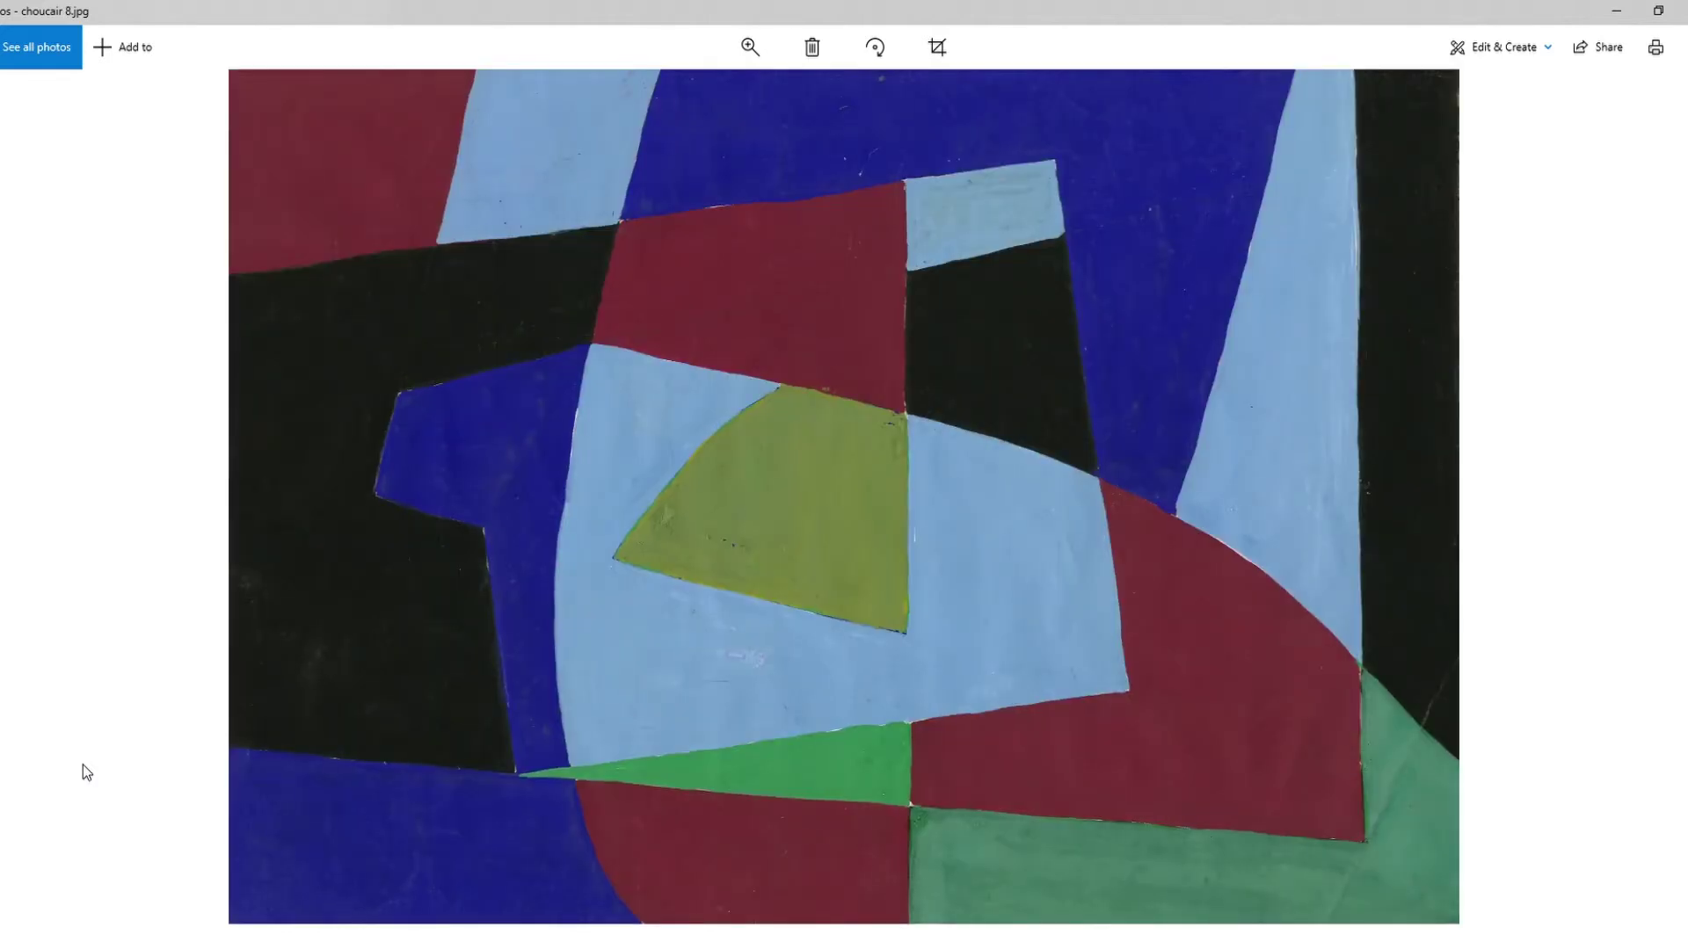
key("Right")
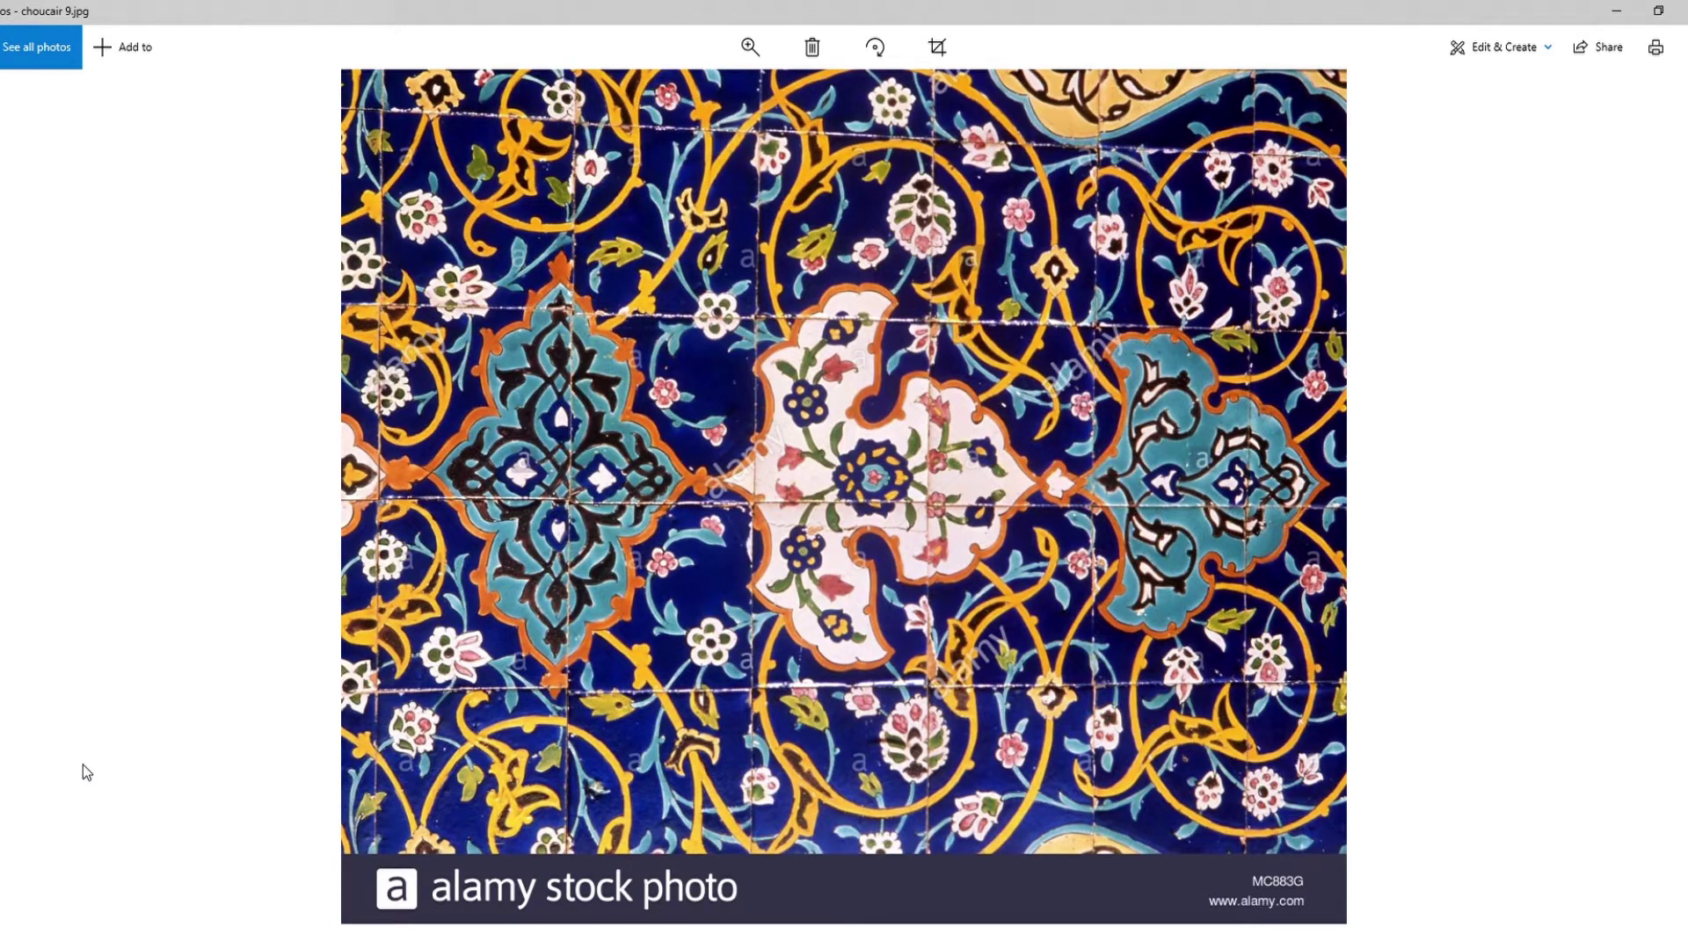
Advance past the star tile, vaulted ceiling and ornament pattern to choucair 13.jpg
key("Right")
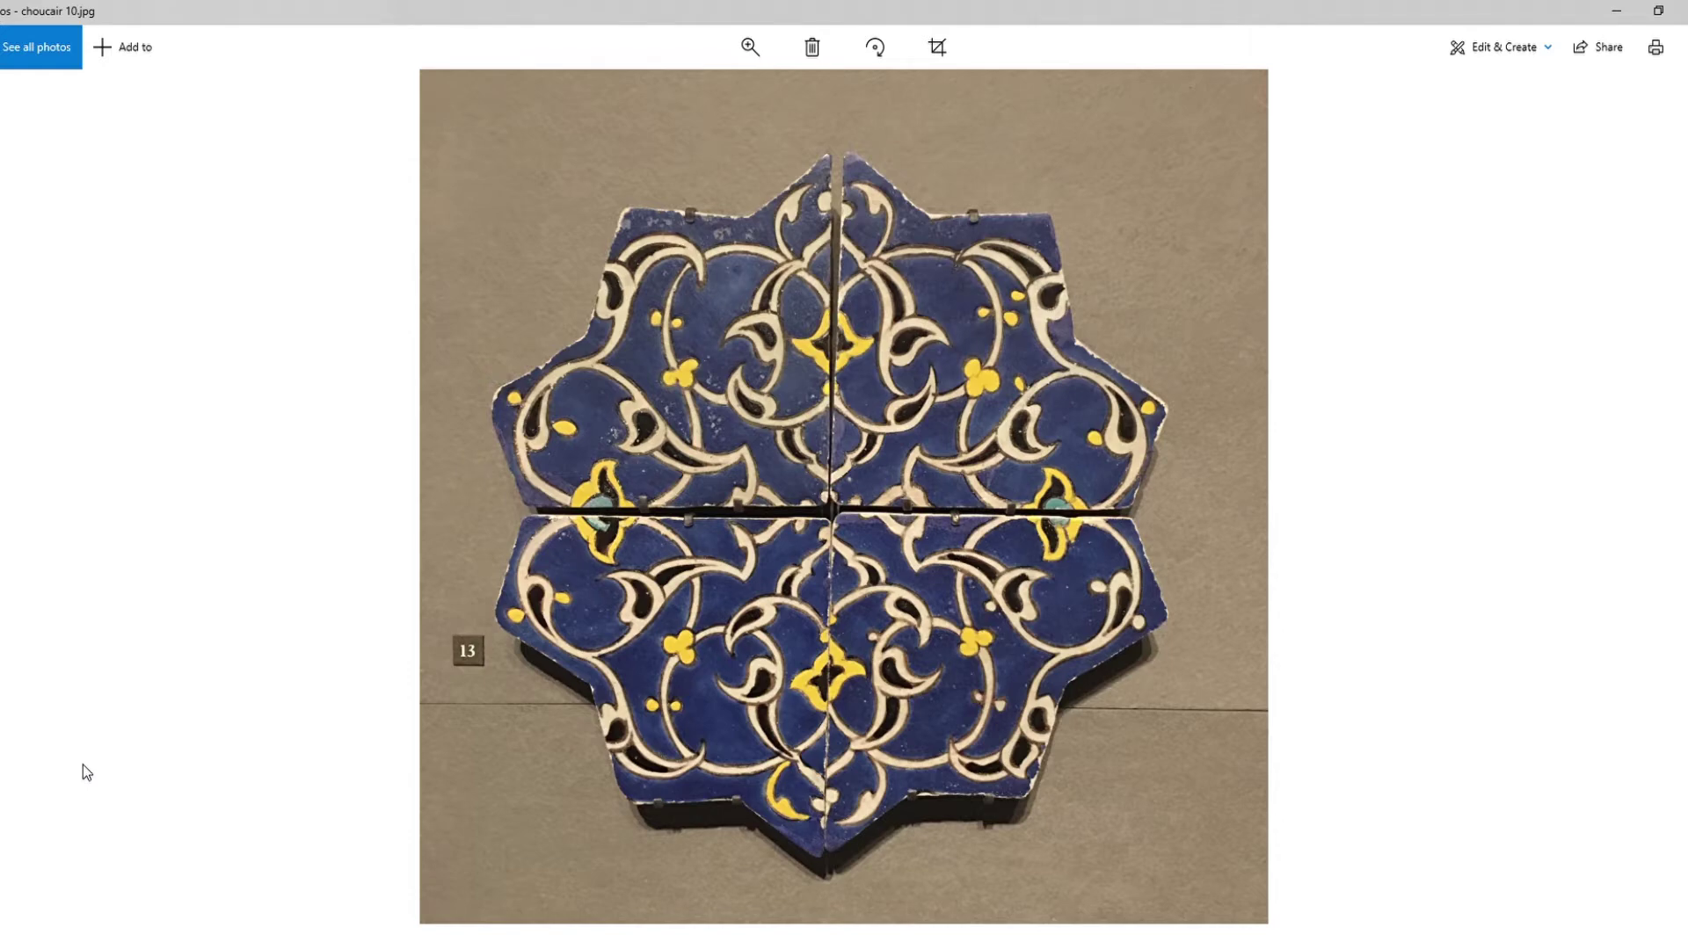
key("Right")
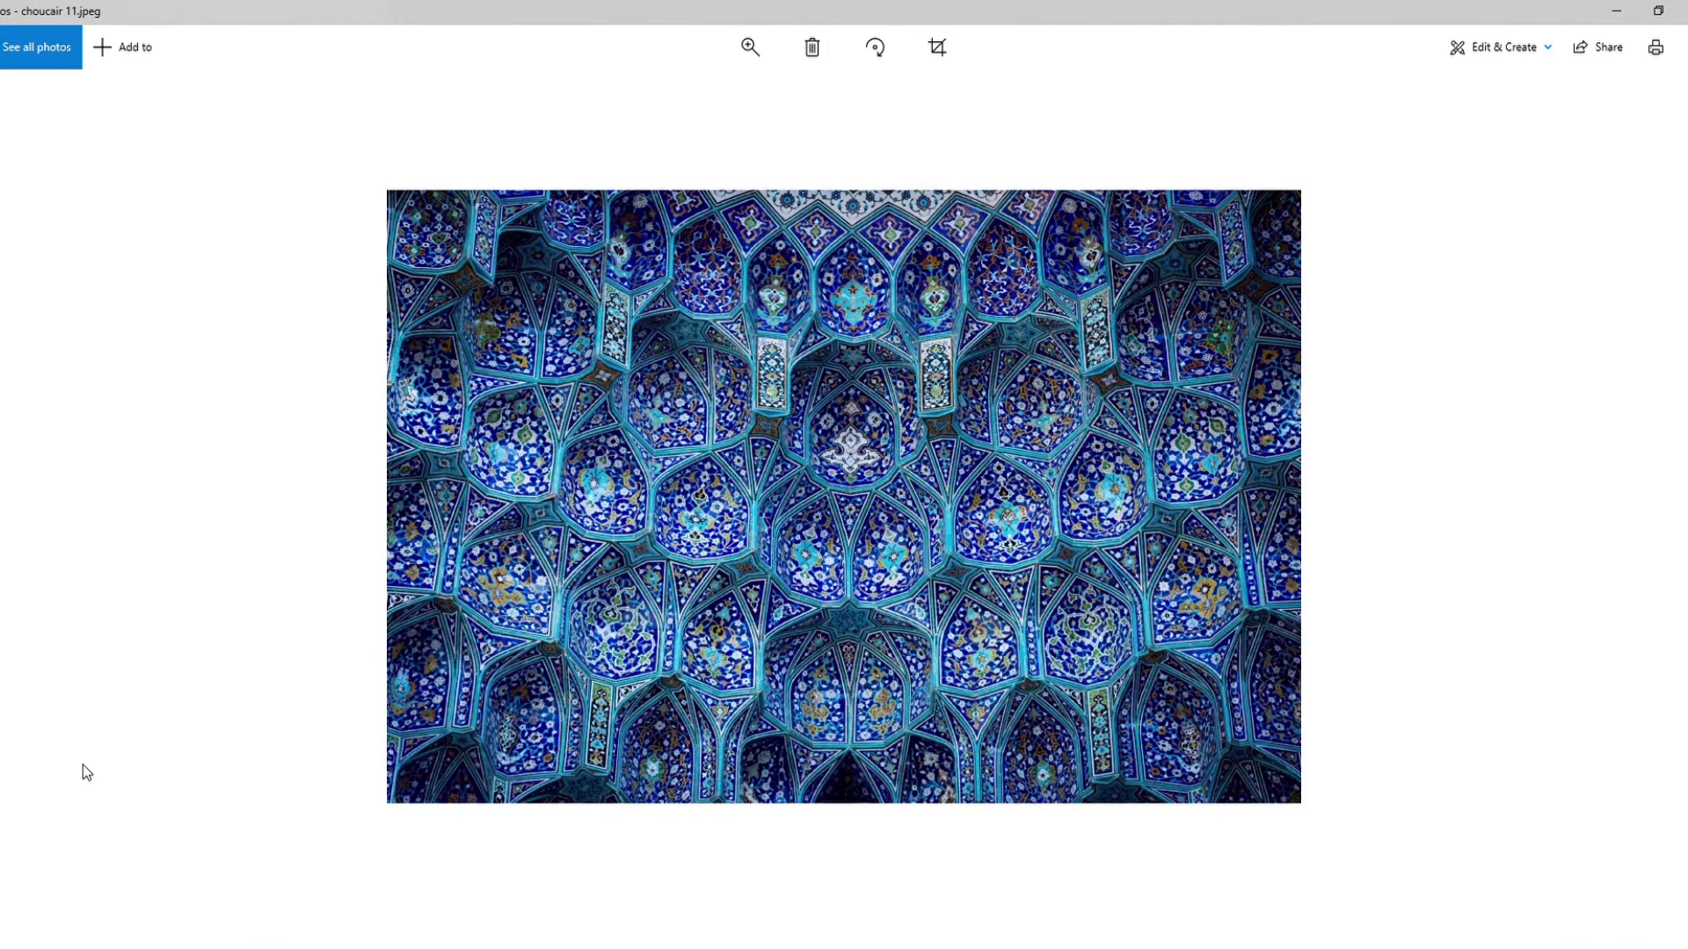
key("Right")
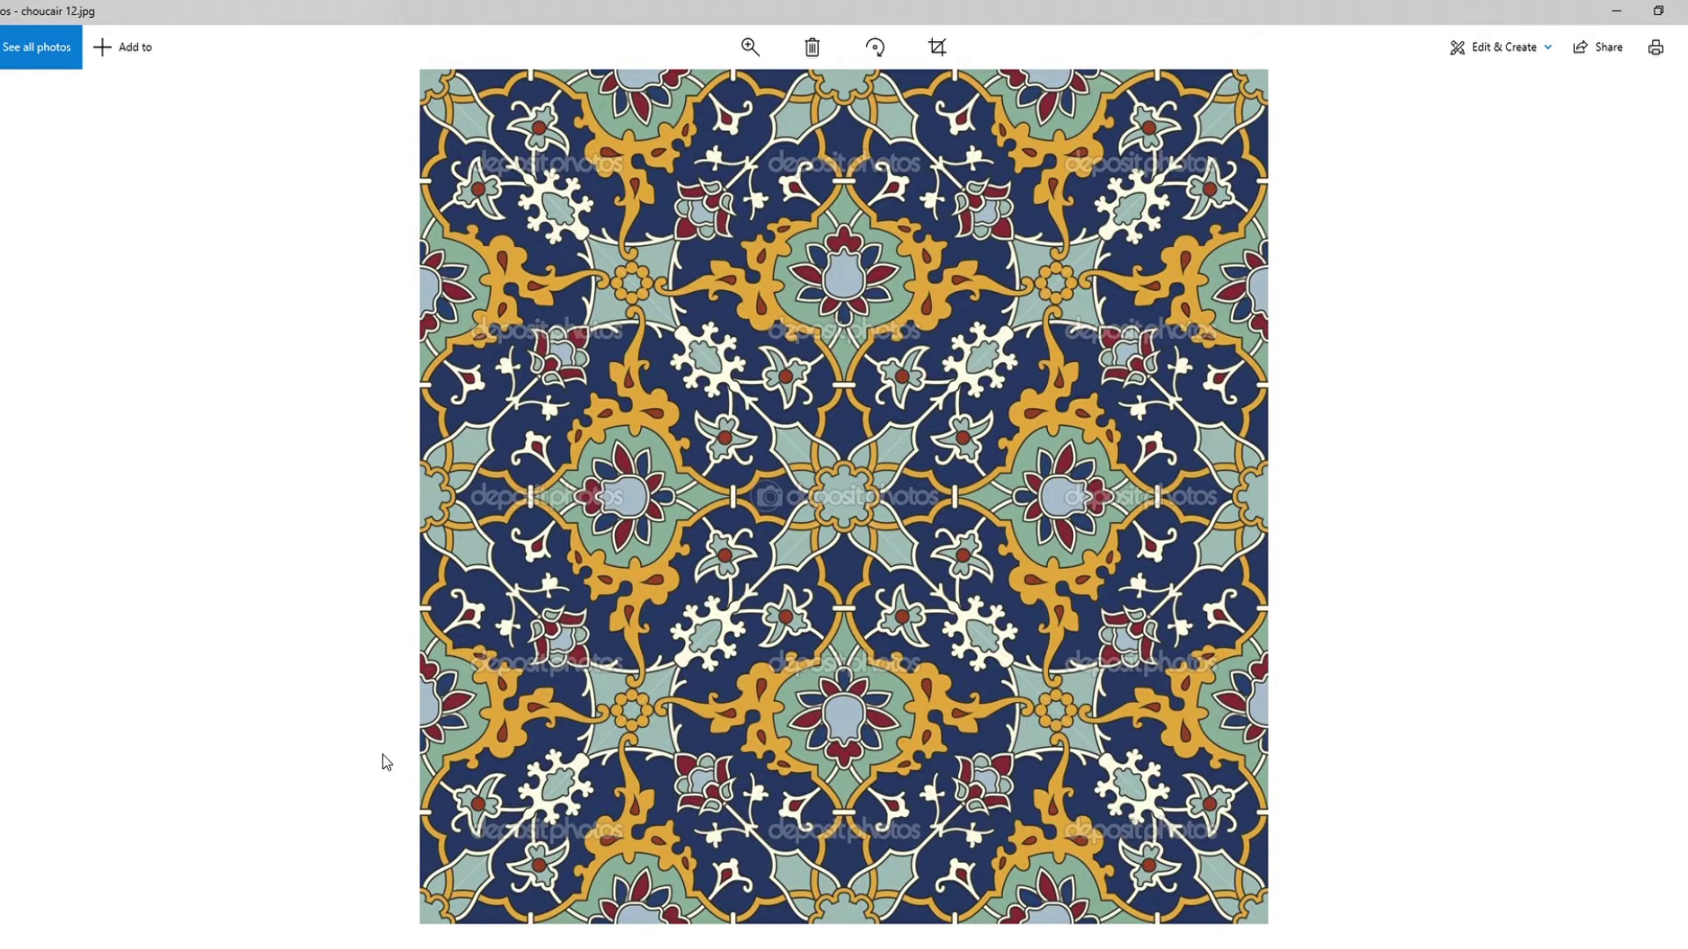
key("Right")
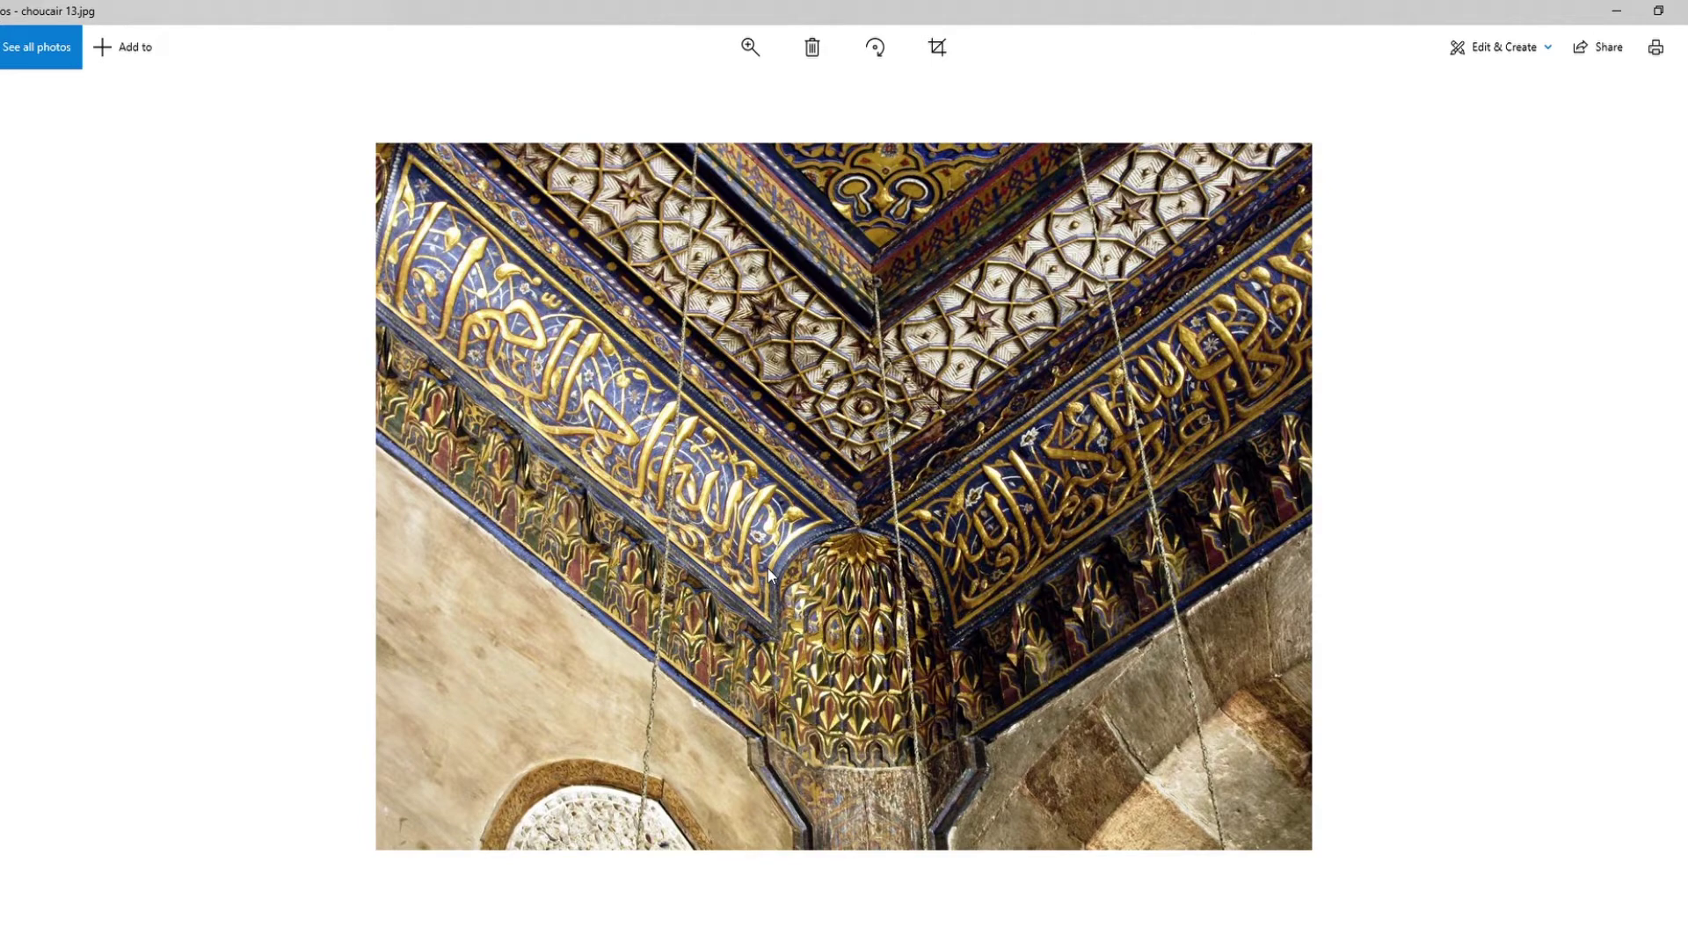
Browse past the mihrab, manuscript, glass lamp and blue star pattern to choucair 19.jpg
key("Right")
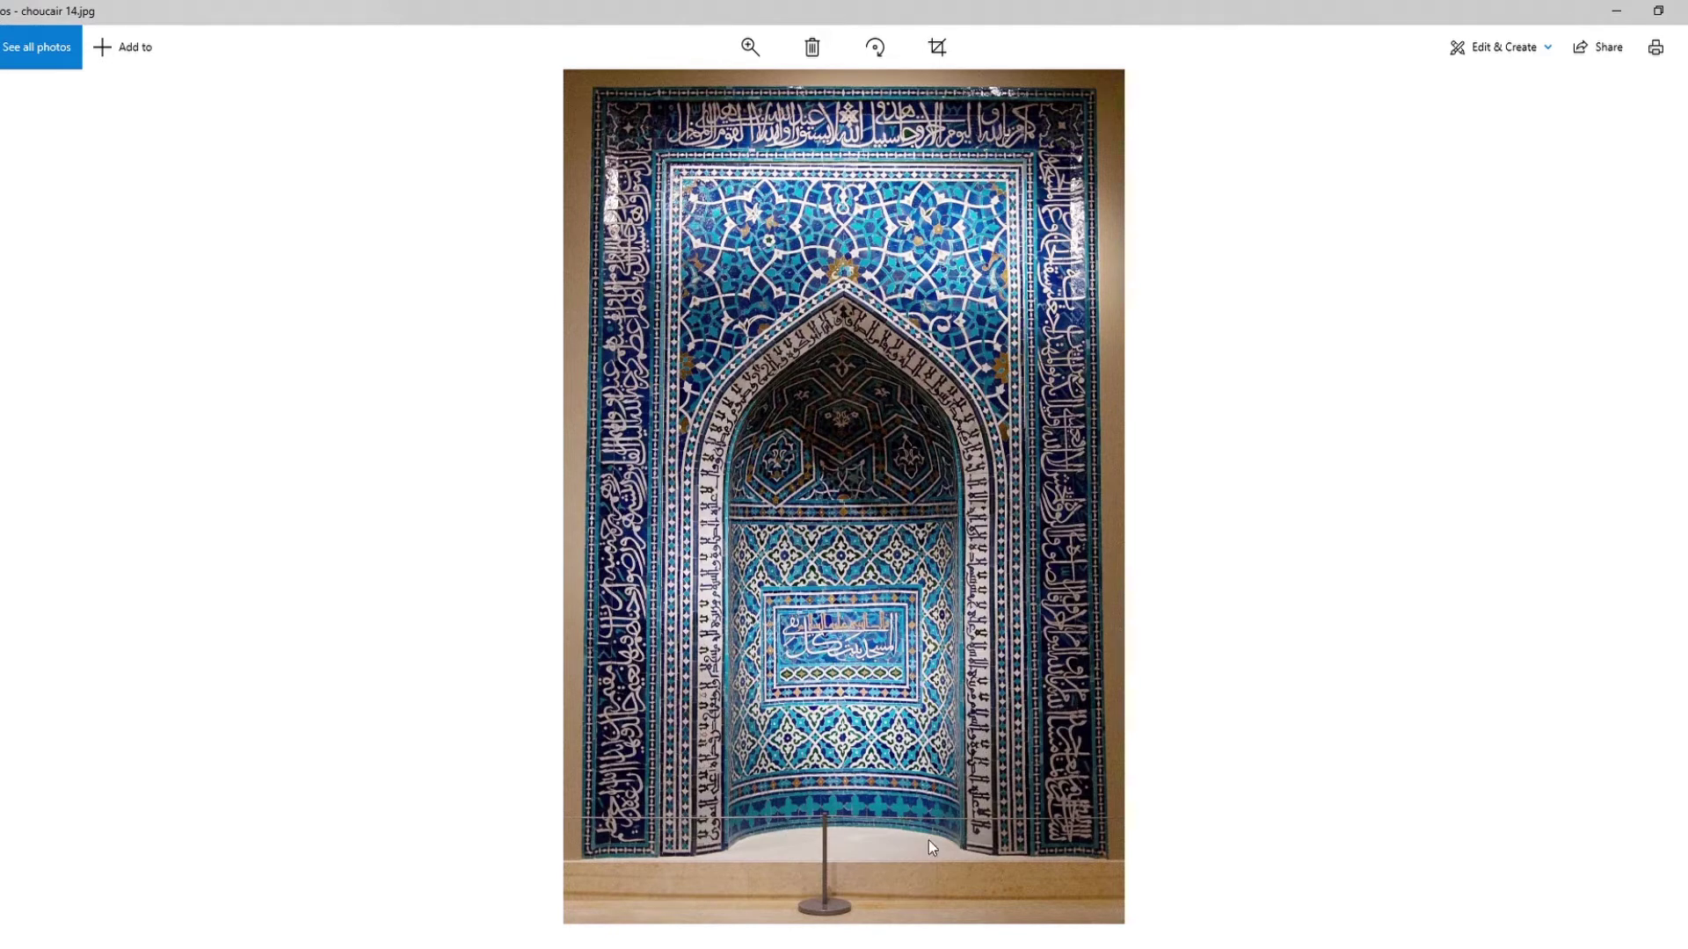
key("Right")
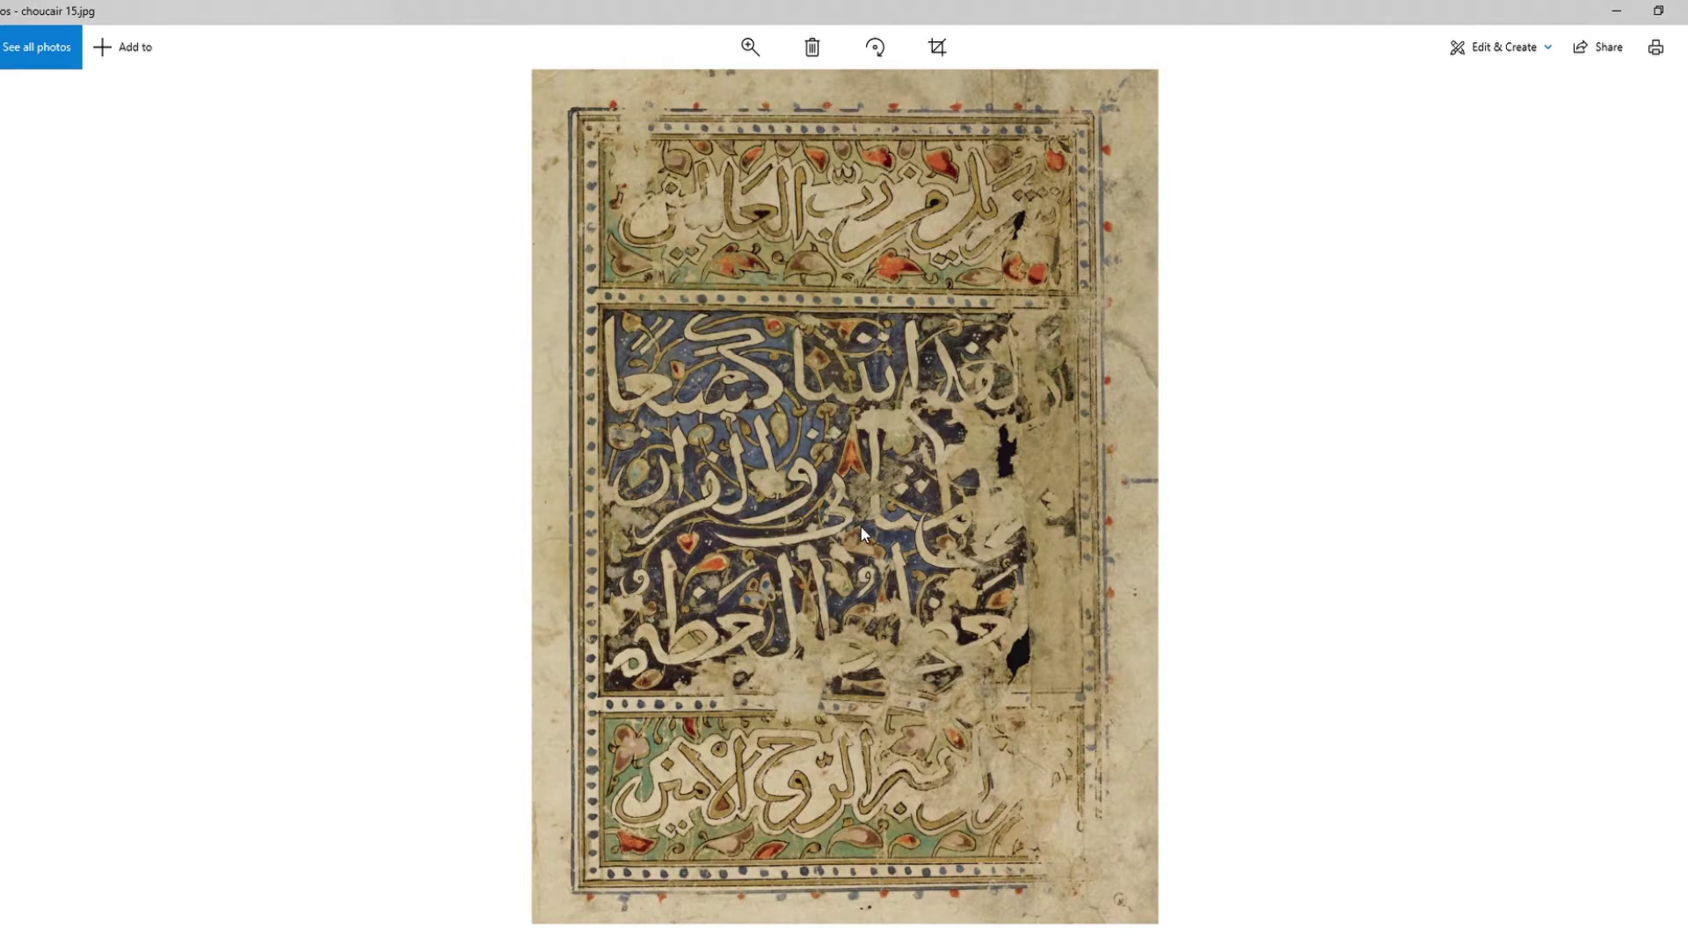
key("Right")
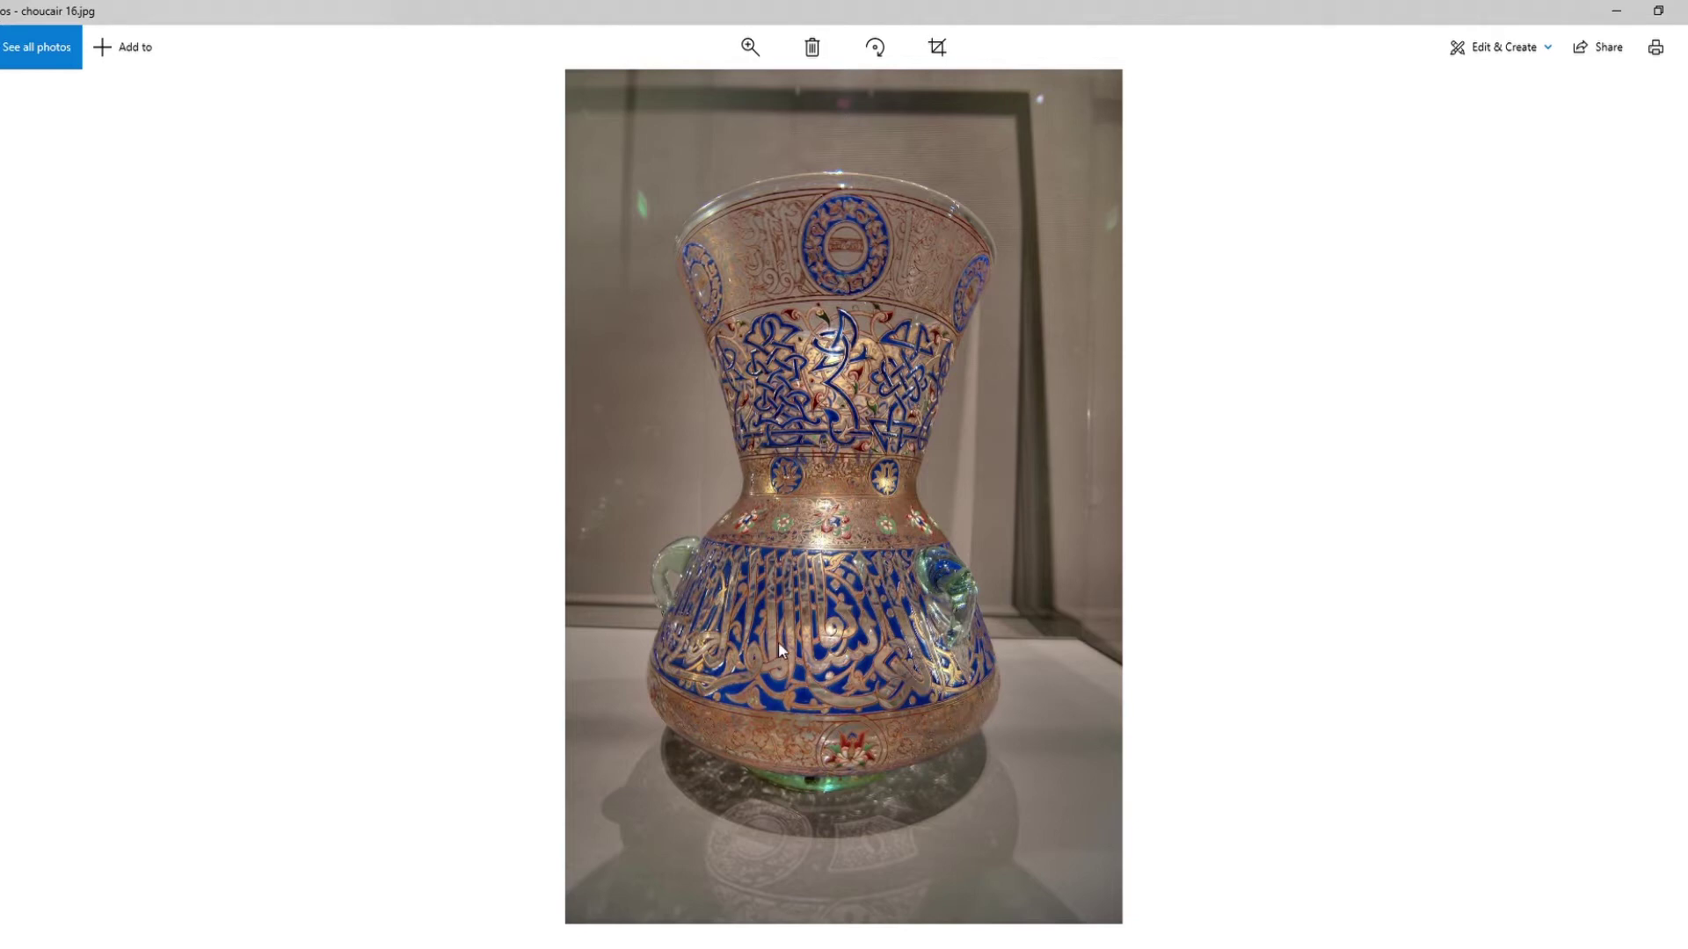
key("Right")
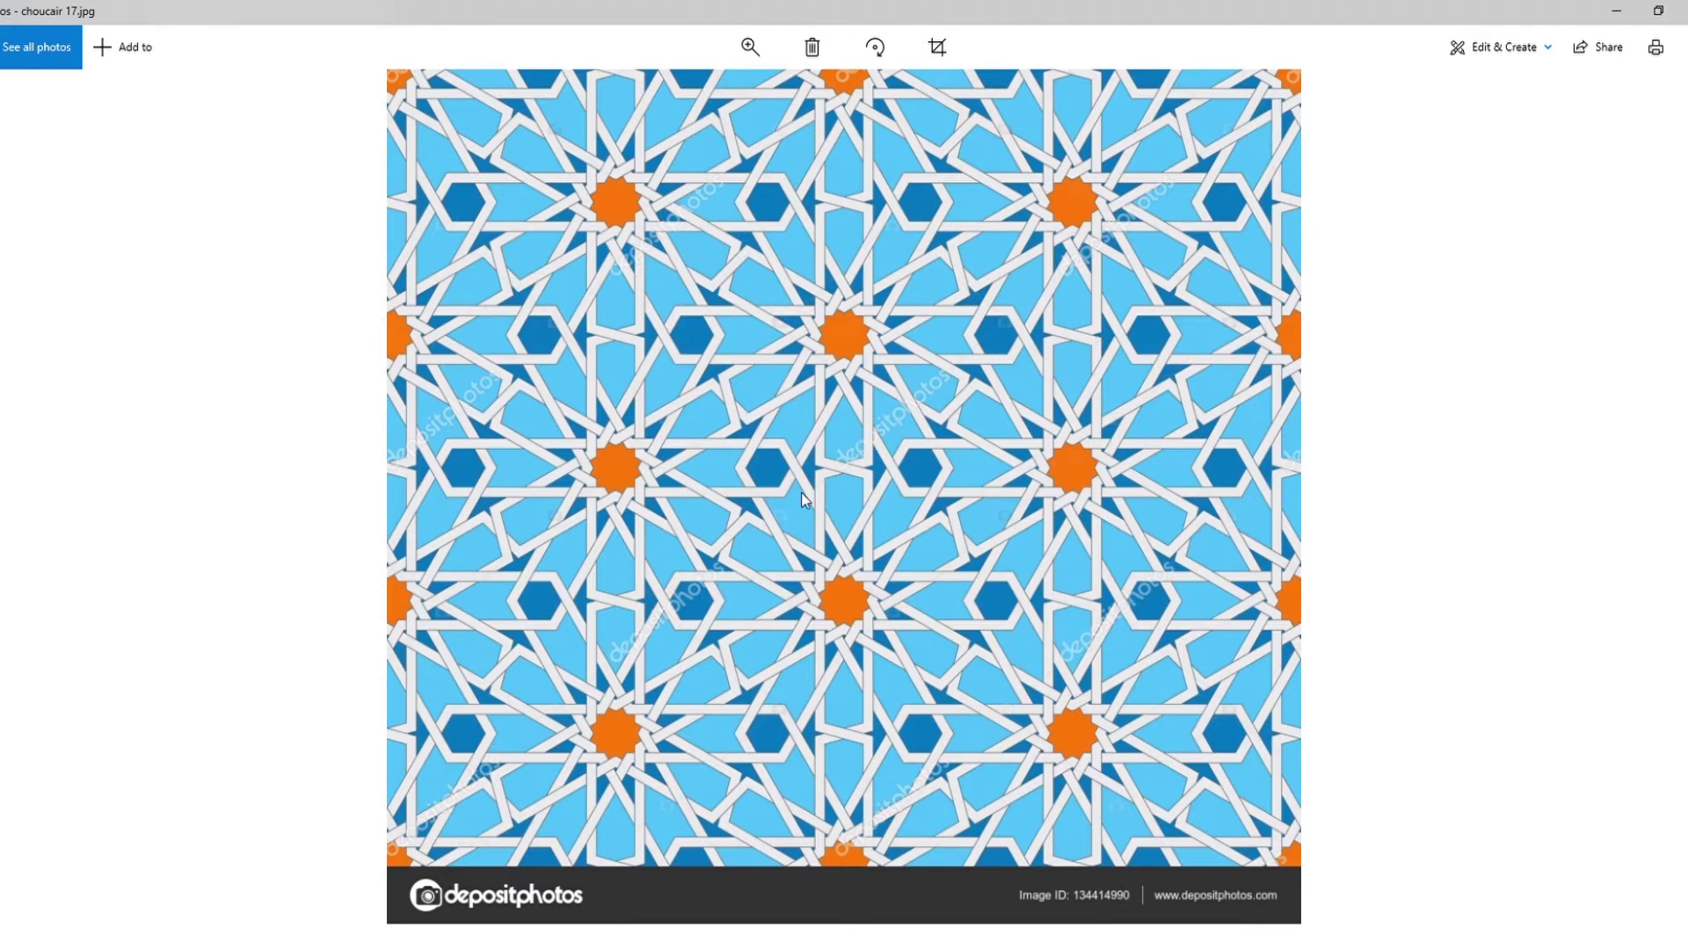
key("Right")
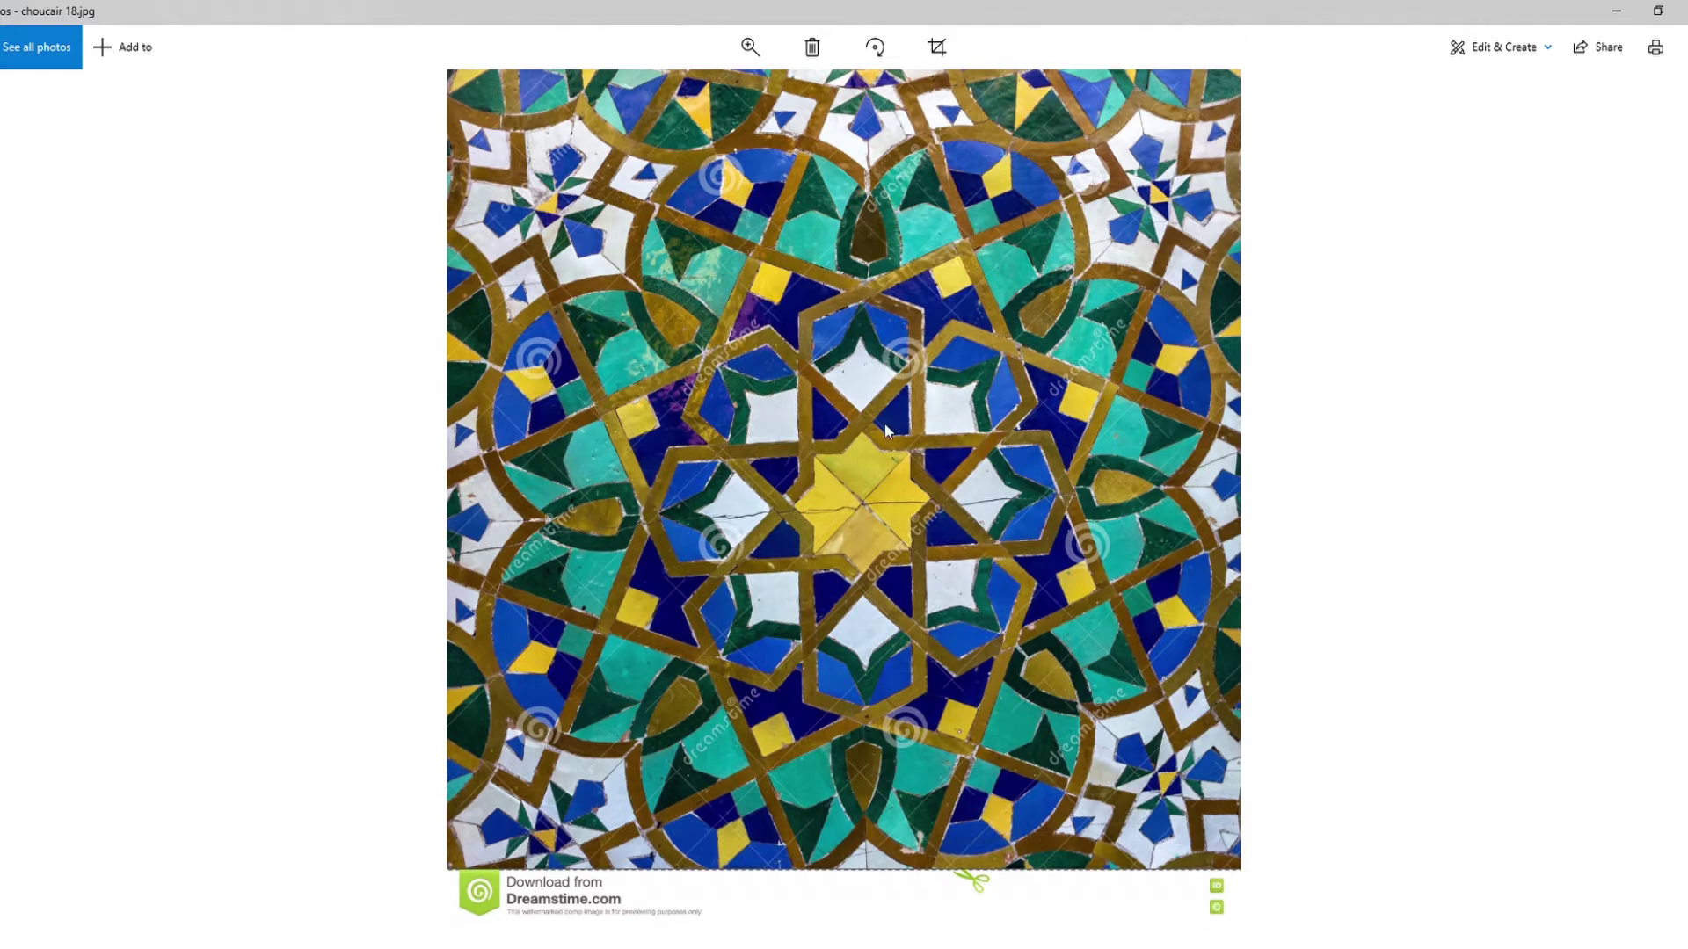
key("Right")
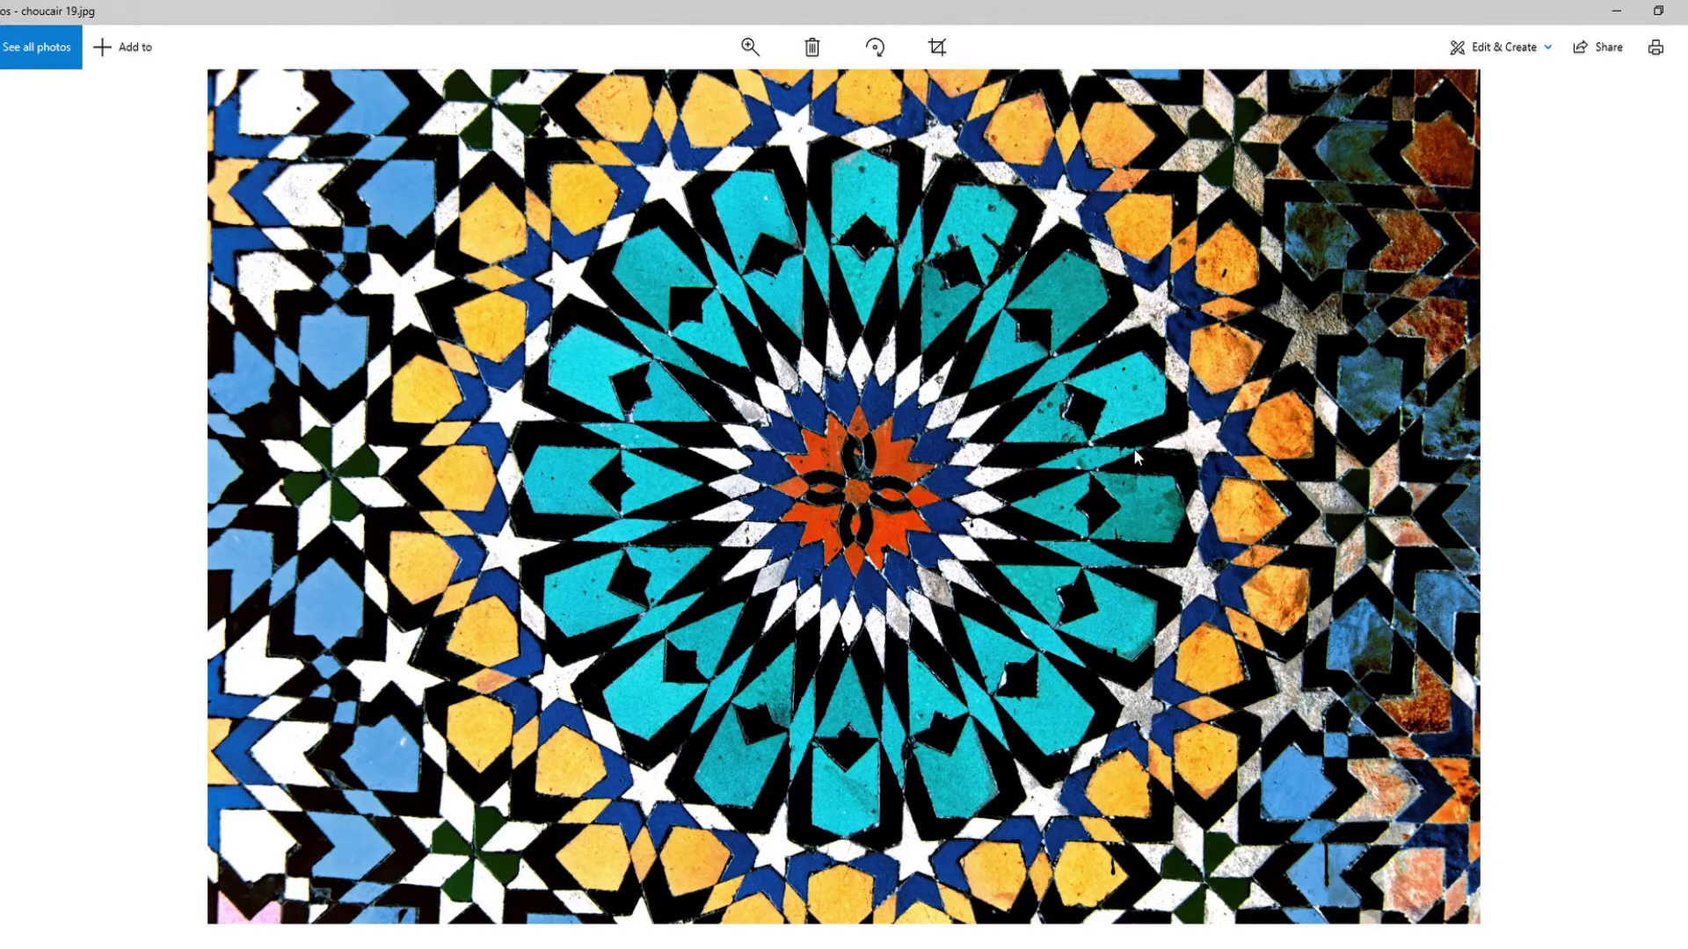
Step back through choucair 12, 8 and 4 to the pink abstract painting choucair 3.jpg
key("Left")
key("Left")
key("Left")
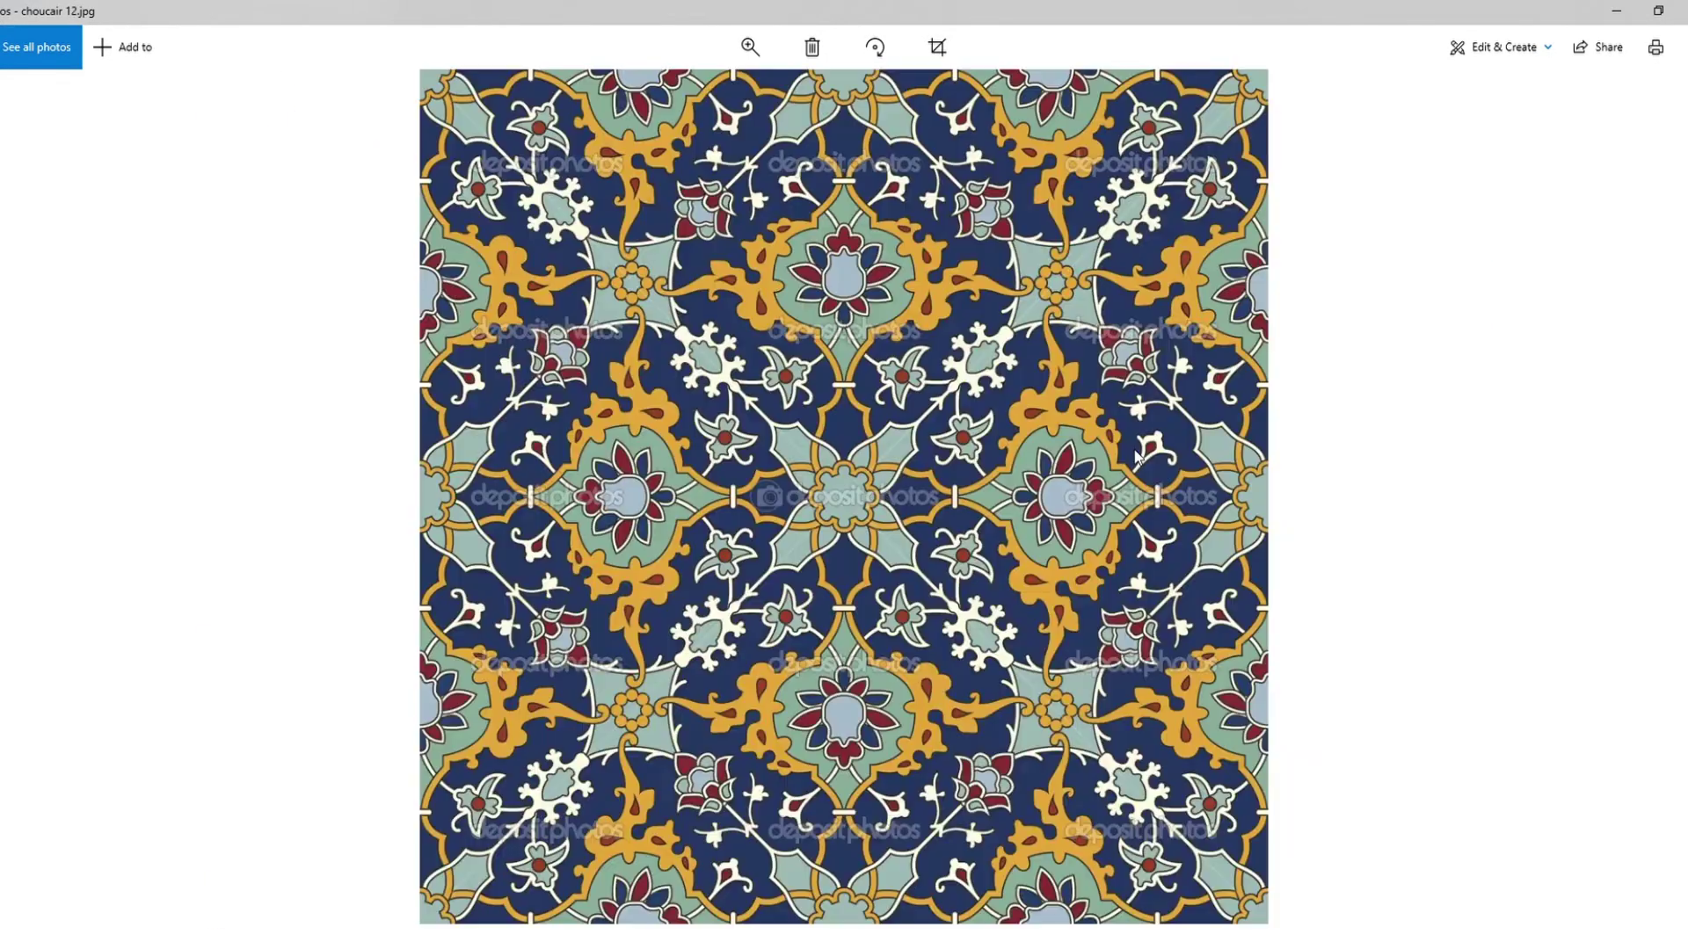
key("Left")
key("Left")
key("Left")
key("Left")
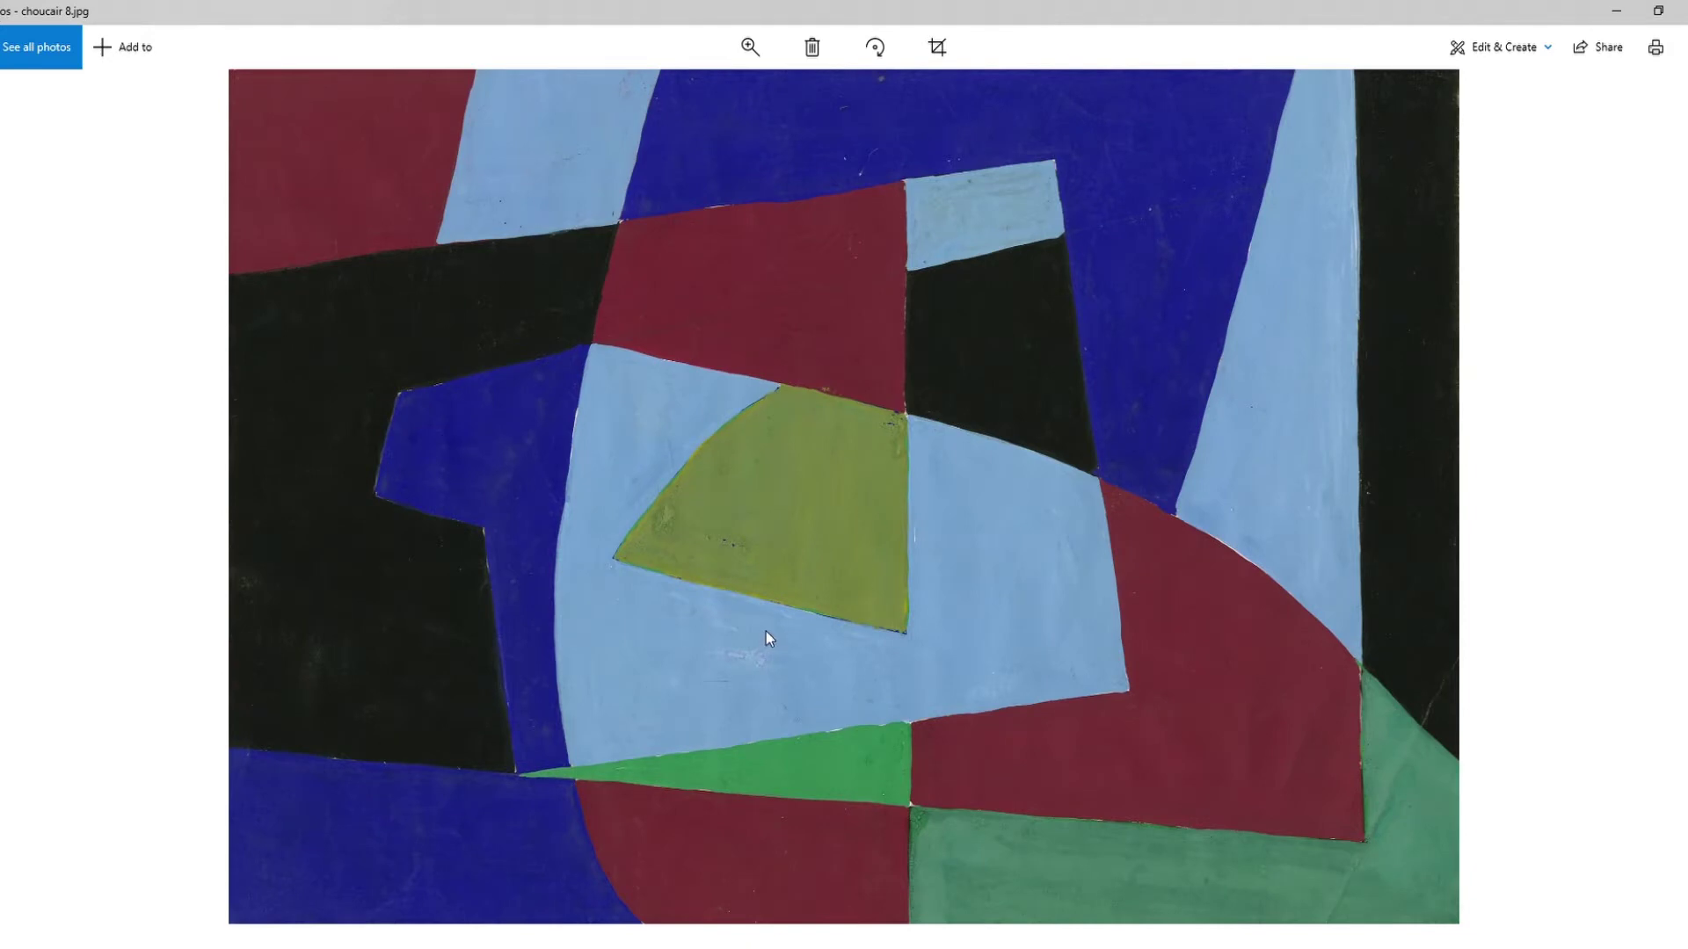
key("Left")
key("Left")
key("Left")
key("Left")
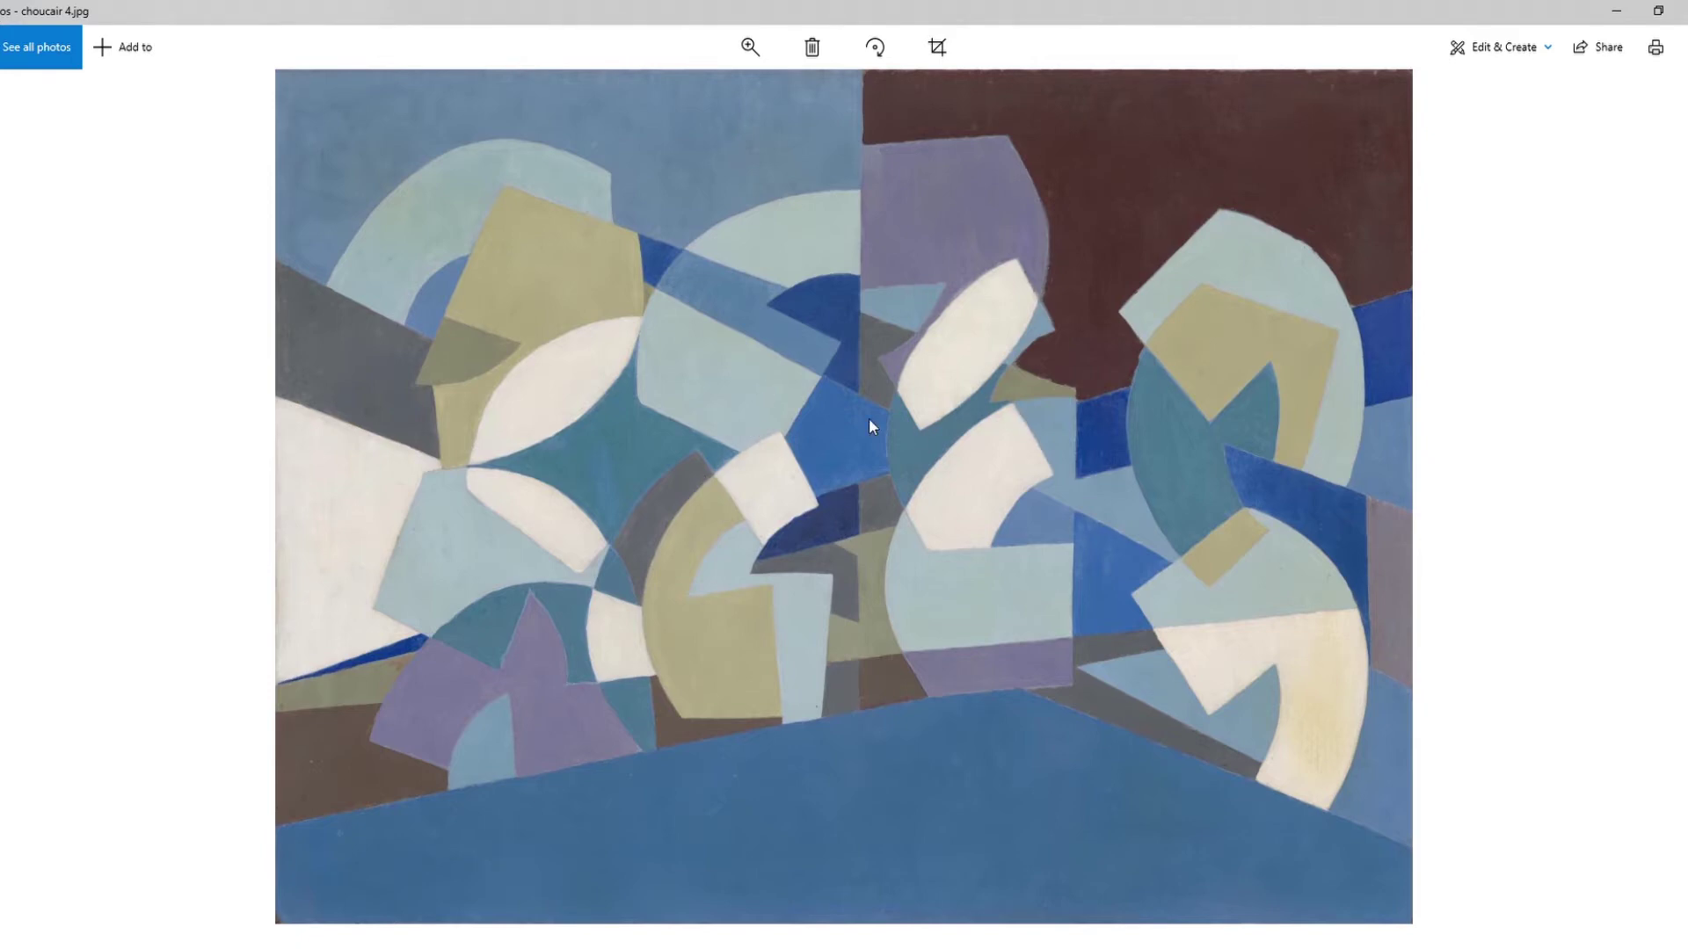
key("Left")
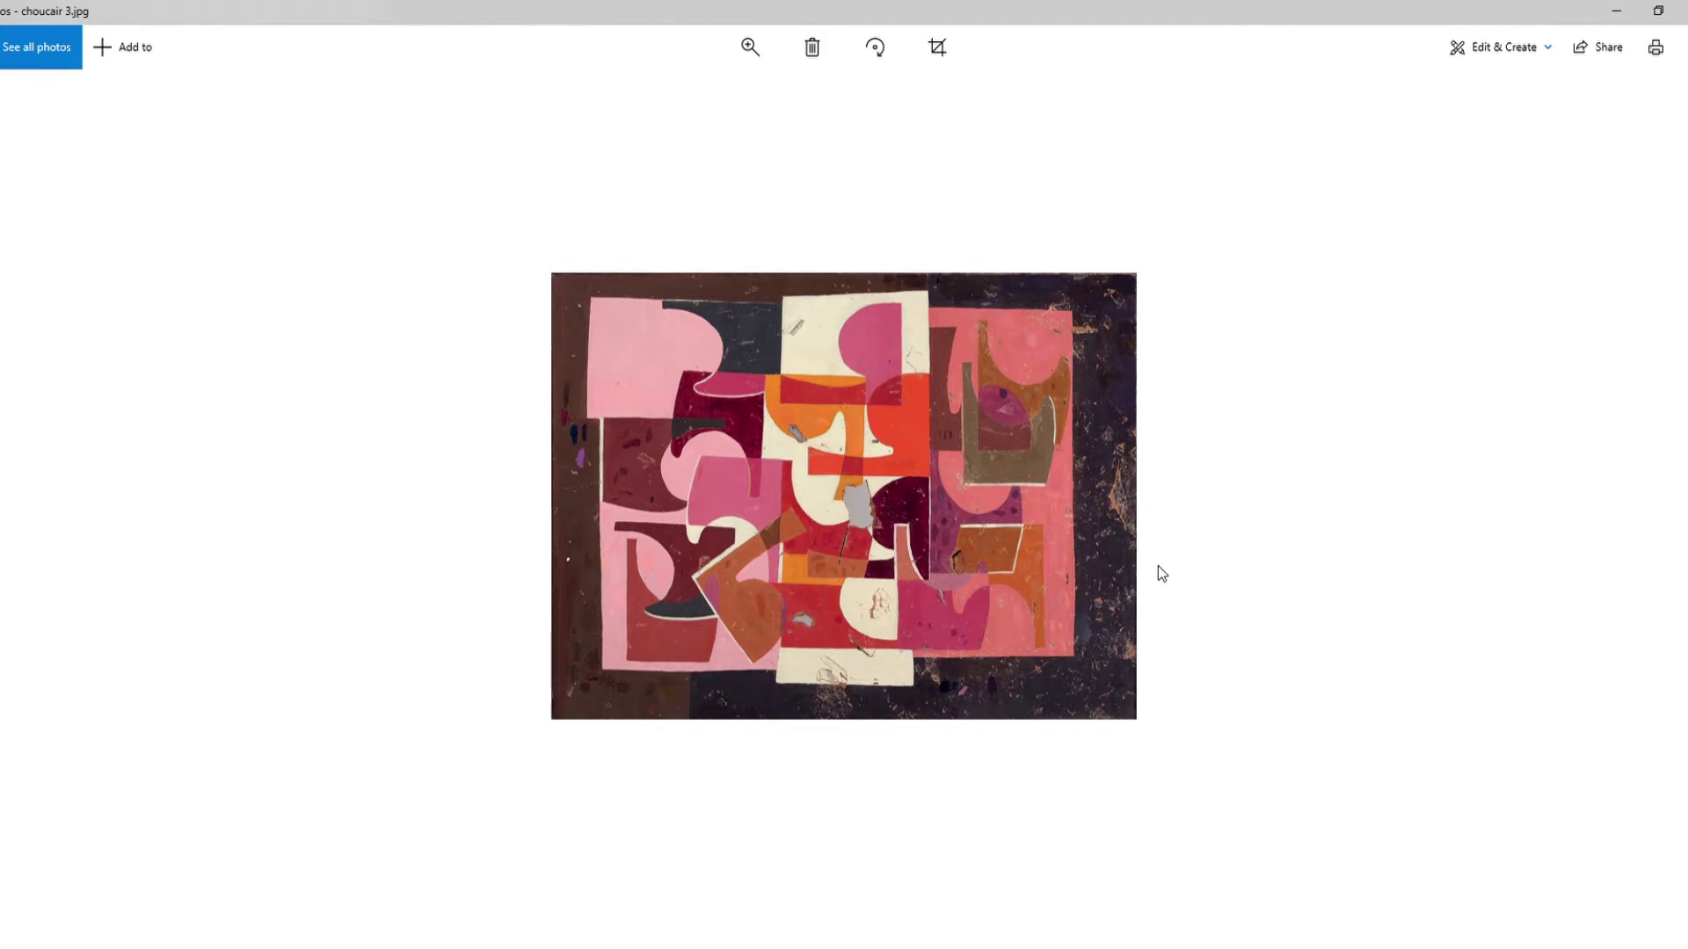
Zoom into and fit the pink painting, then return to the portrait choucair 2.jpg
scroll(1060, 564, "up", 5)
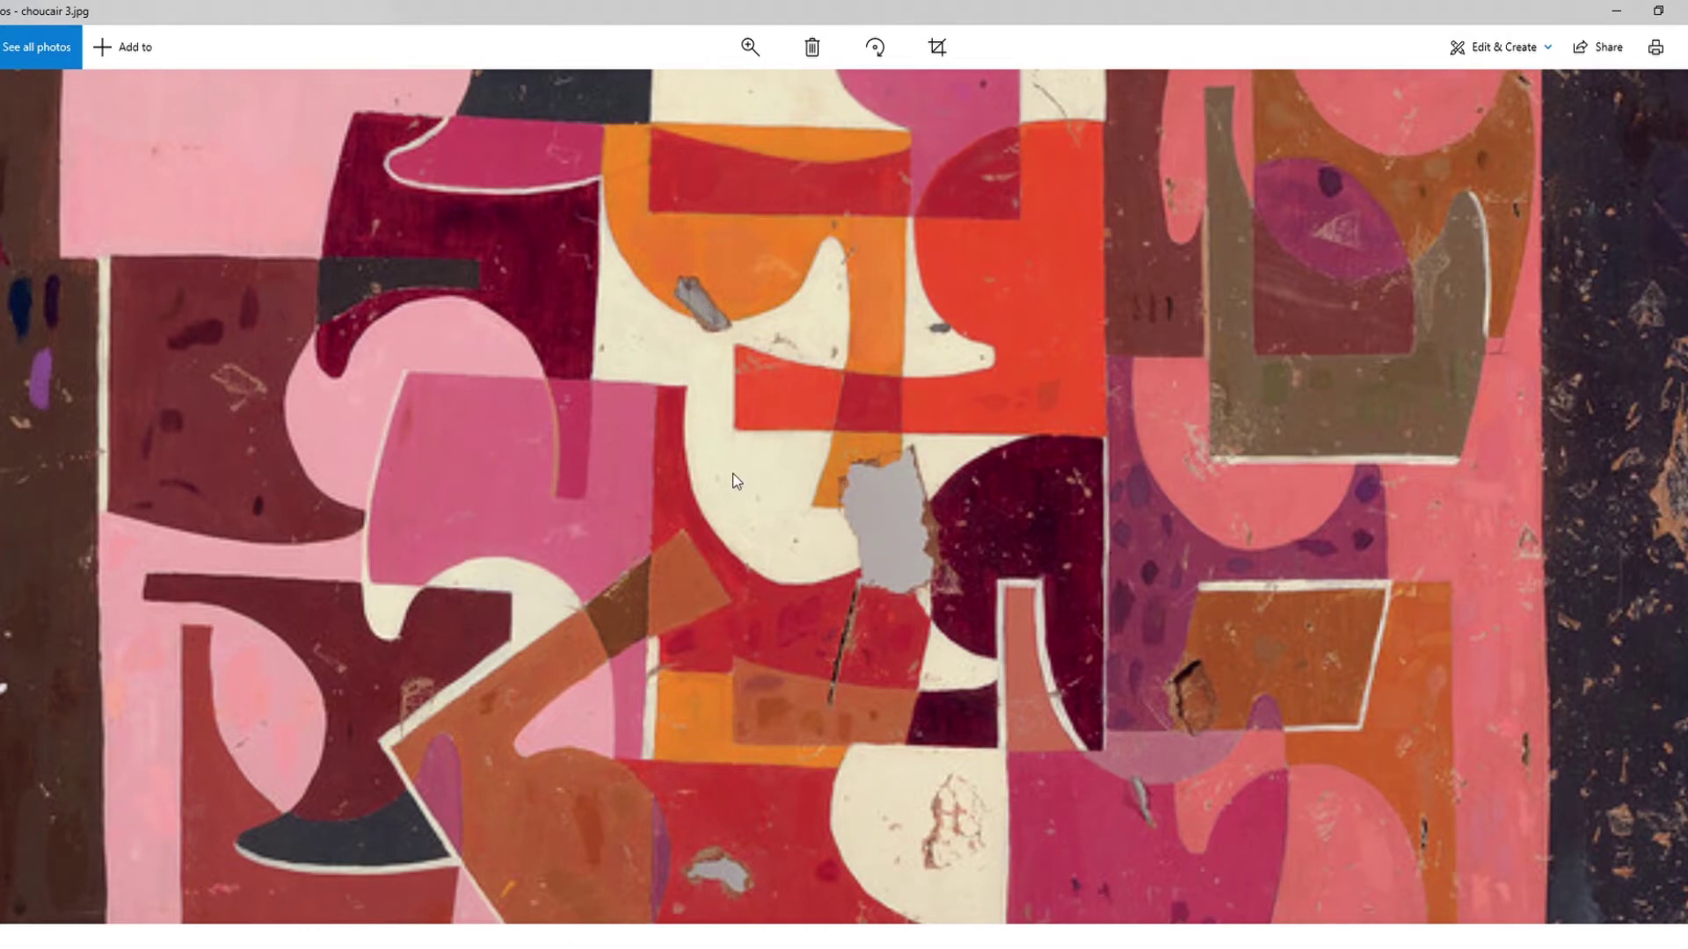
left_click_drag(730, 396, 810, 721)
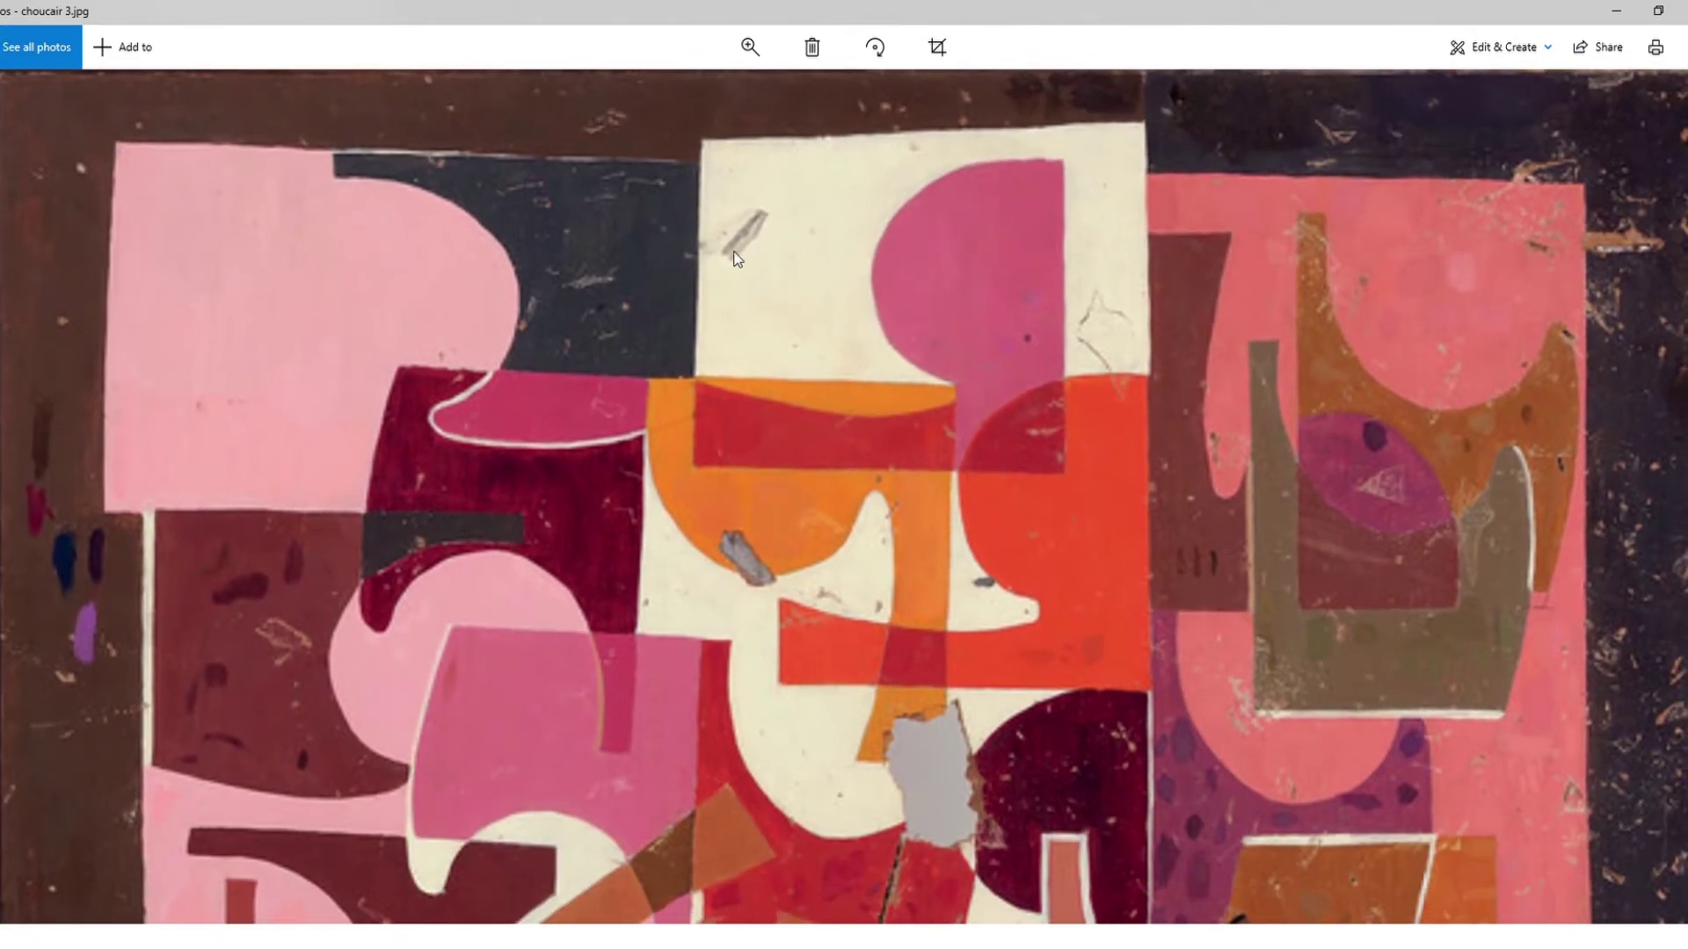
double_click(718, 280)
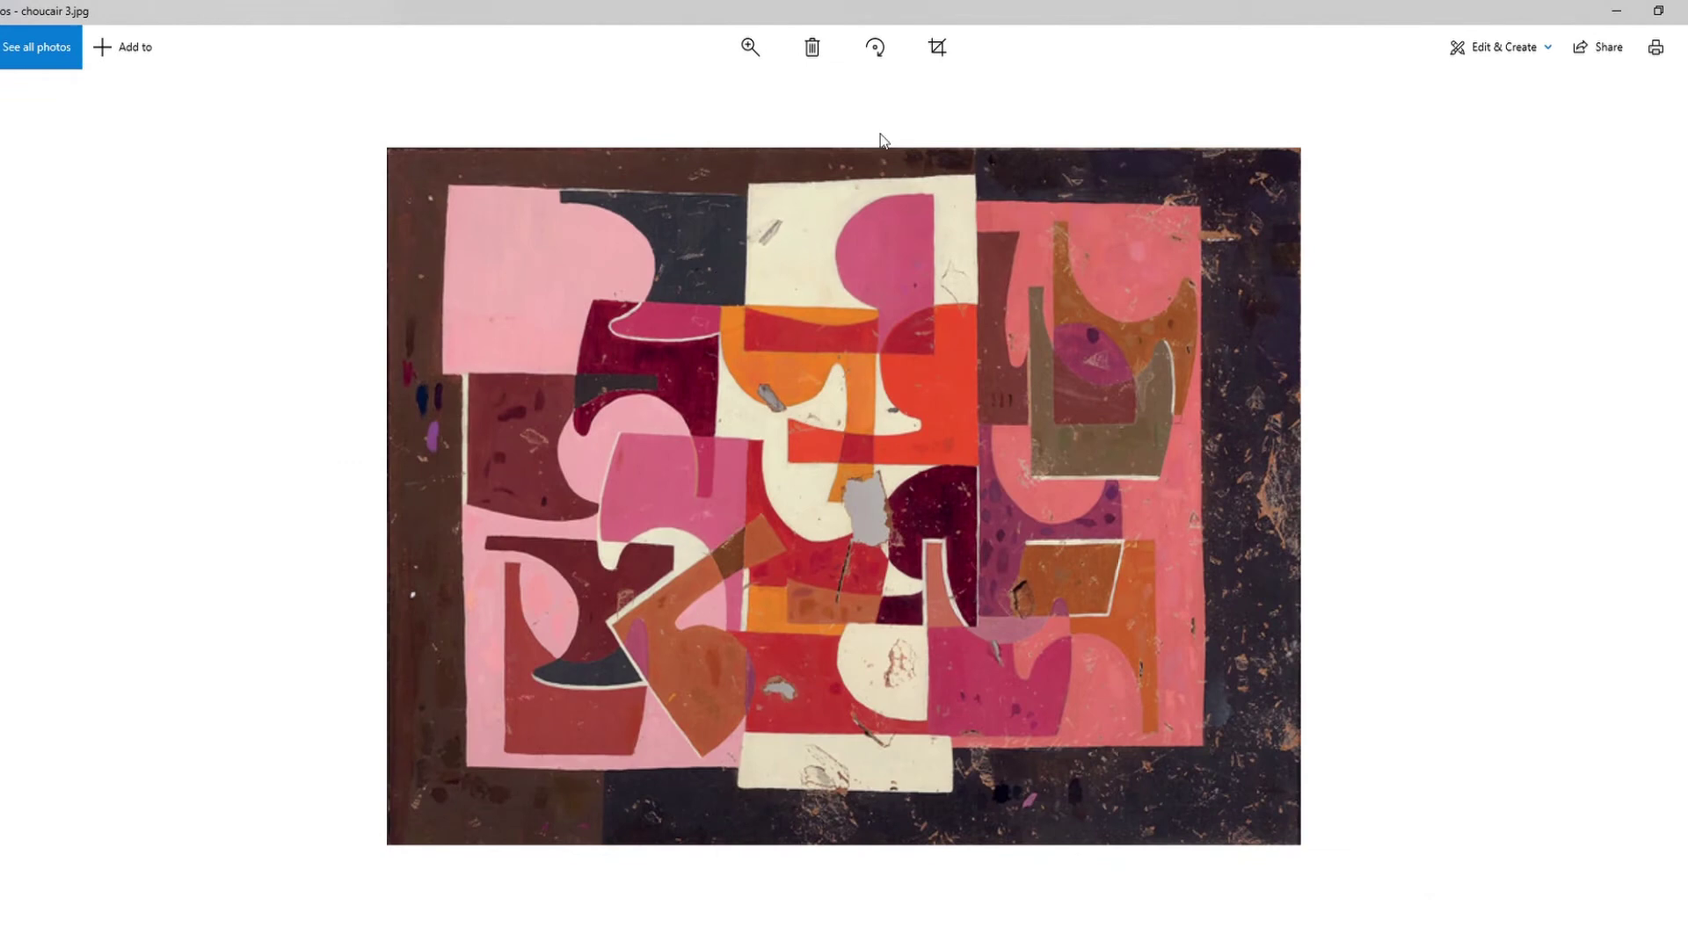
scroll(858, 265, "down", 2)
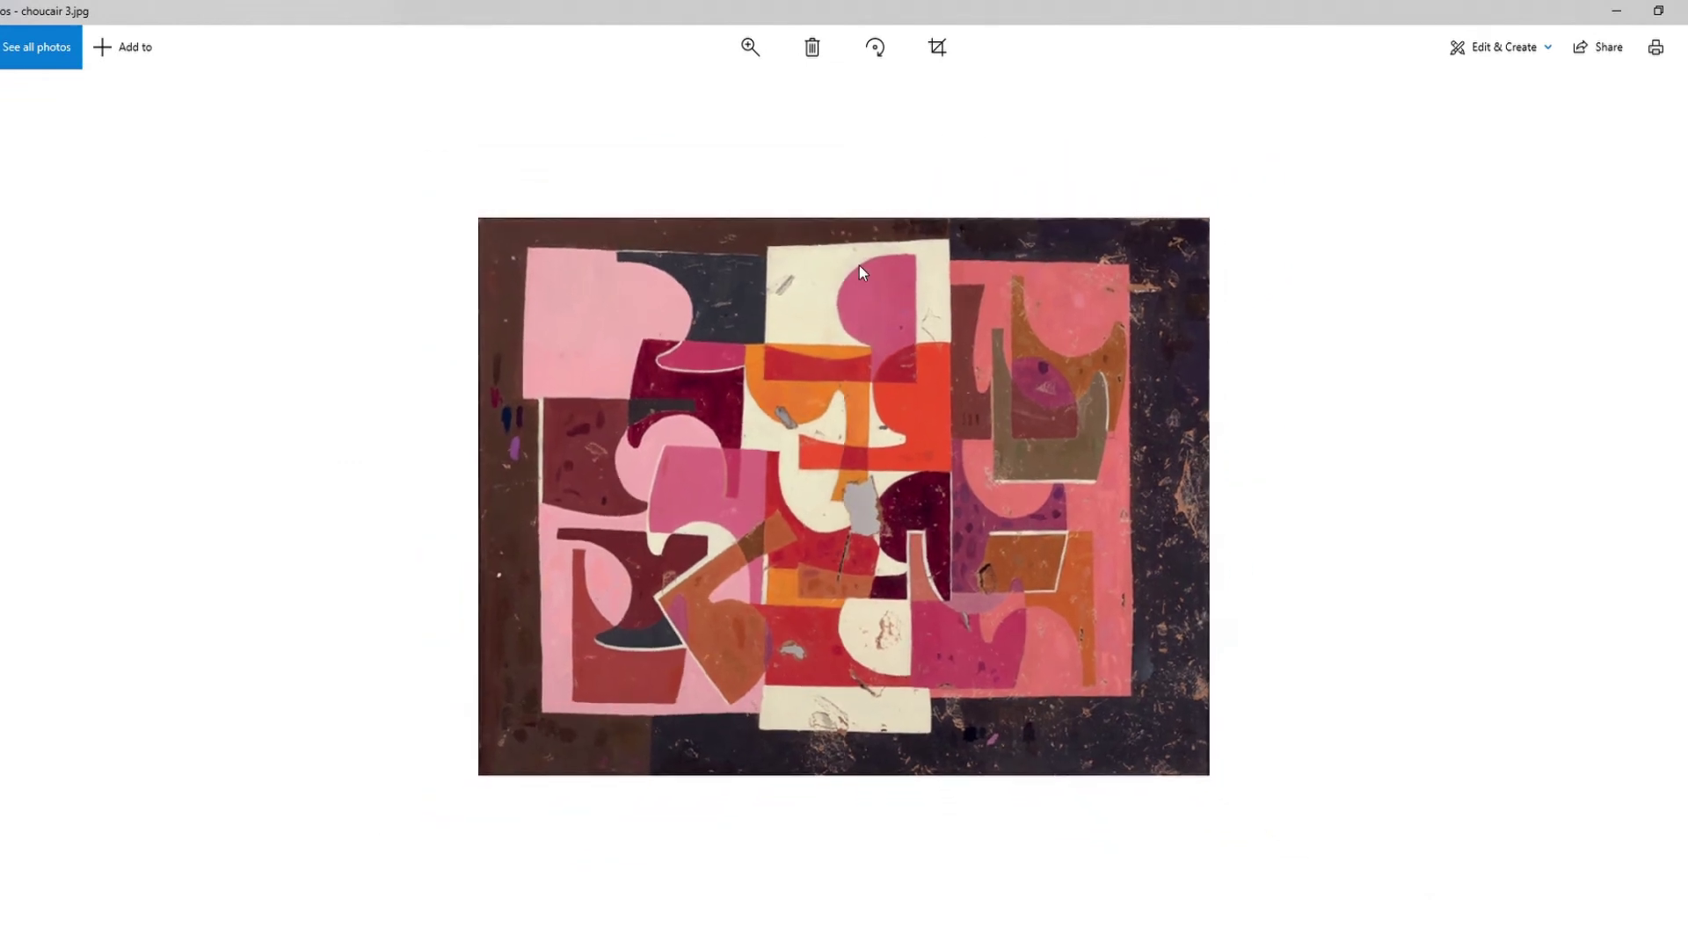
key("Left")
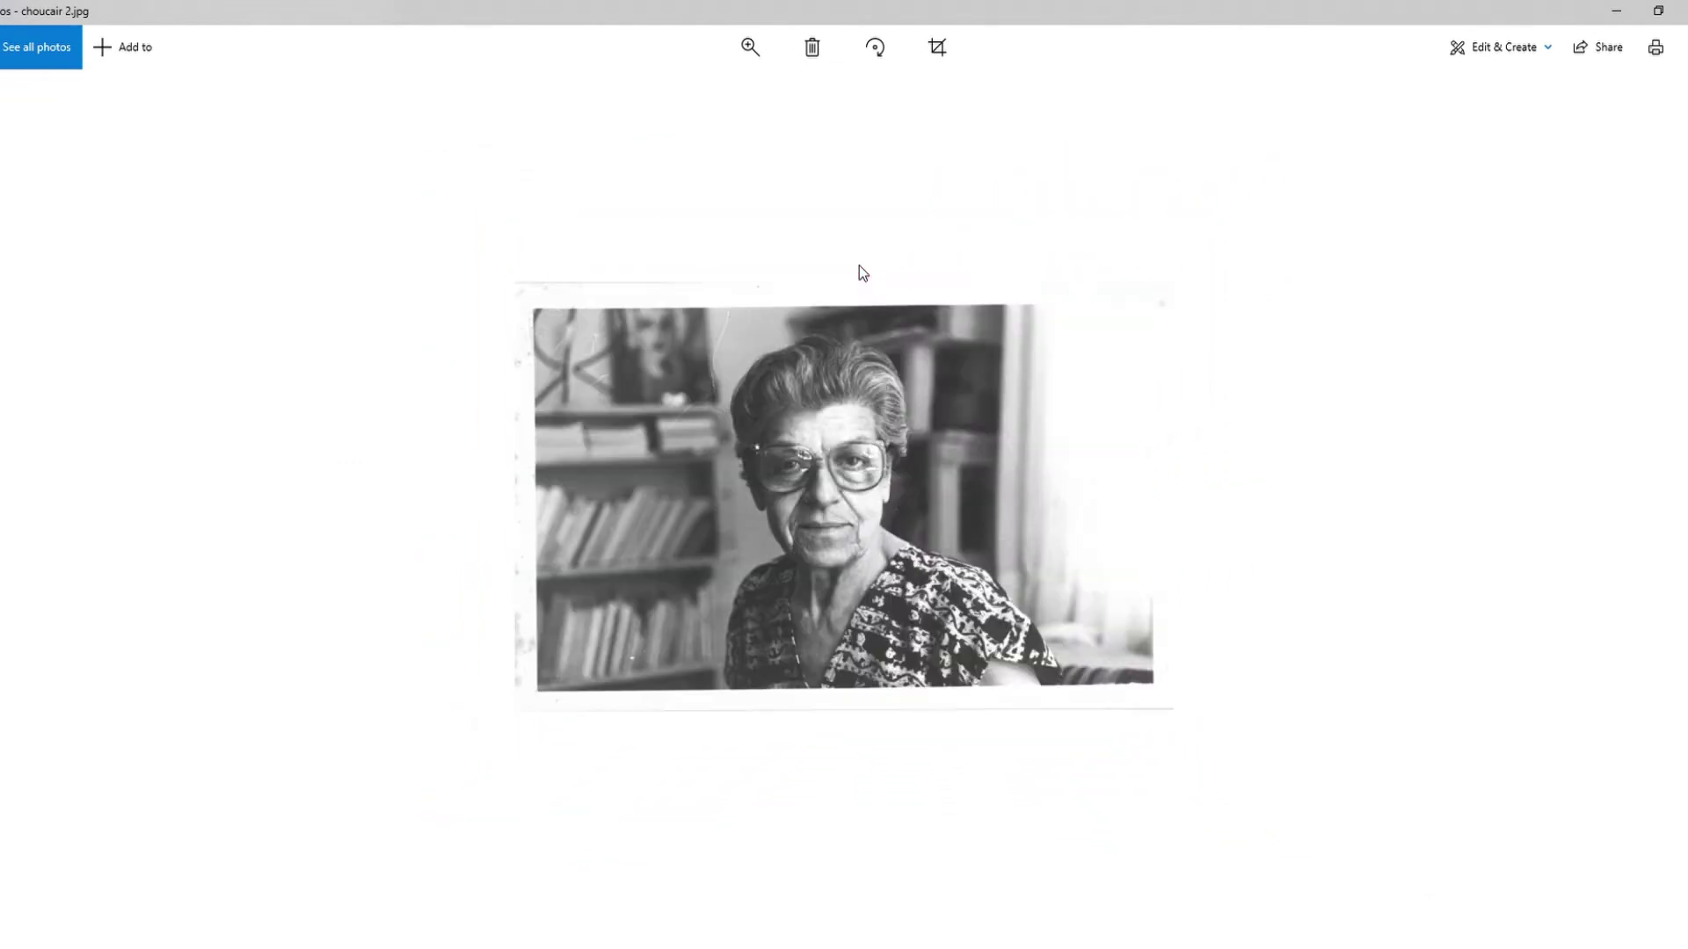
key("Left")
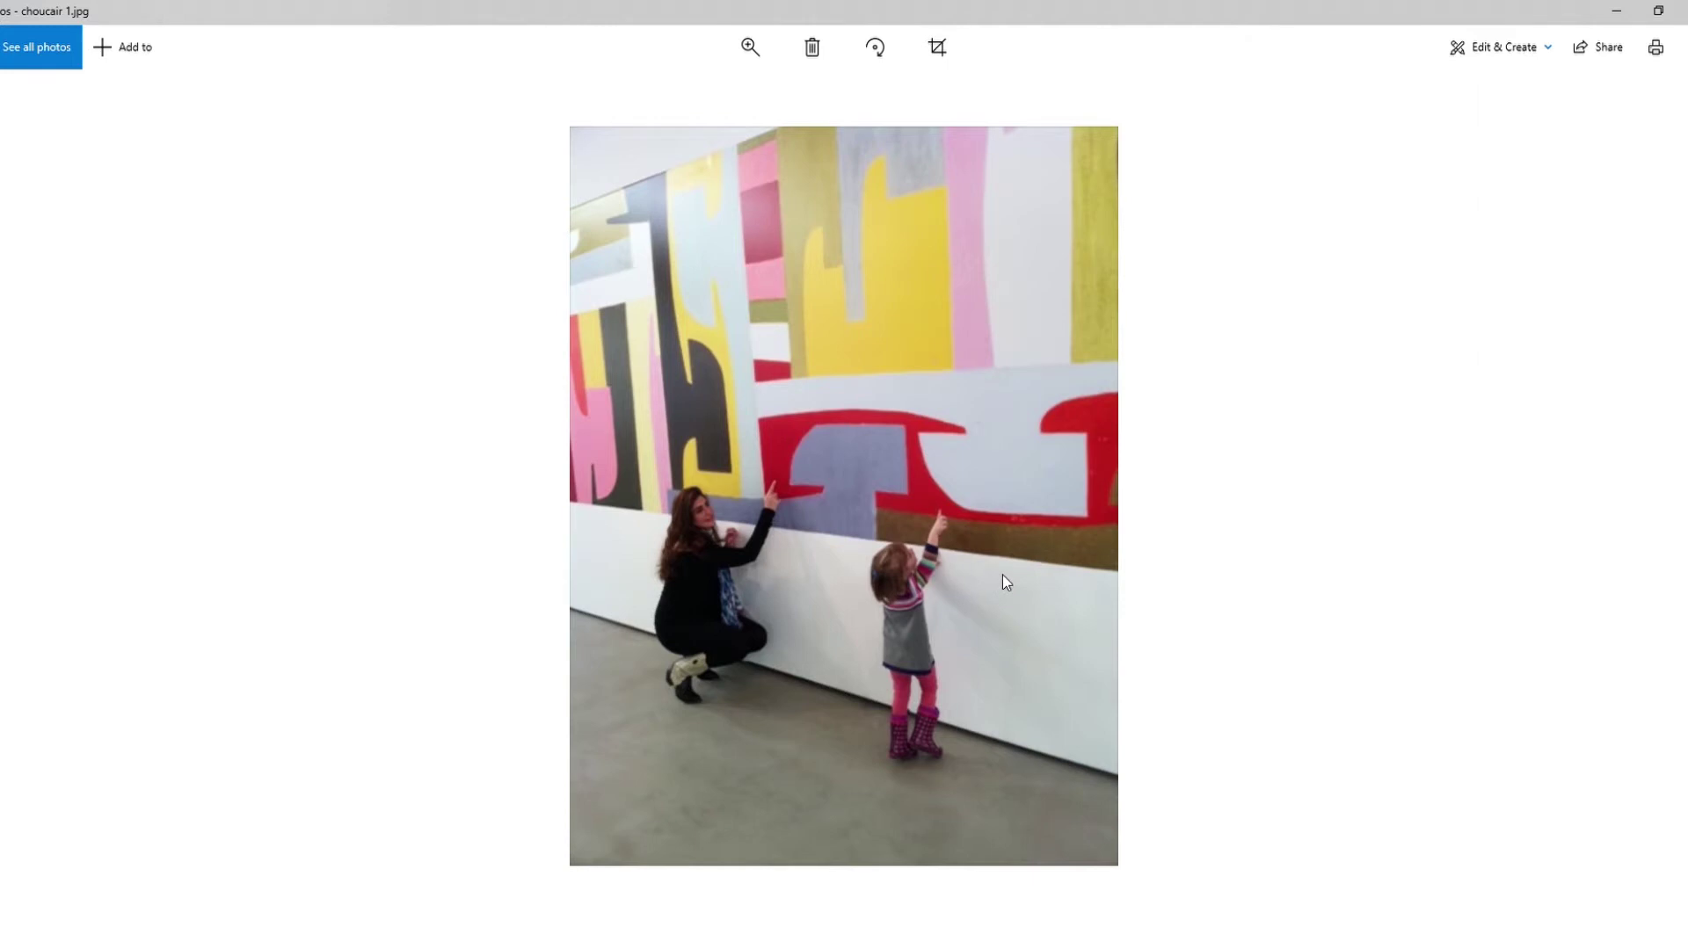
key("Right")
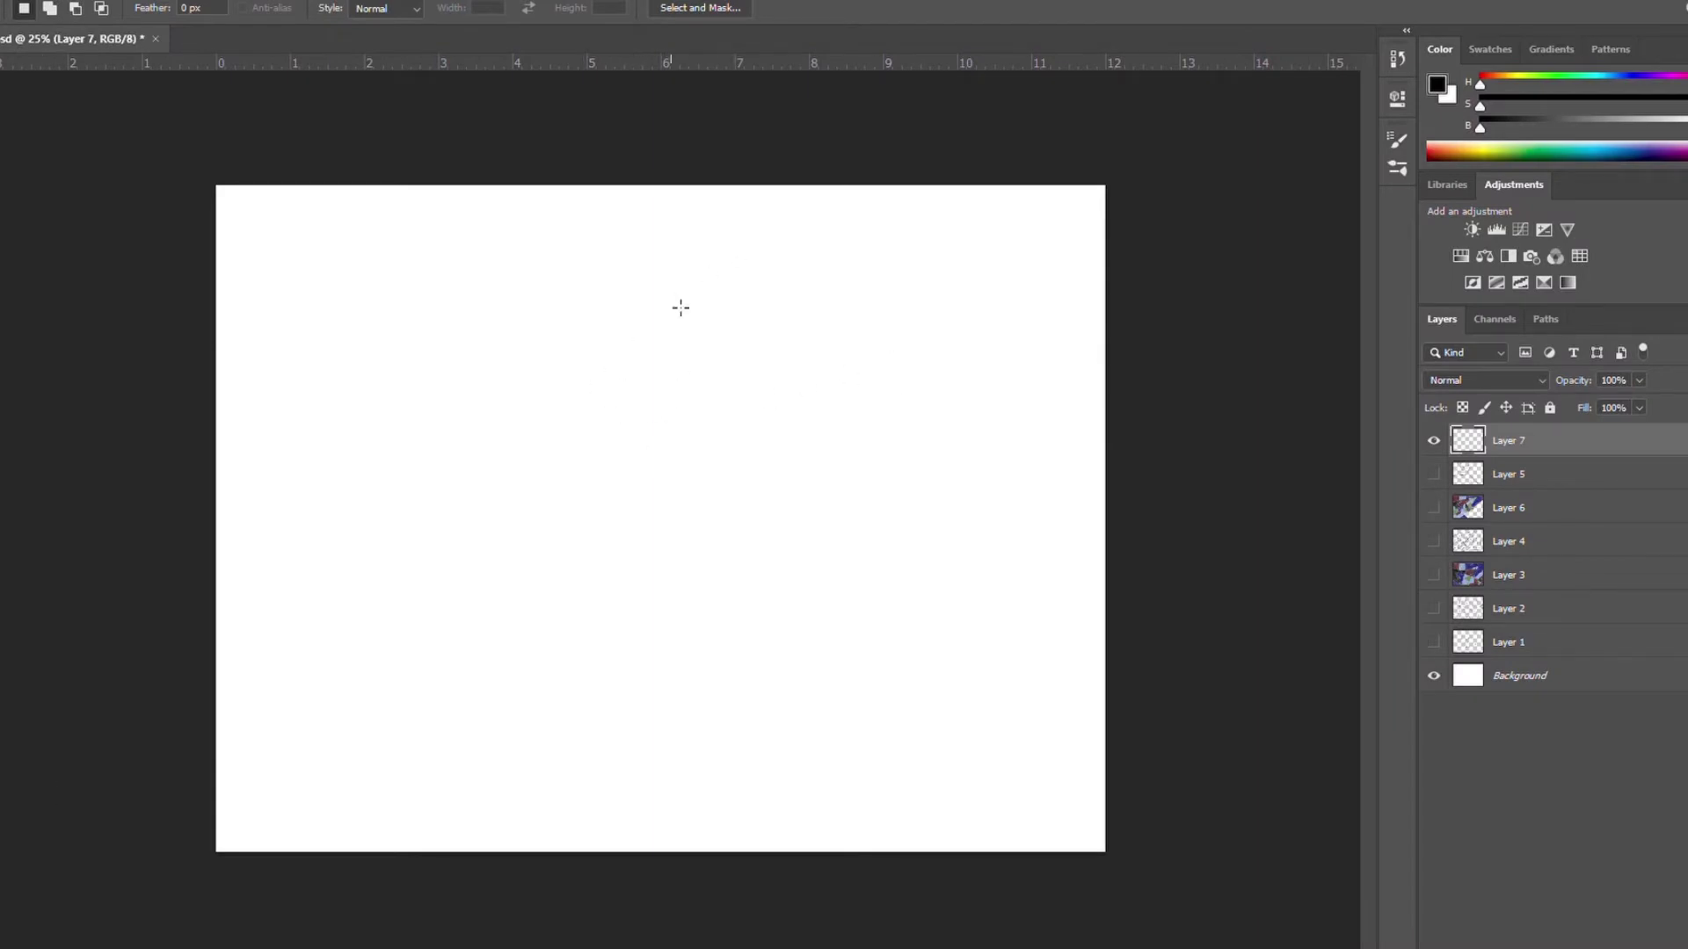
With a size-35 brush, draw the first outline strokes and a diagonal strip to the top
key("b")
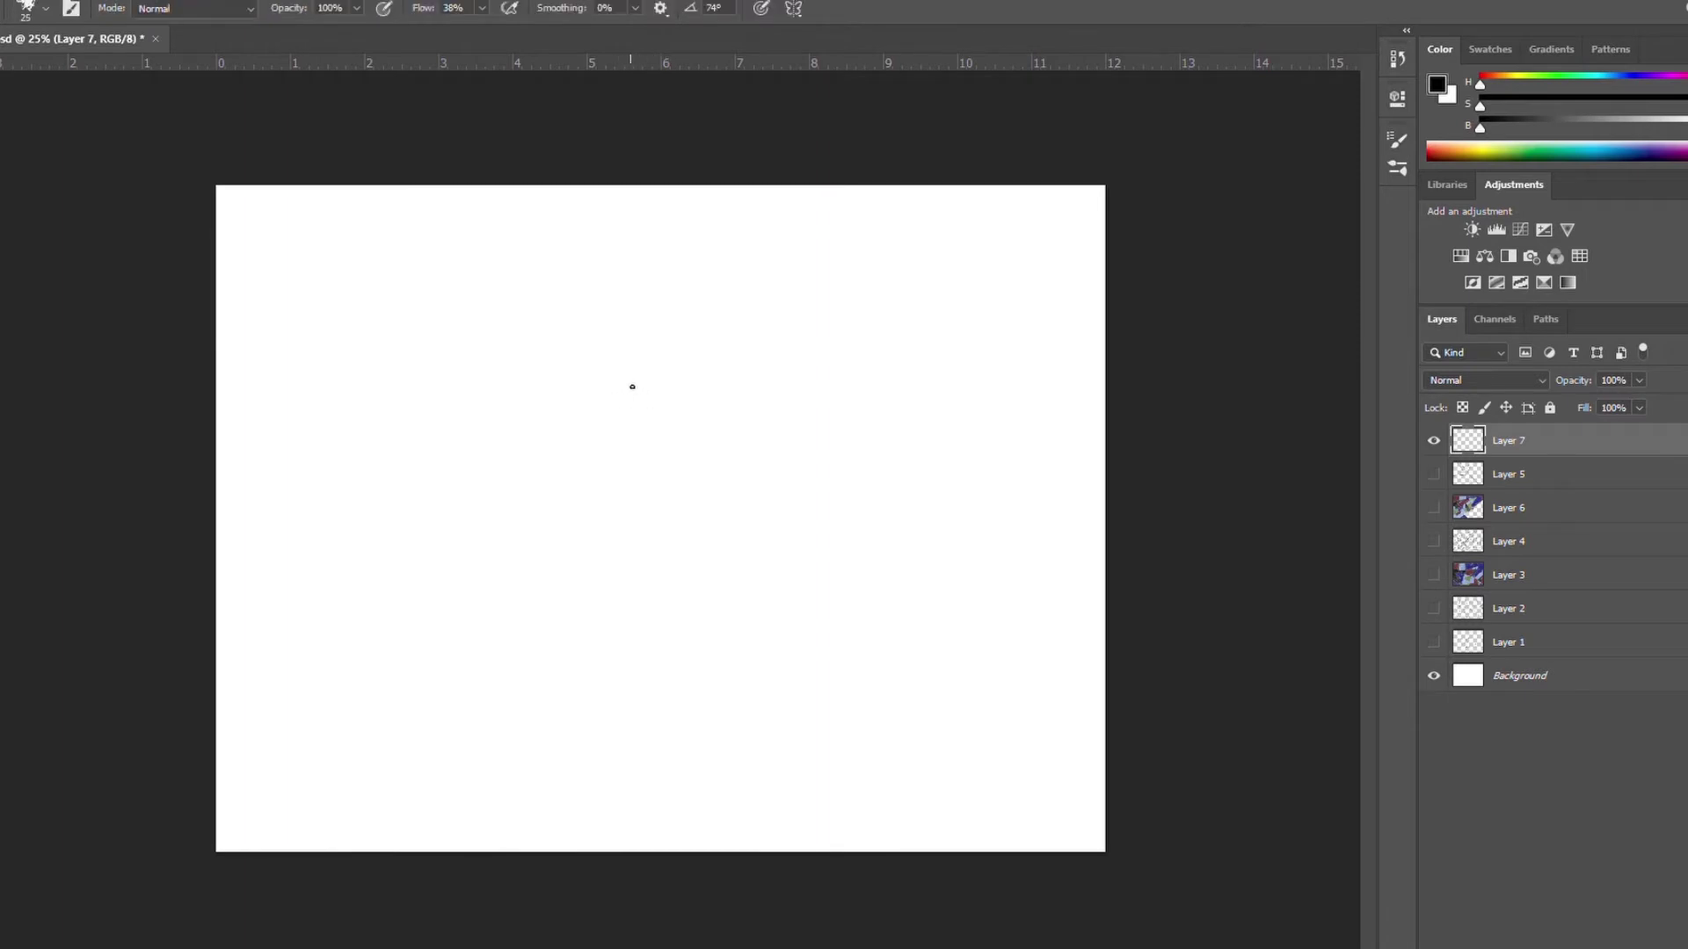
key("bracketright")
mouse_move(219, 325)
left_mouse_down()
mouse_move(422, 354)
mouse_move(390, 191)
left_mouse_up()
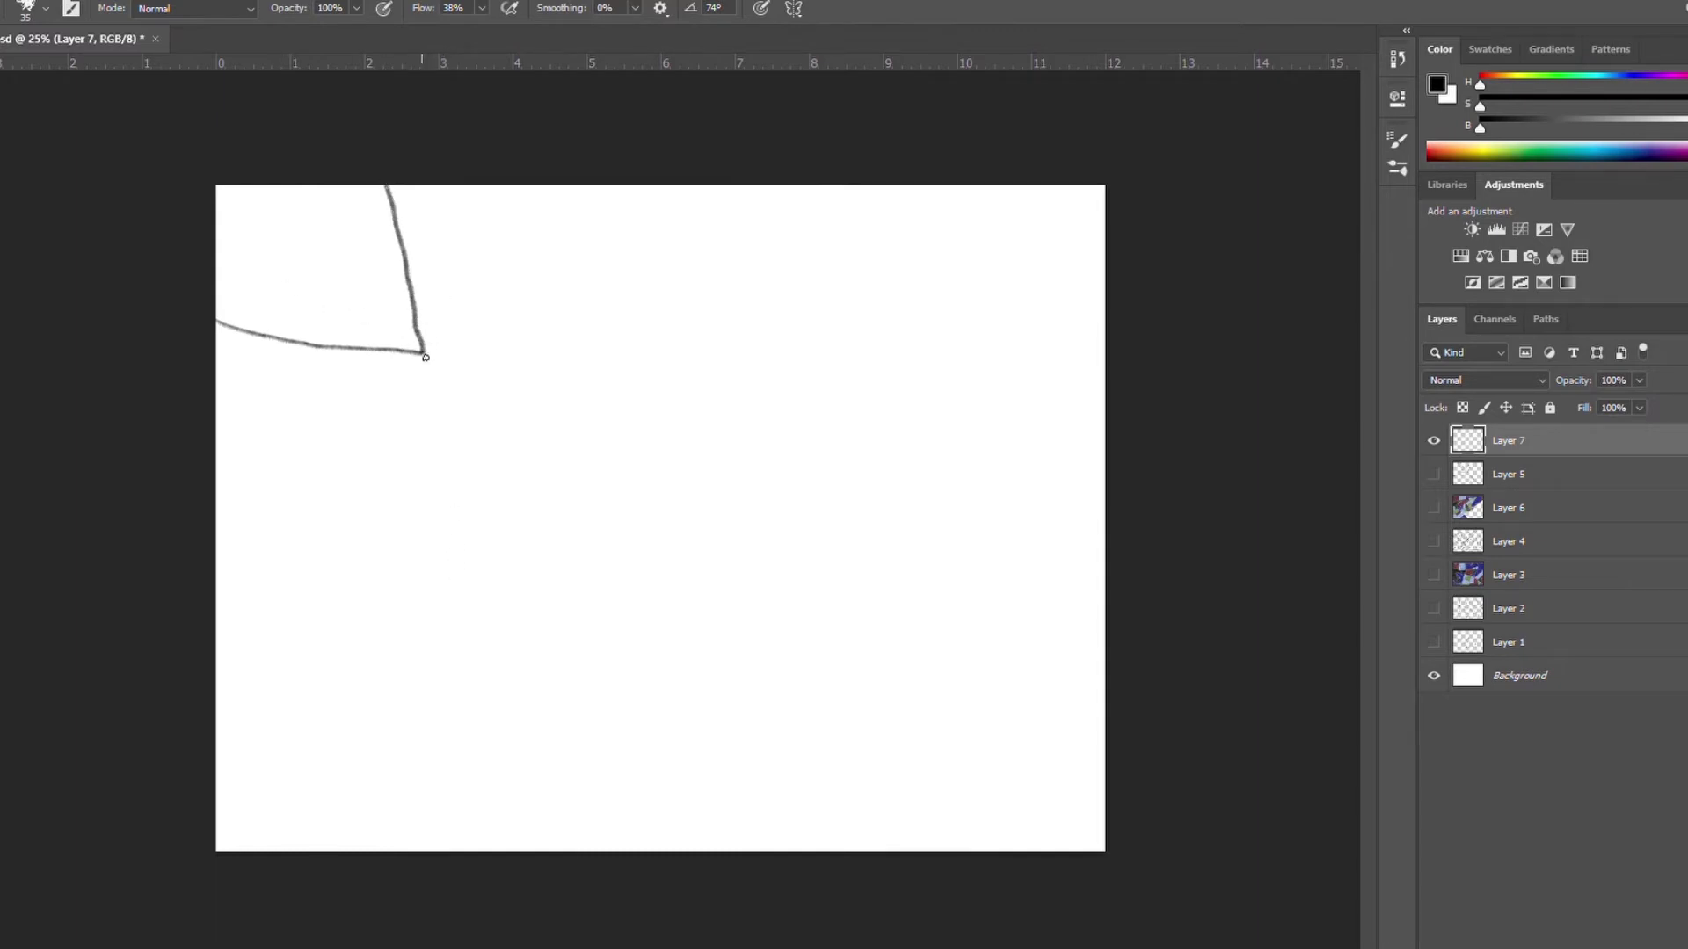
mouse_move(425, 358)
left_mouse_down()
mouse_move(684, 350)
mouse_move(609, 246)
mouse_move(494, 219)
mouse_move(565, 189)
left_mouse_up()
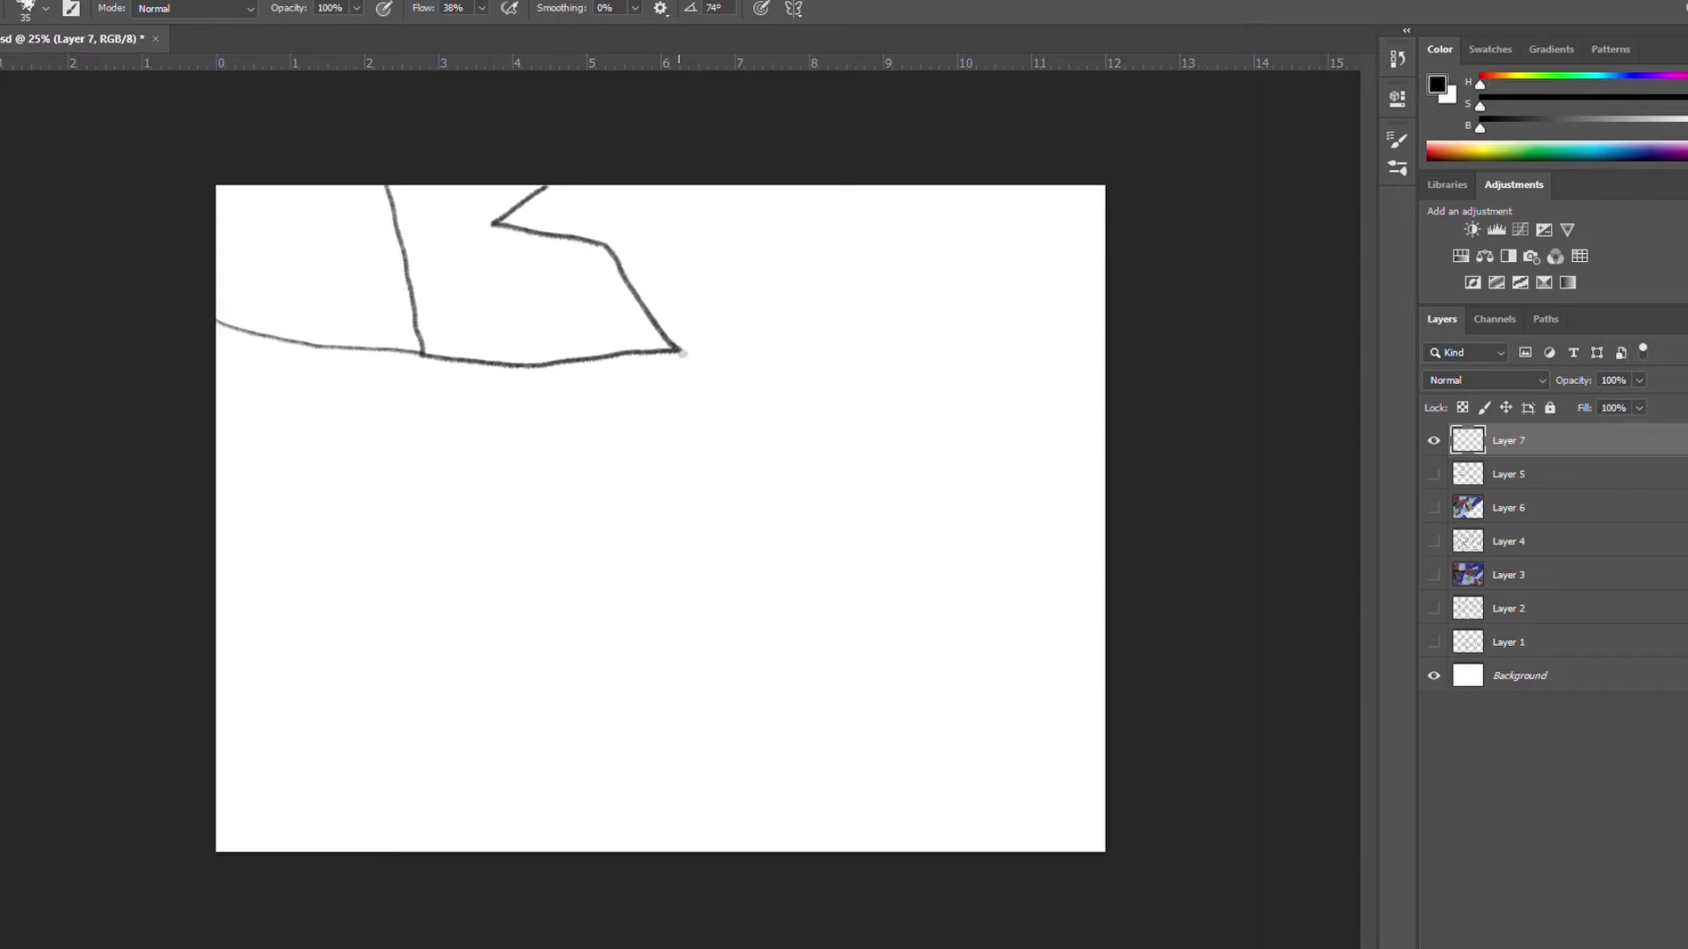
left_click_drag(683, 353, 789, 190)
mouse_move(683, 350)
left_mouse_down()
mouse_move(550, 546)
mouse_move(676, 561)
mouse_move(874, 280)
mouse_move(905, 419)
mouse_move(945, 453)
mouse_move(1018, 414)
mouse_move(974, 183)
left_mouse_up()
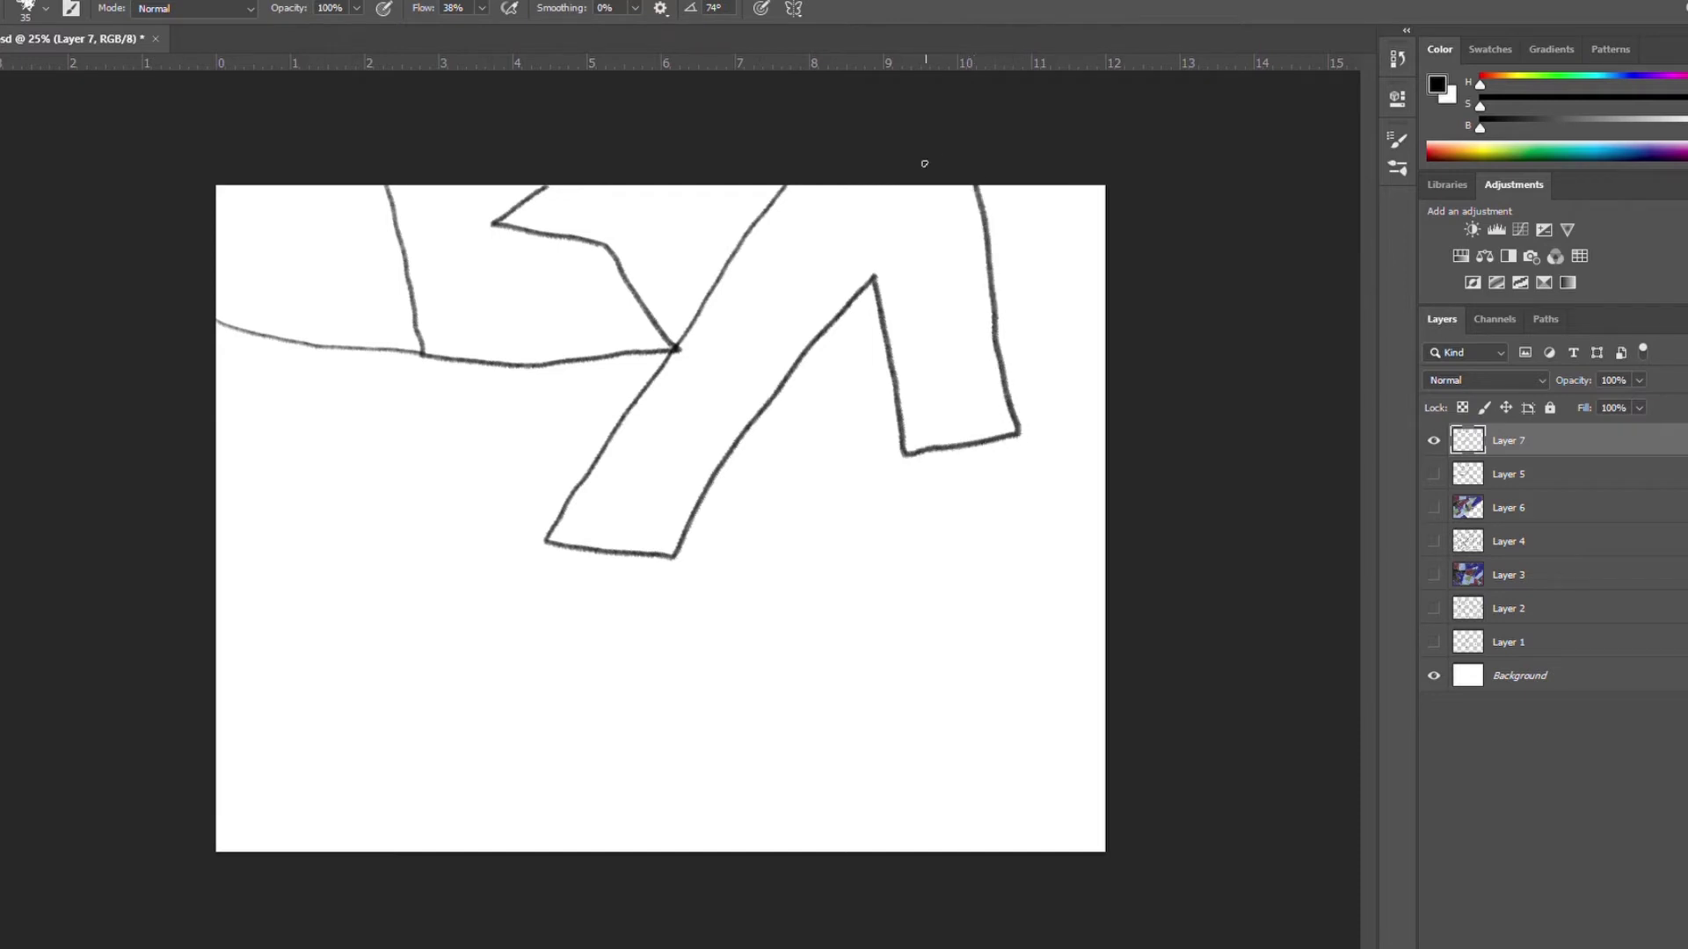
Close the right leg's bottom, extend a line to the right edge, and add a vertical line
key("e")
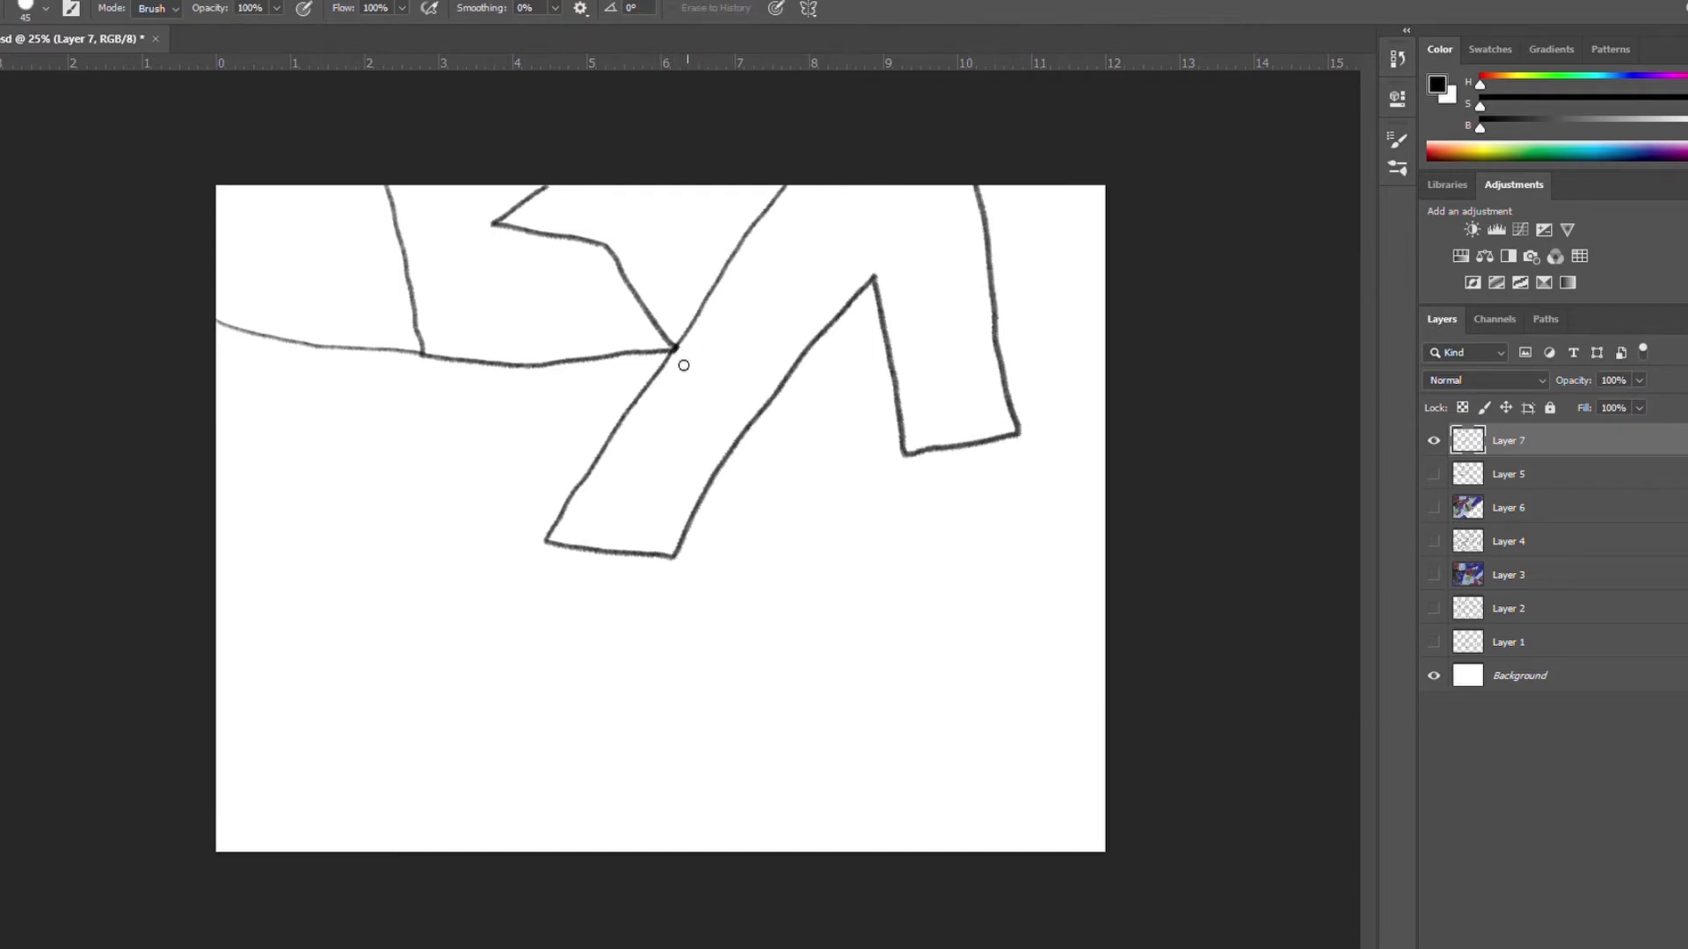
key("b")
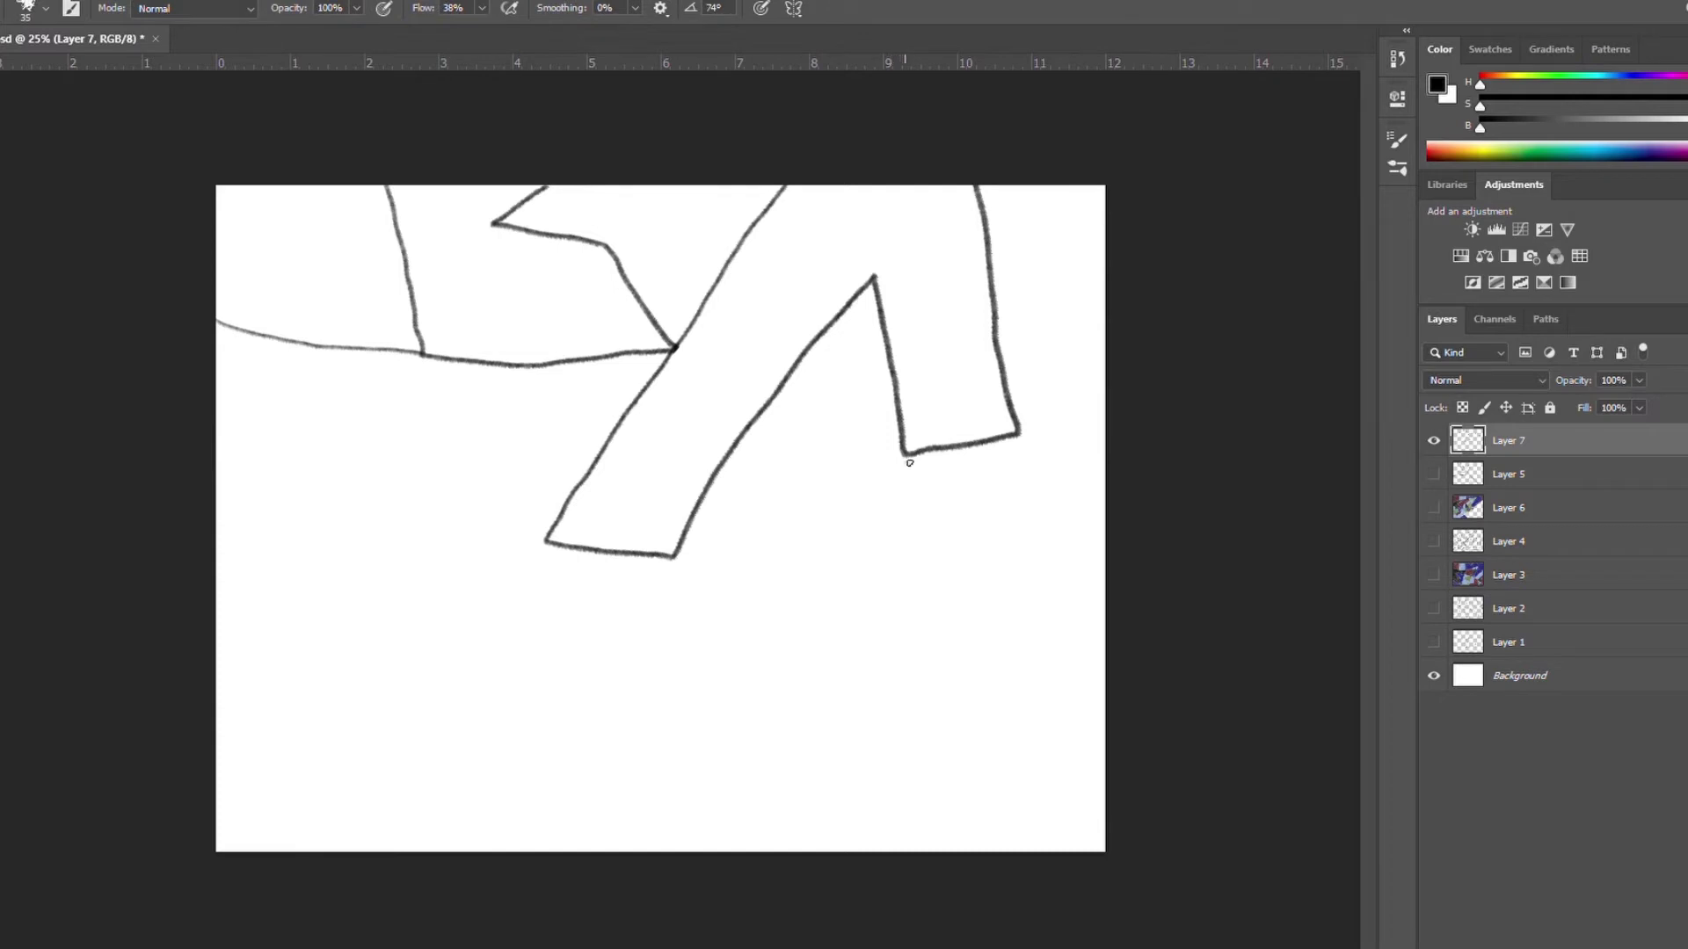
left_click_drag(905, 453, 714, 479)
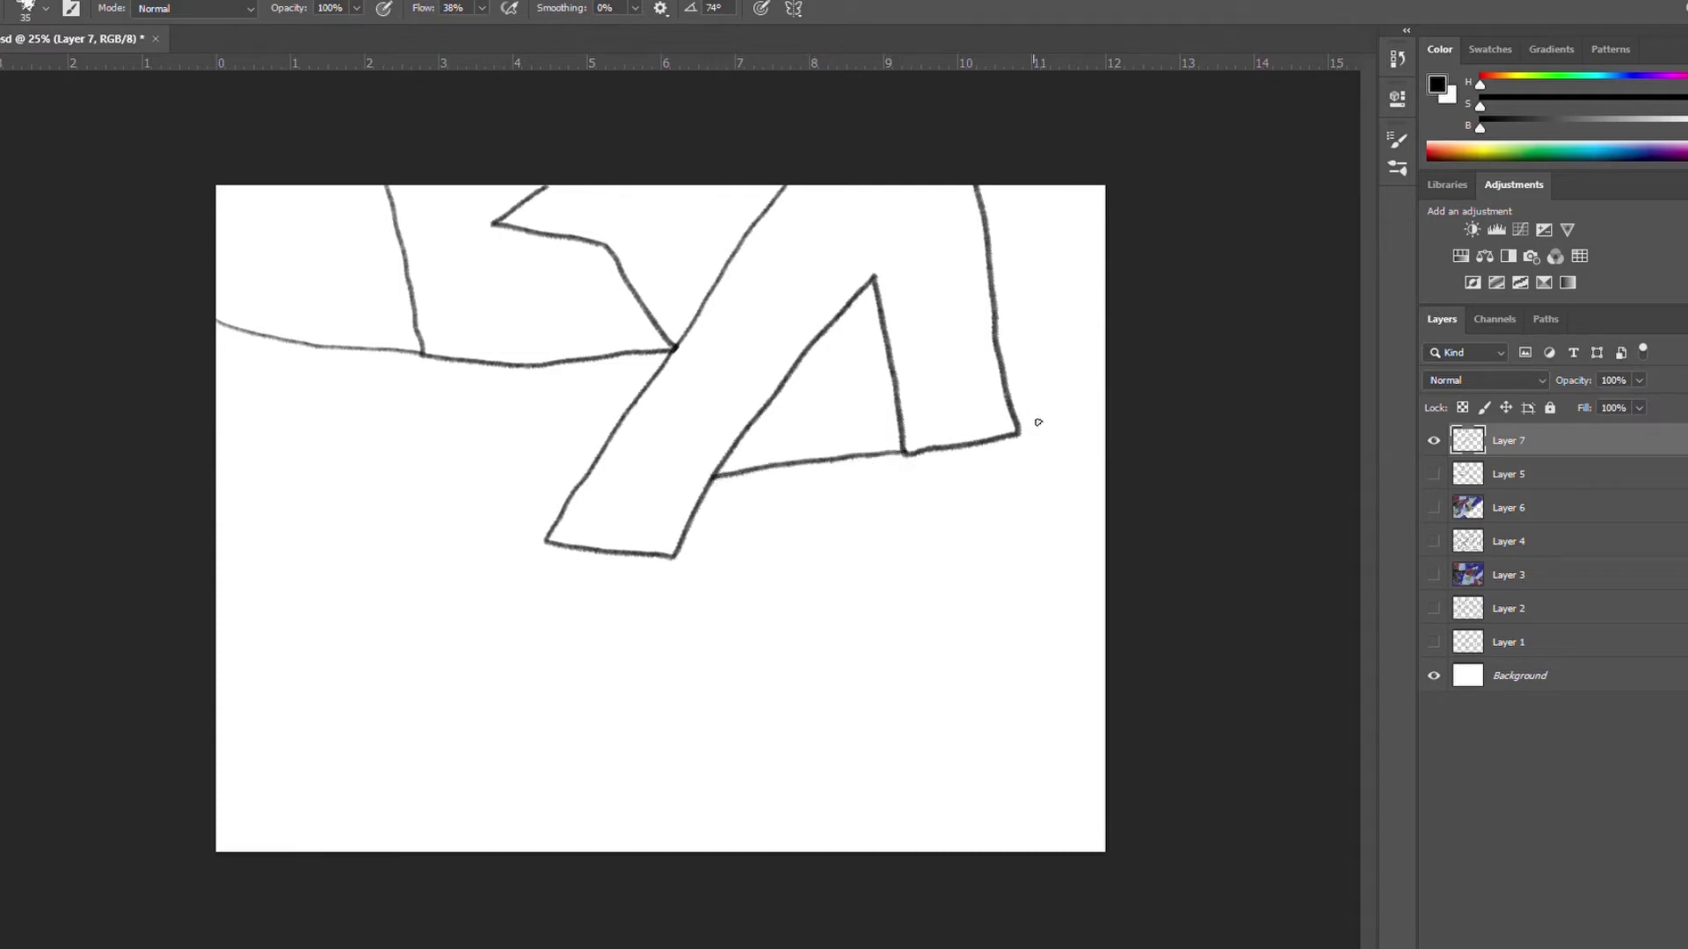
left_click_drag(1018, 435, 1107, 413)
left_click_drag(1054, 183, 1061, 420)
Draw two test quadrilaterals with crossing lines, then lasso and delete them
mouse_move(412, 543)
left_mouse_down()
mouse_move(317, 633)
mouse_move(482, 641)
mouse_move(413, 544)
left_mouse_up()
mouse_move(539, 647)
left_mouse_down()
mouse_move(490, 773)
mouse_move(625, 701)
mouse_move(541, 648)
left_mouse_up()
left_click_drag(312, 581, 608, 767)
left_click_drag(352, 734, 541, 597)
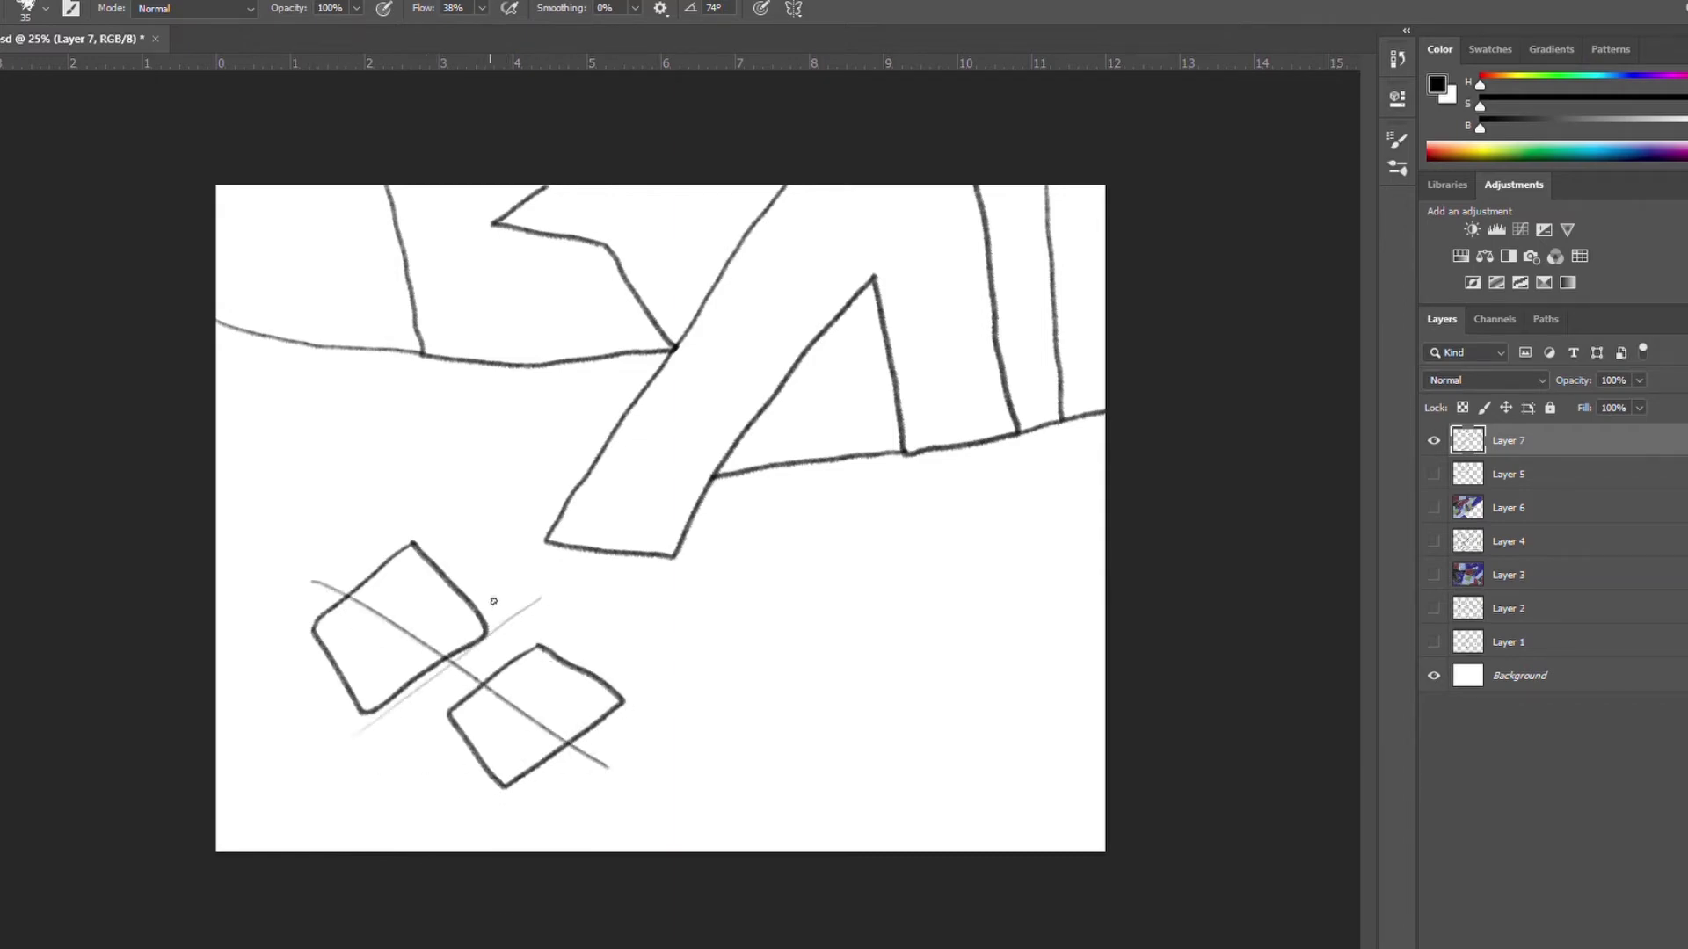
key("l")
mouse_move(387, 510)
left_mouse_down()
mouse_move(282, 659)
mouse_move(701, 803)
mouse_move(528, 591)
mouse_move(427, 517)
left_mouse_up()
key("Delete")
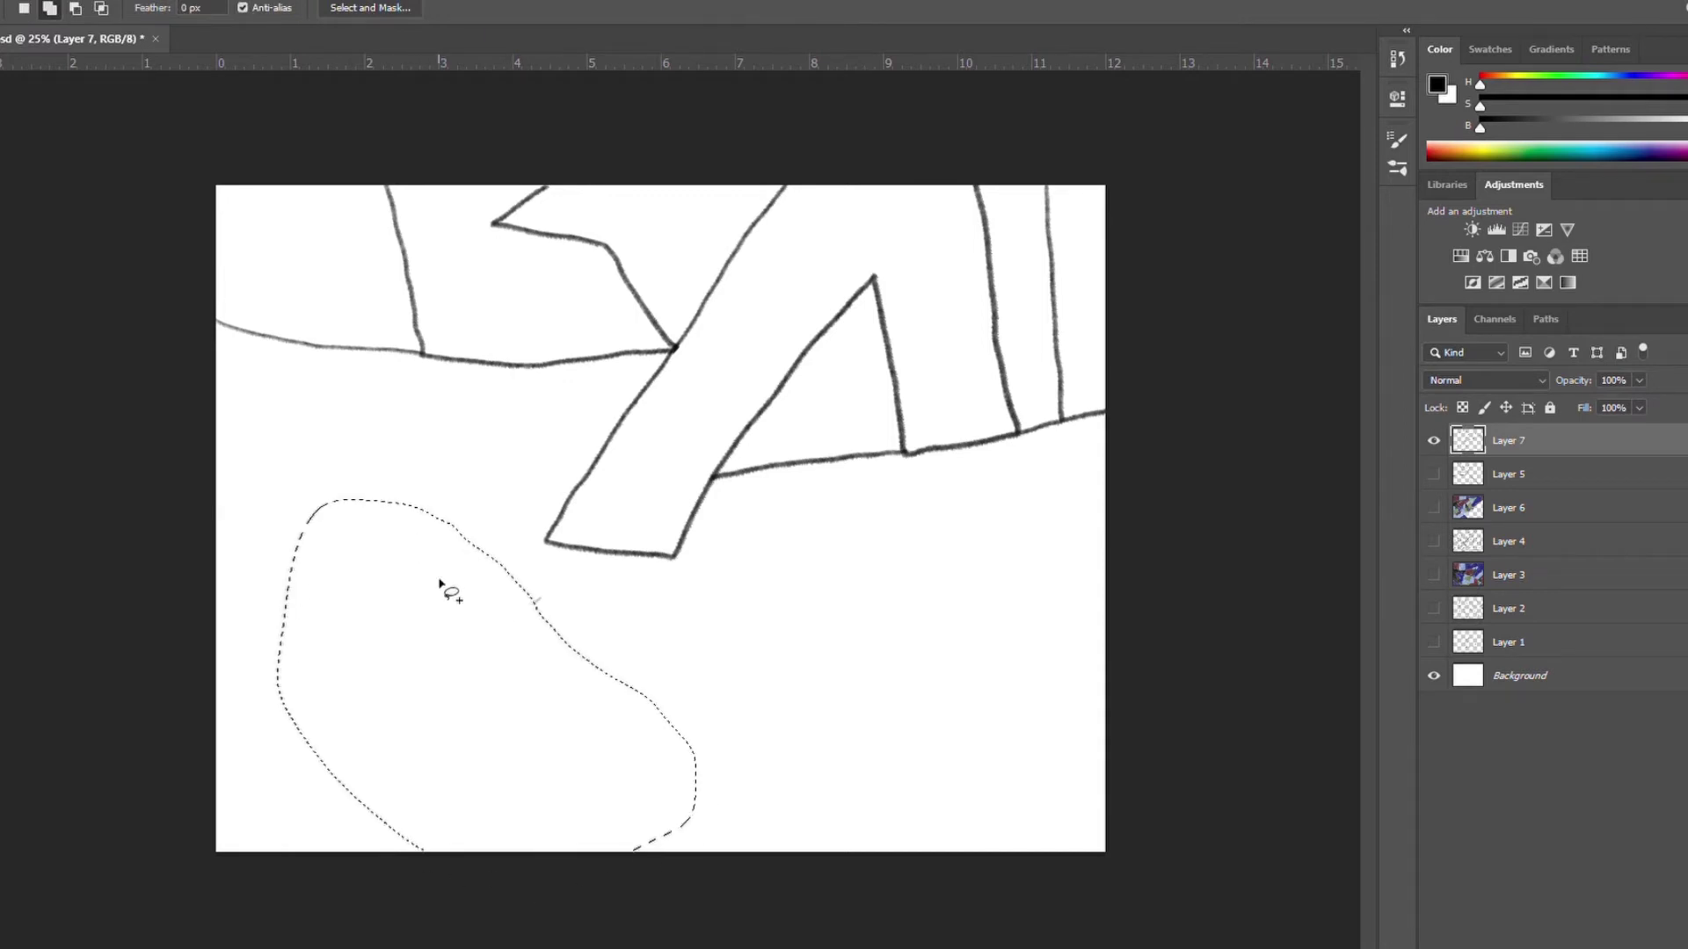
key("ctrl+d")
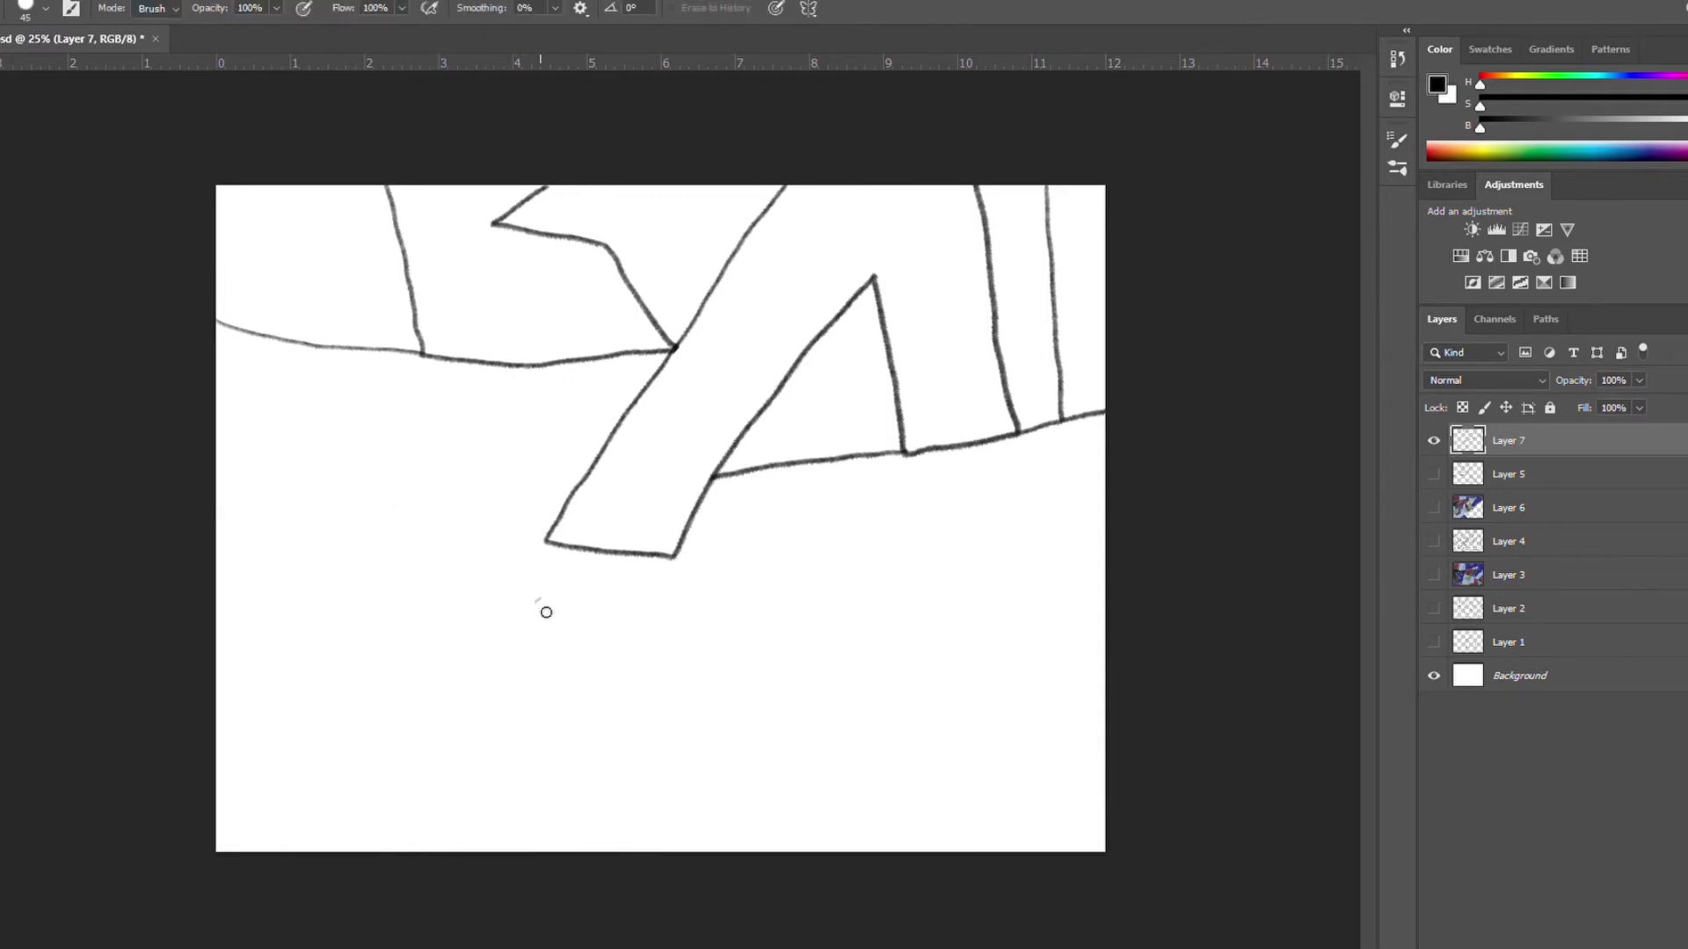
Add lines from the strip up-left to the horizon and across to the left edge
key("b")
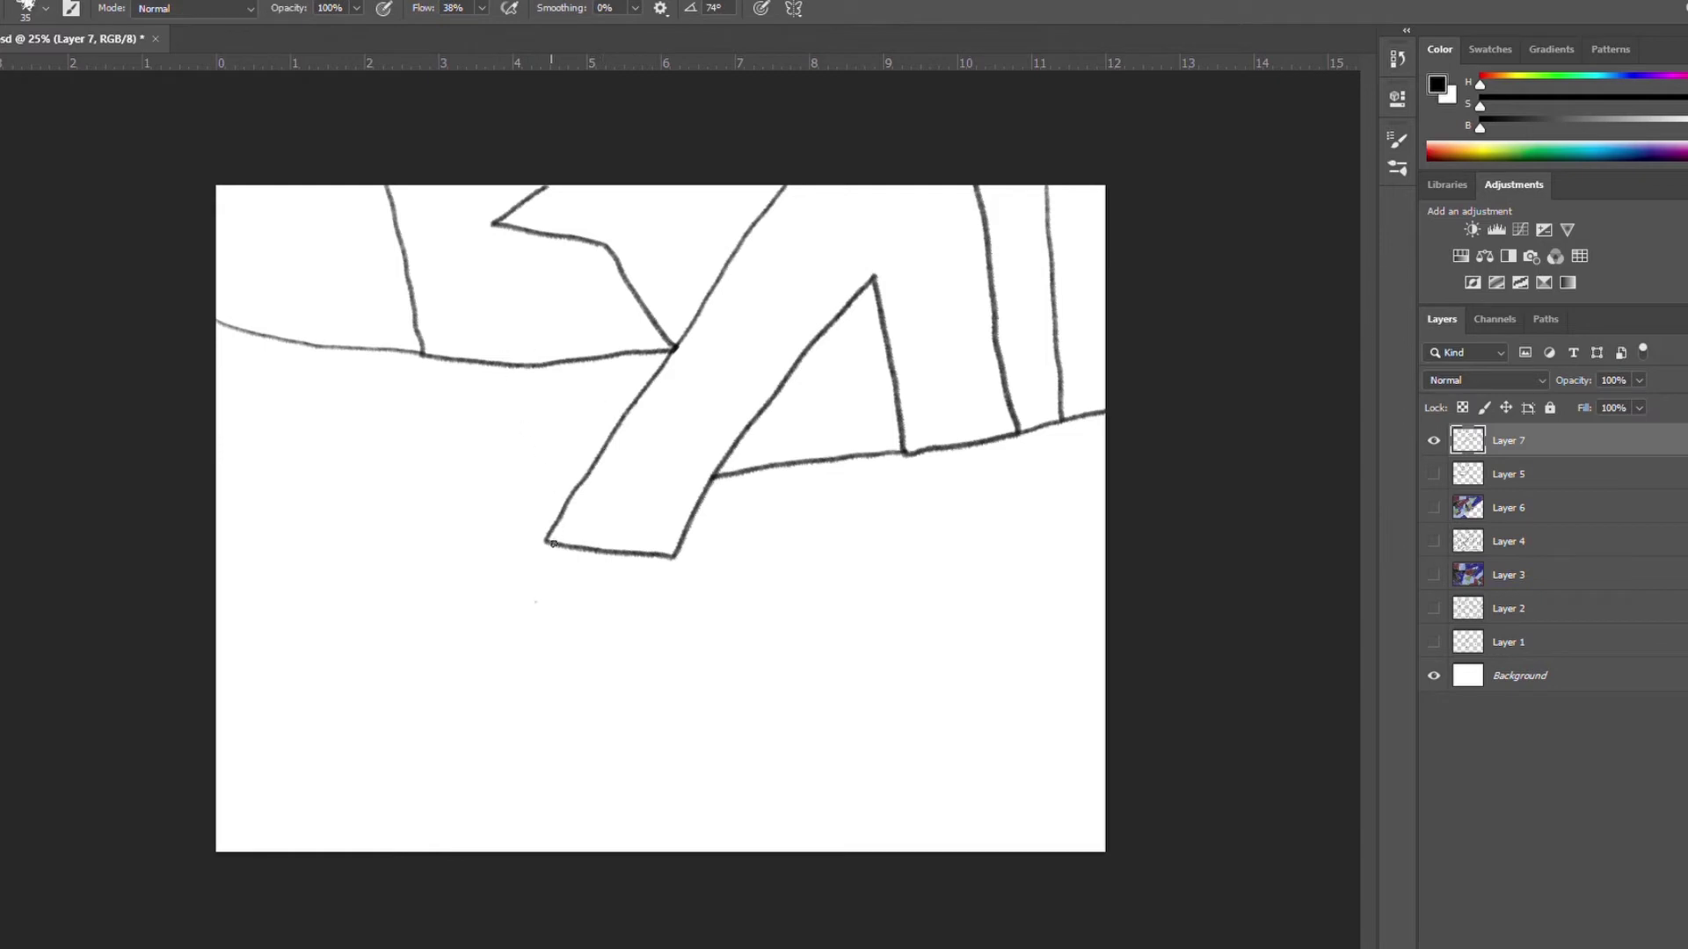
mouse_move(546, 543)
left_mouse_down()
mouse_move(501, 433)
mouse_move(418, 354)
left_mouse_up()
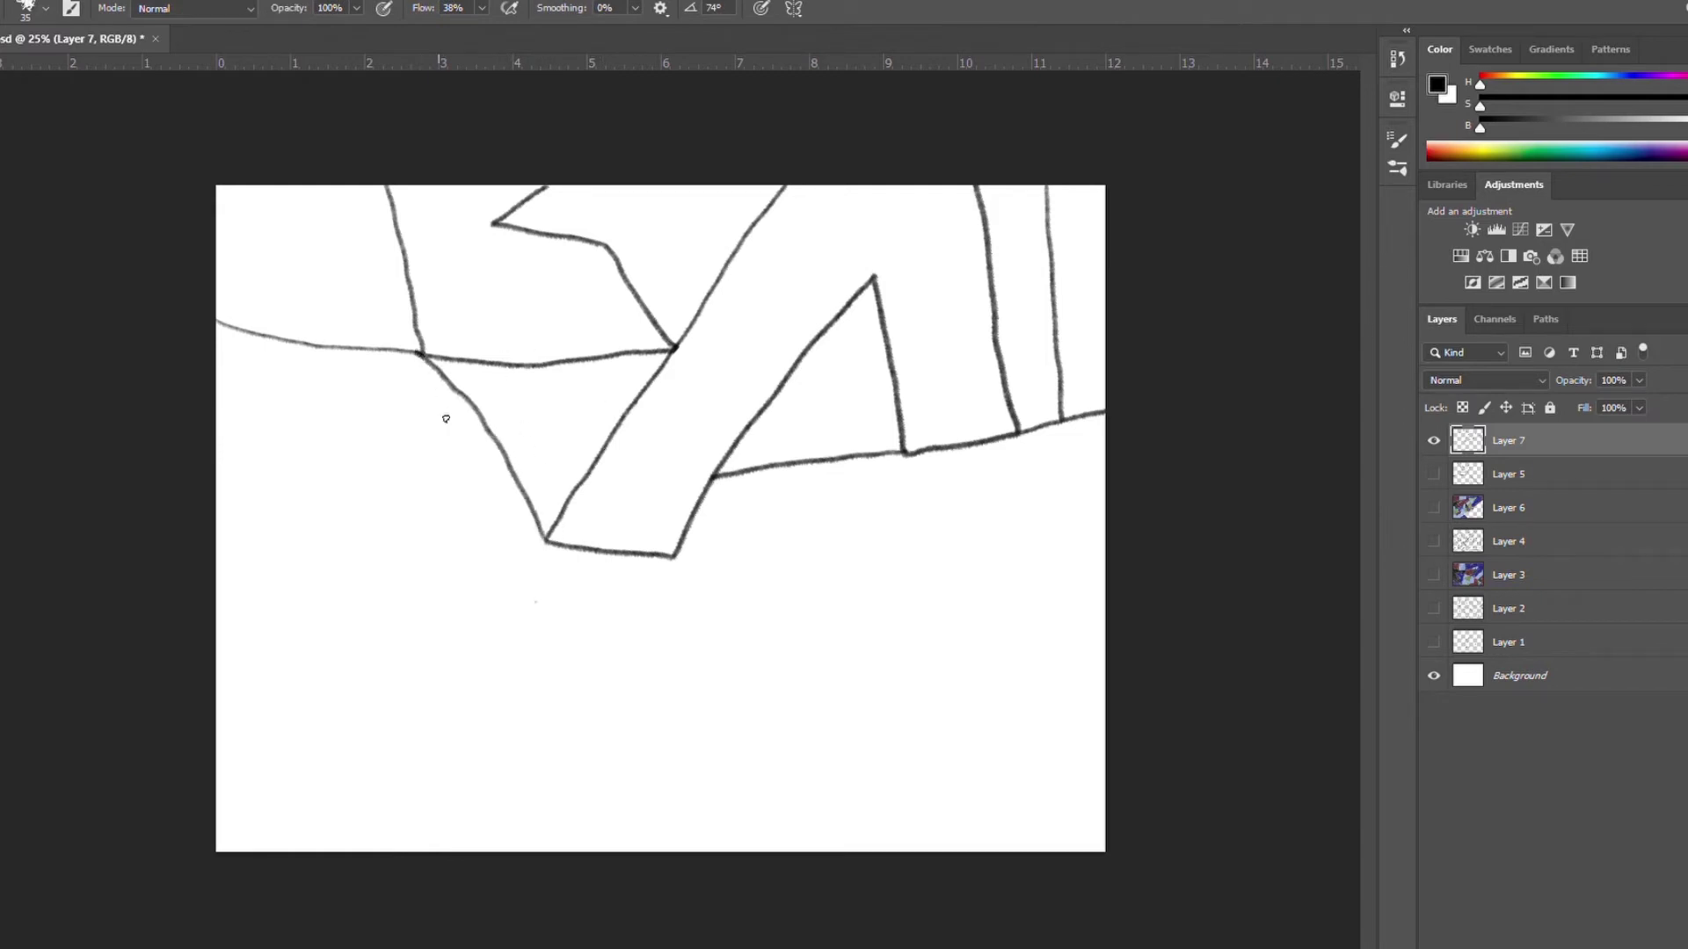
left_click_drag(551, 547, 211, 535)
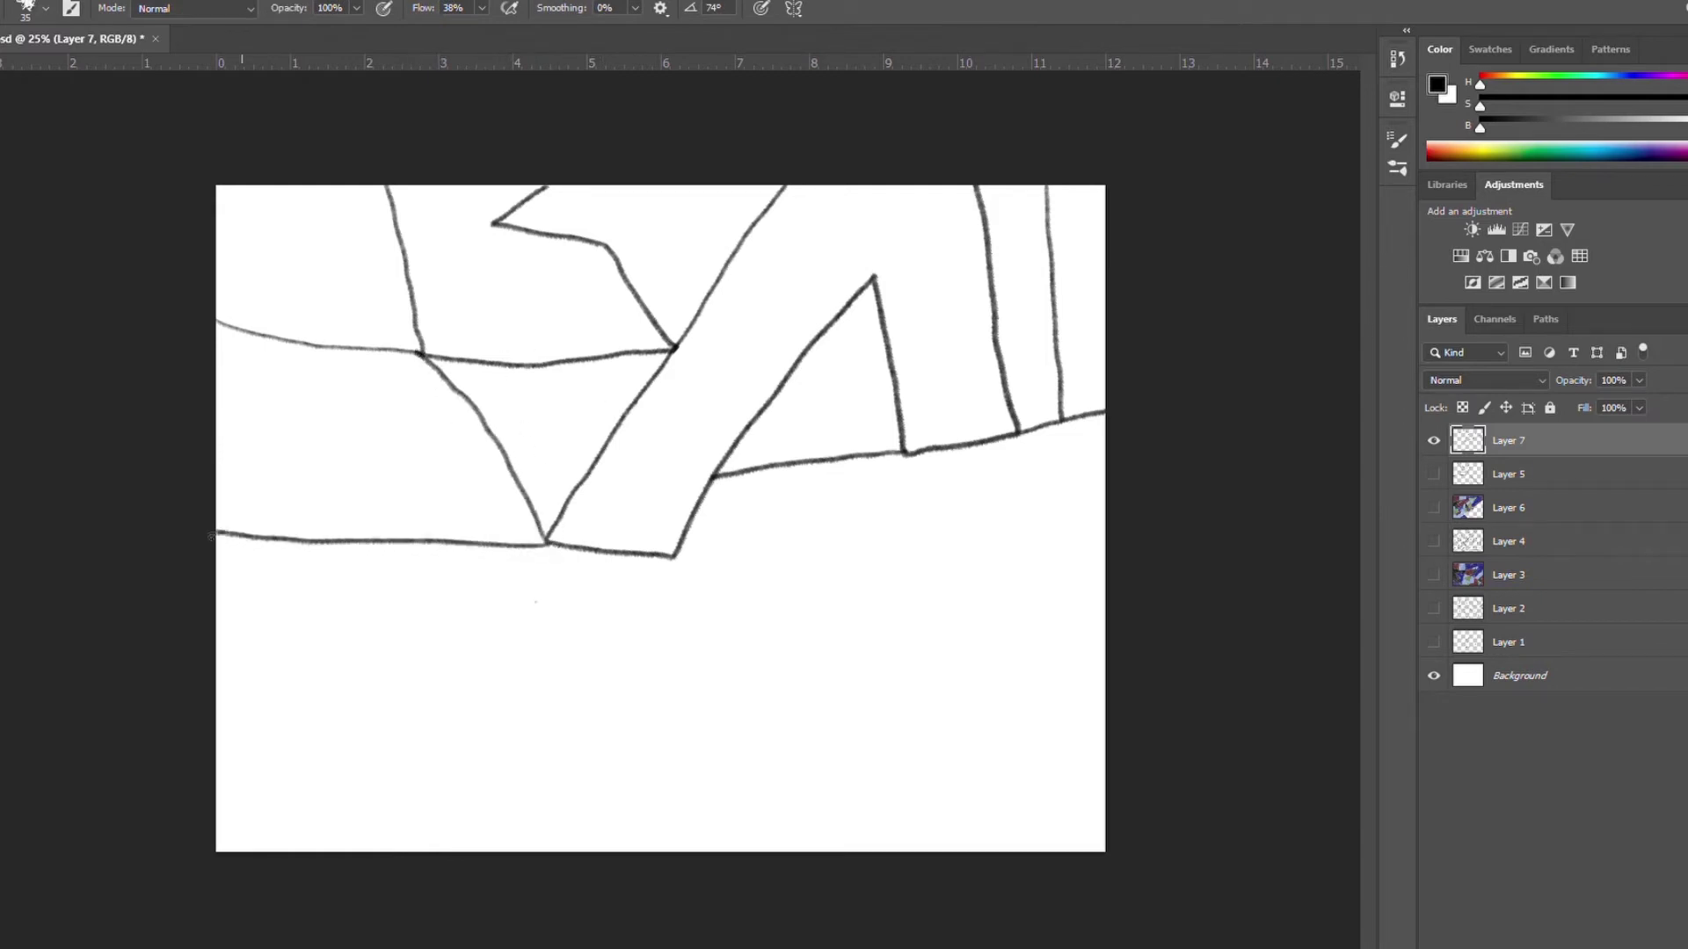
Compare Layers 7, 5, 4 and 2, then add new Layer 8 above Layer 2
left_click(1434, 441)
left_click(1433, 474)
left_click(1434, 473)
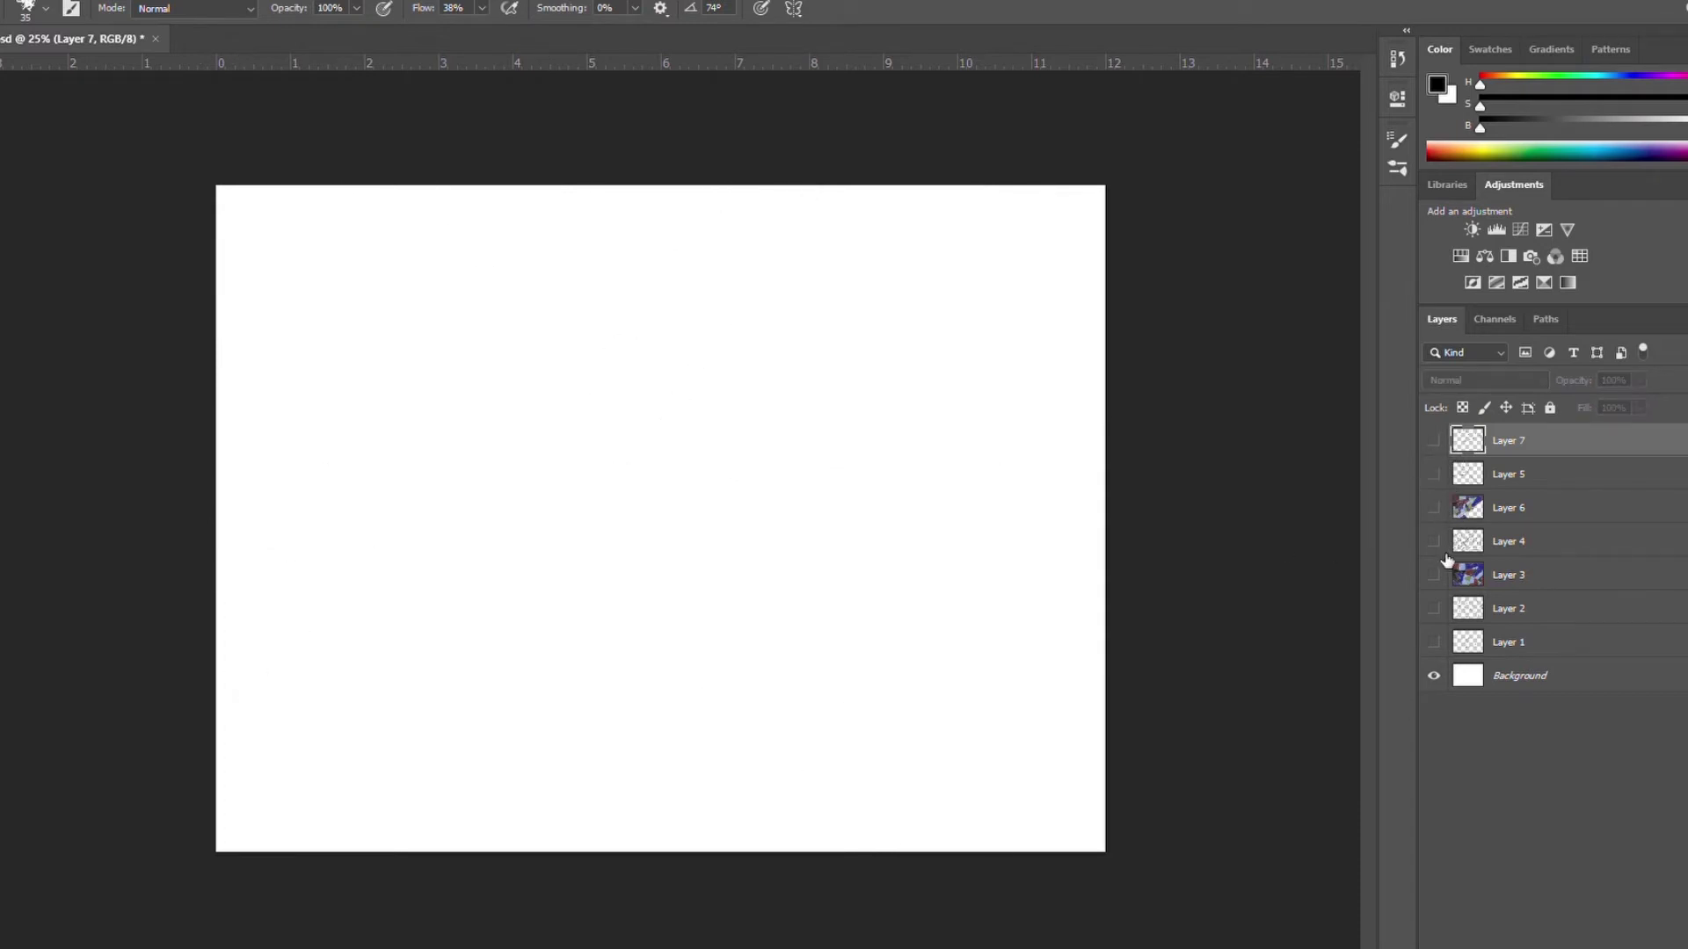
left_click(1434, 541)
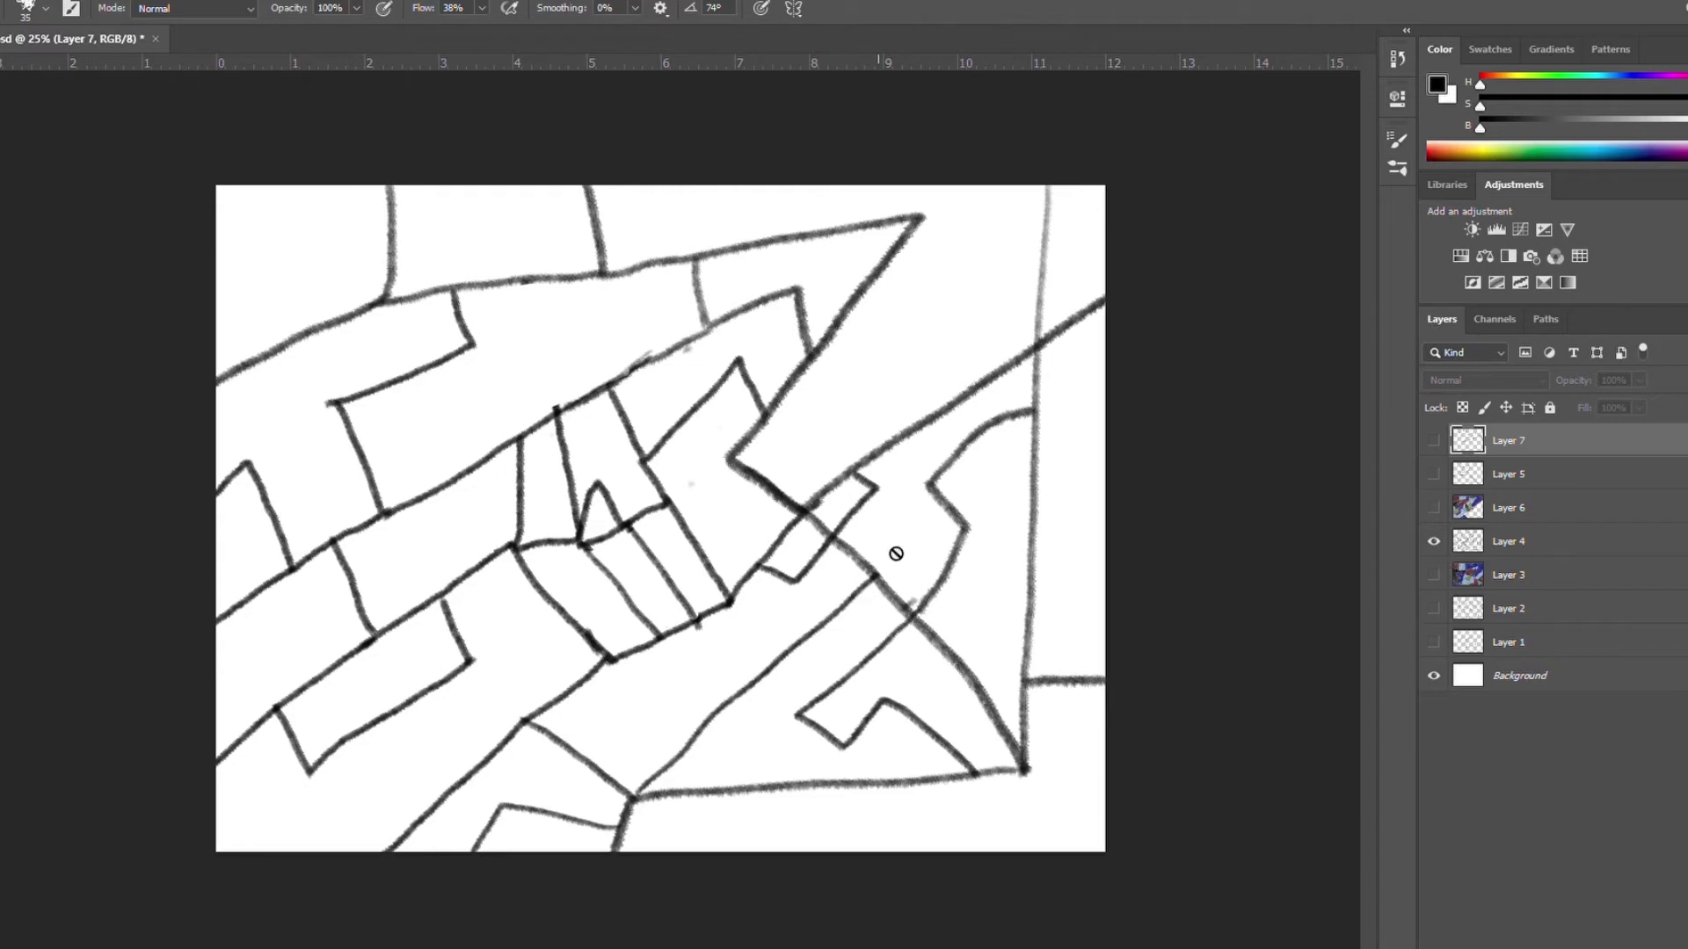
left_click(1434, 540)
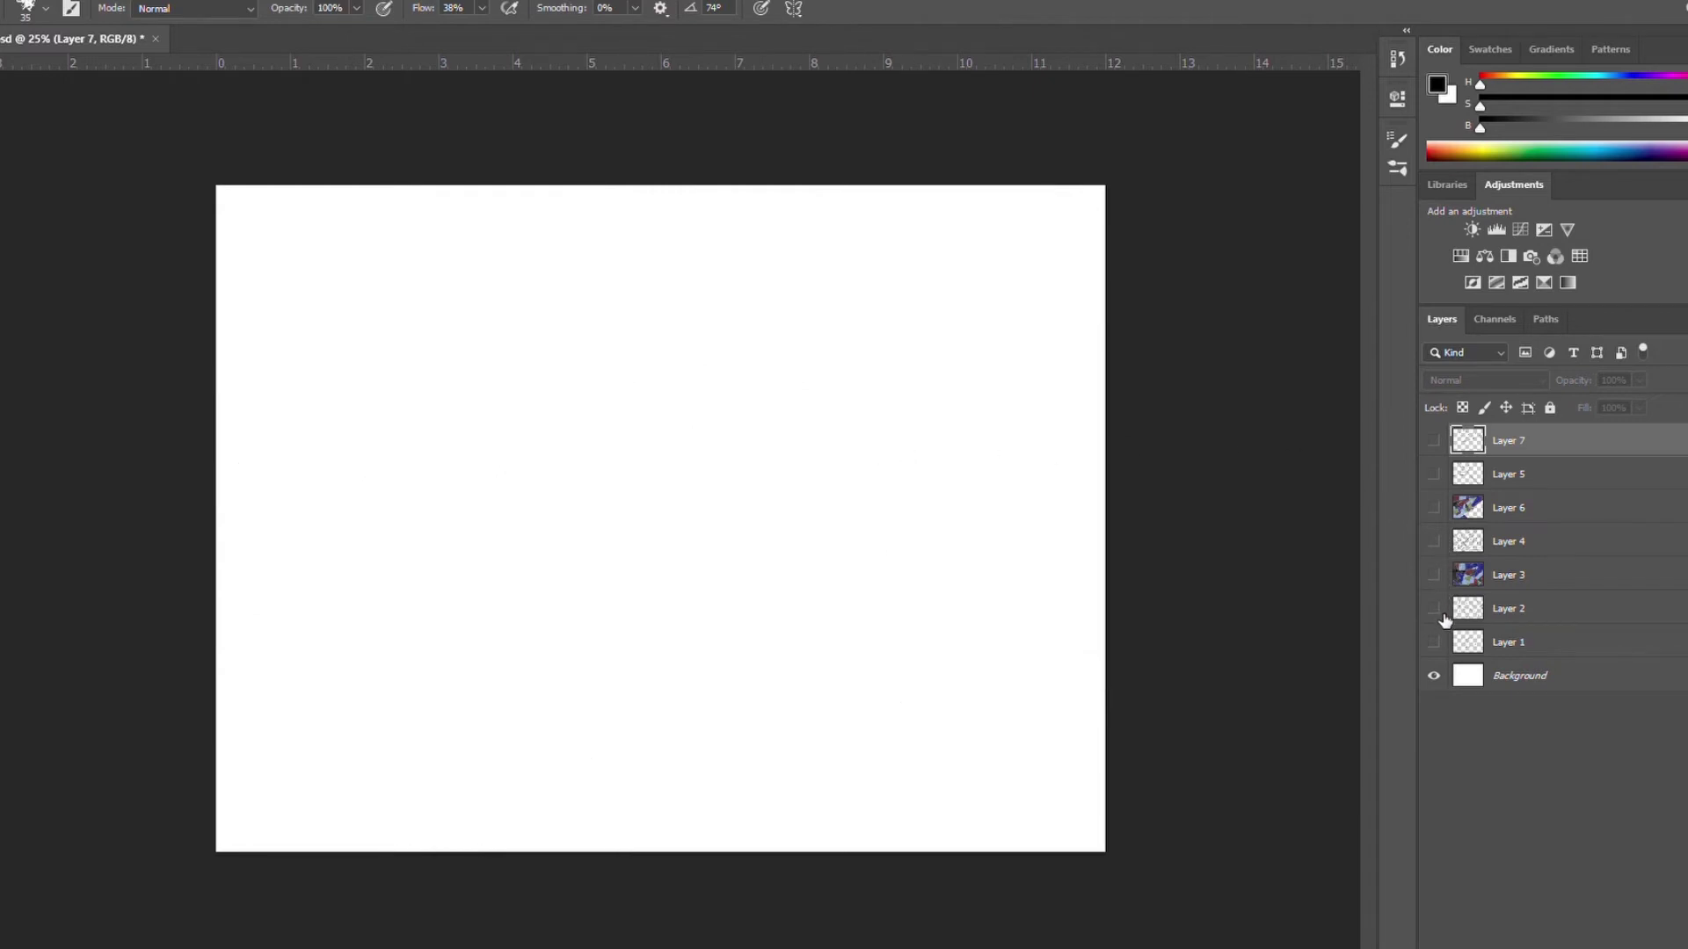
left_click(1434, 608)
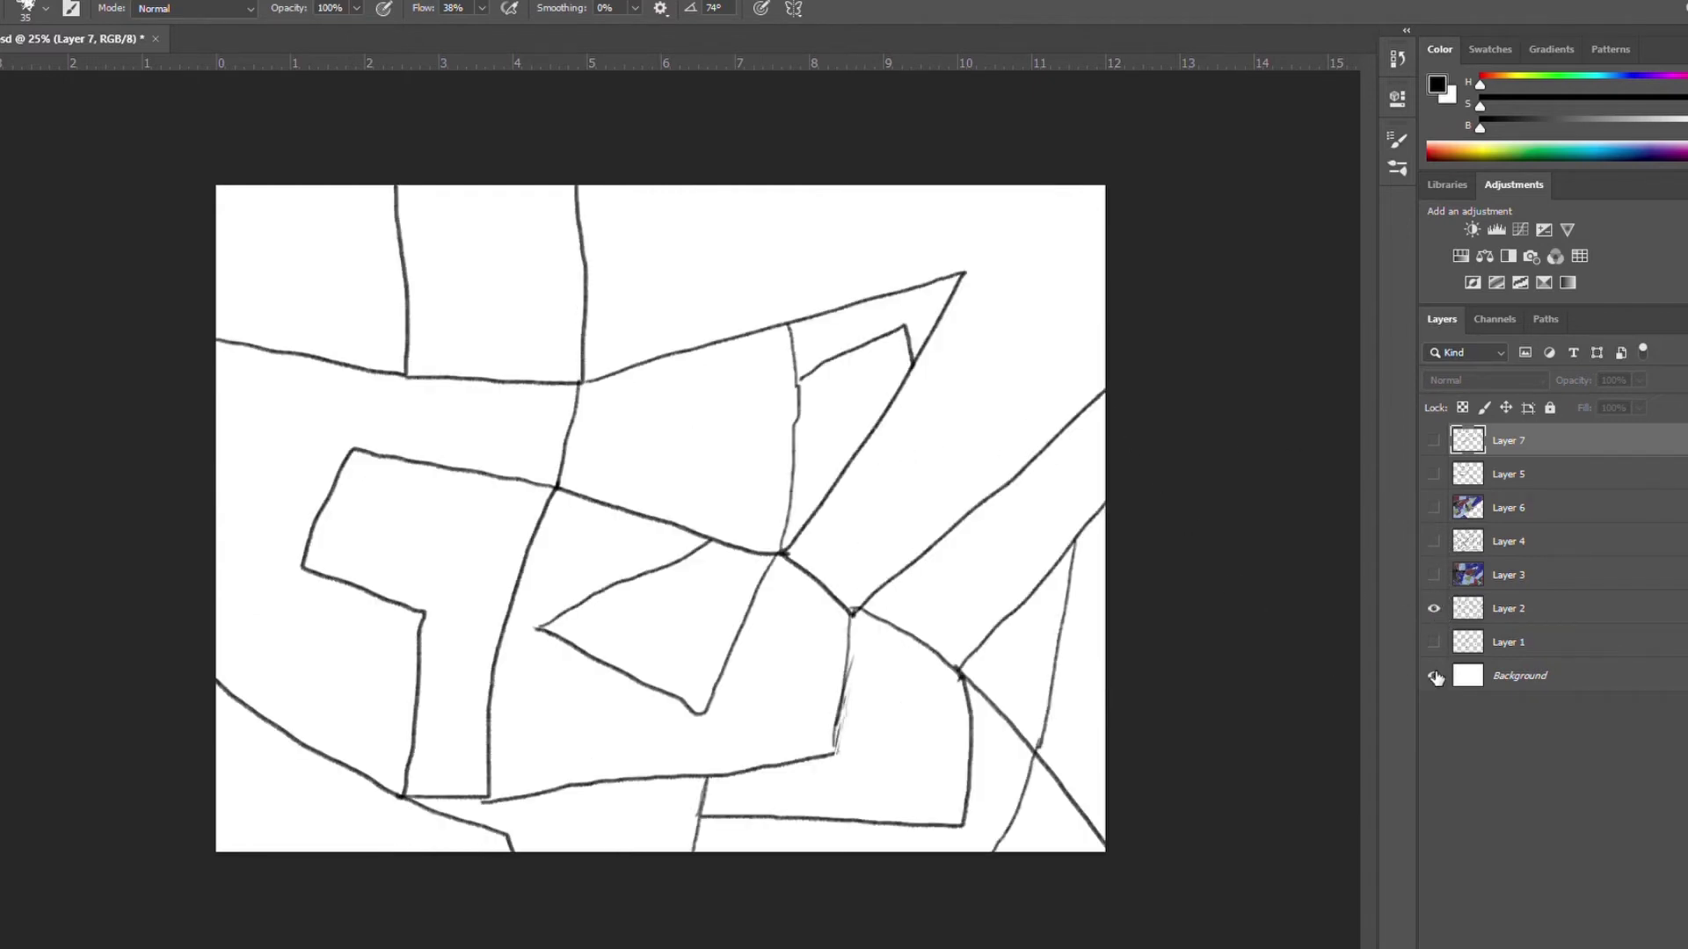
left_click(1437, 611)
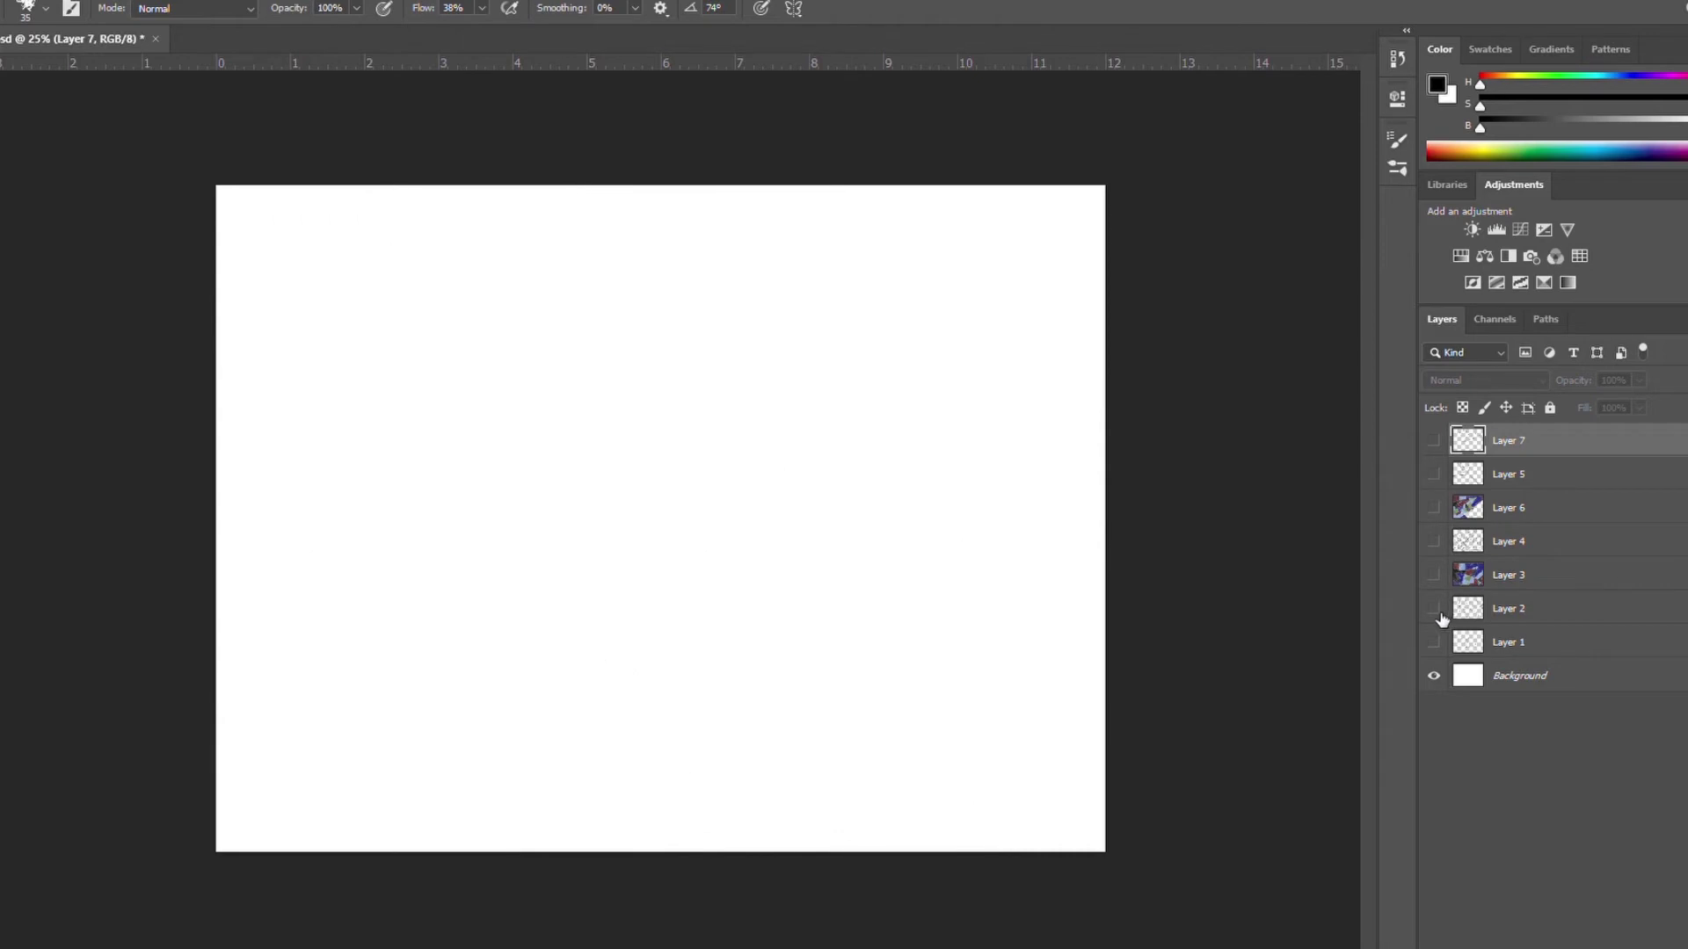
left_click(1438, 613)
left_click(1534, 616)
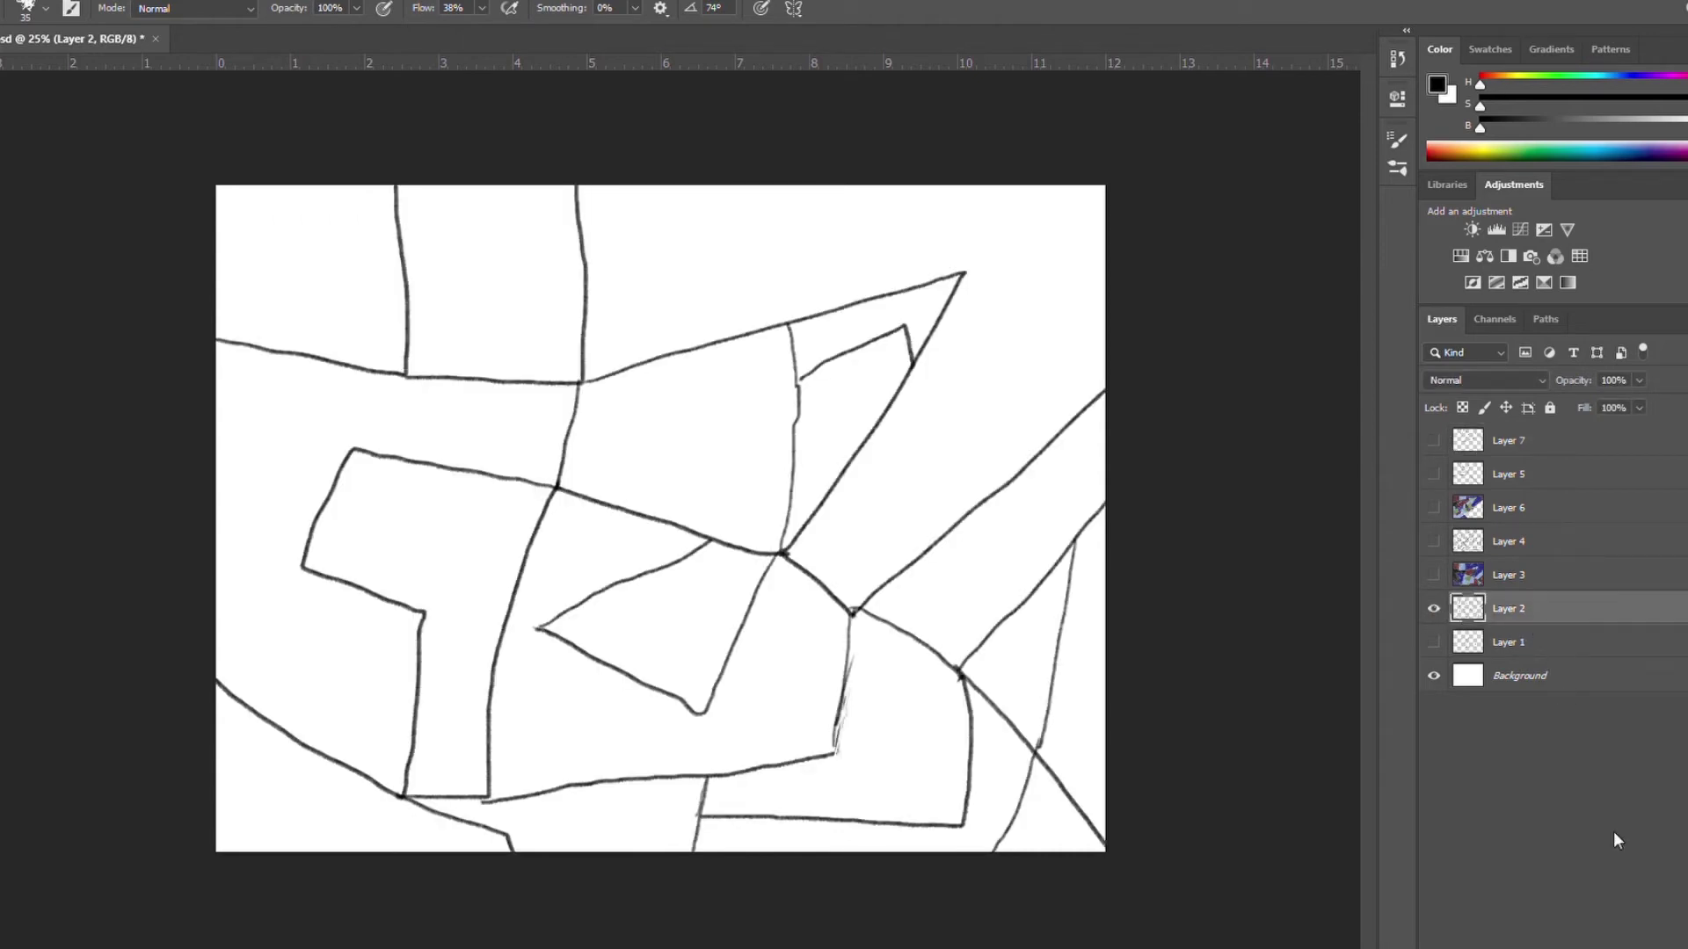
key("ctrl+shift+alt+n")
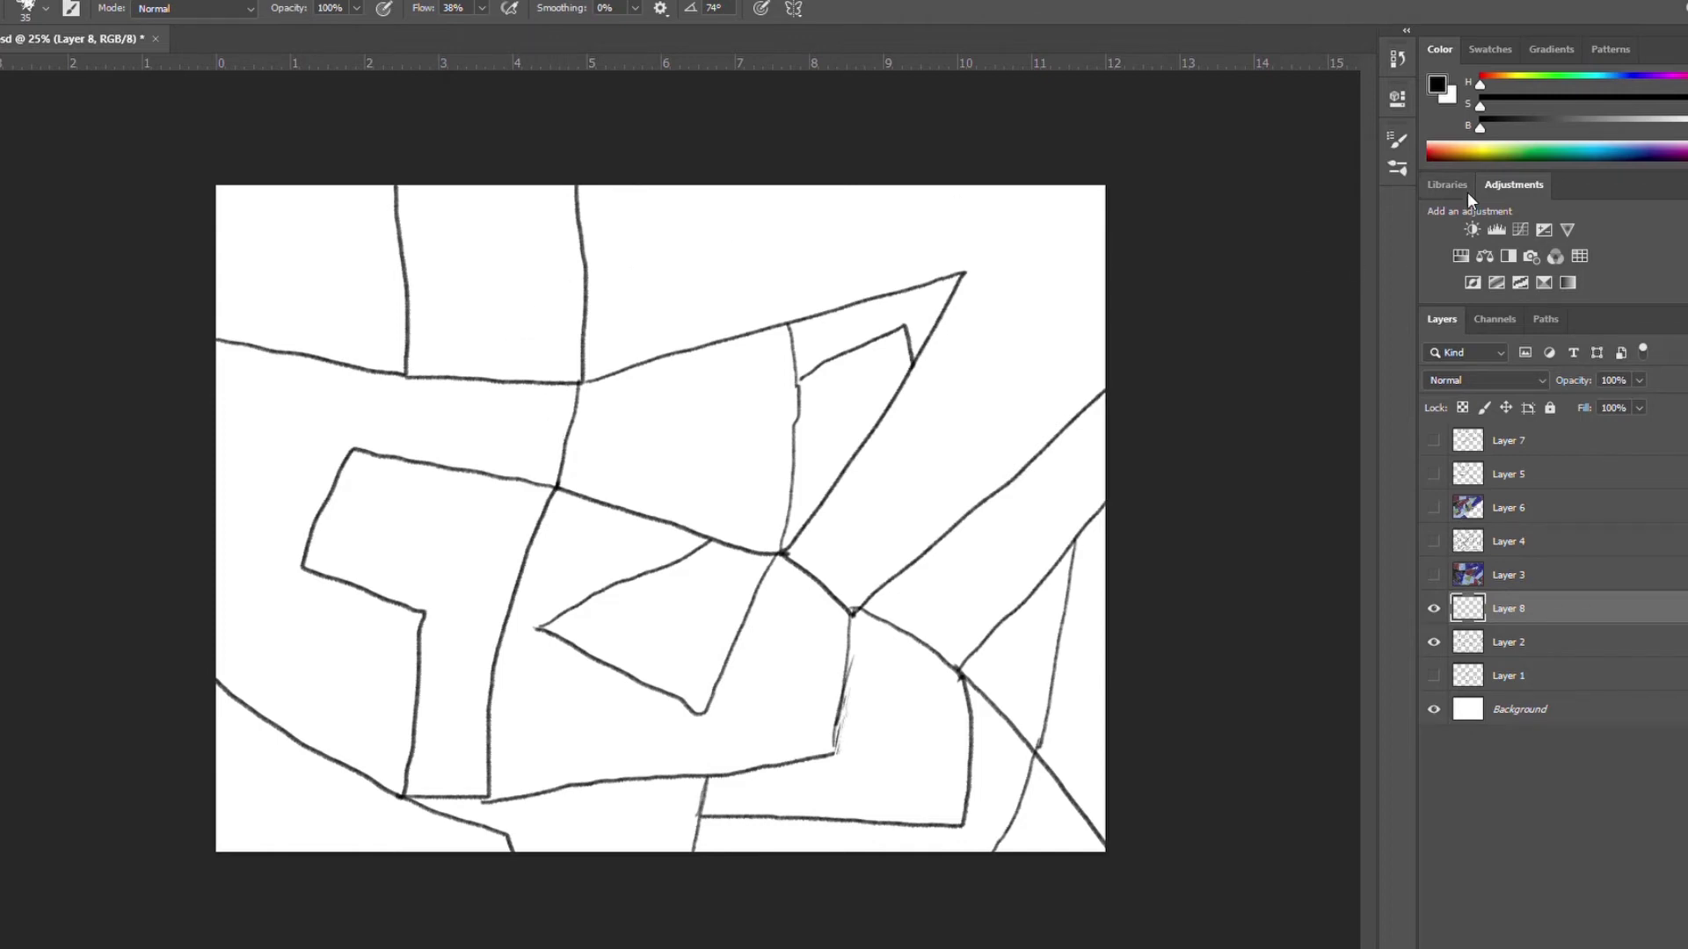
Paint the top-left corner shape dark navy with an enlarged brush, then choose orange
left_click(1598, 158)
left_click_drag(1598, 158, 1616, 171)
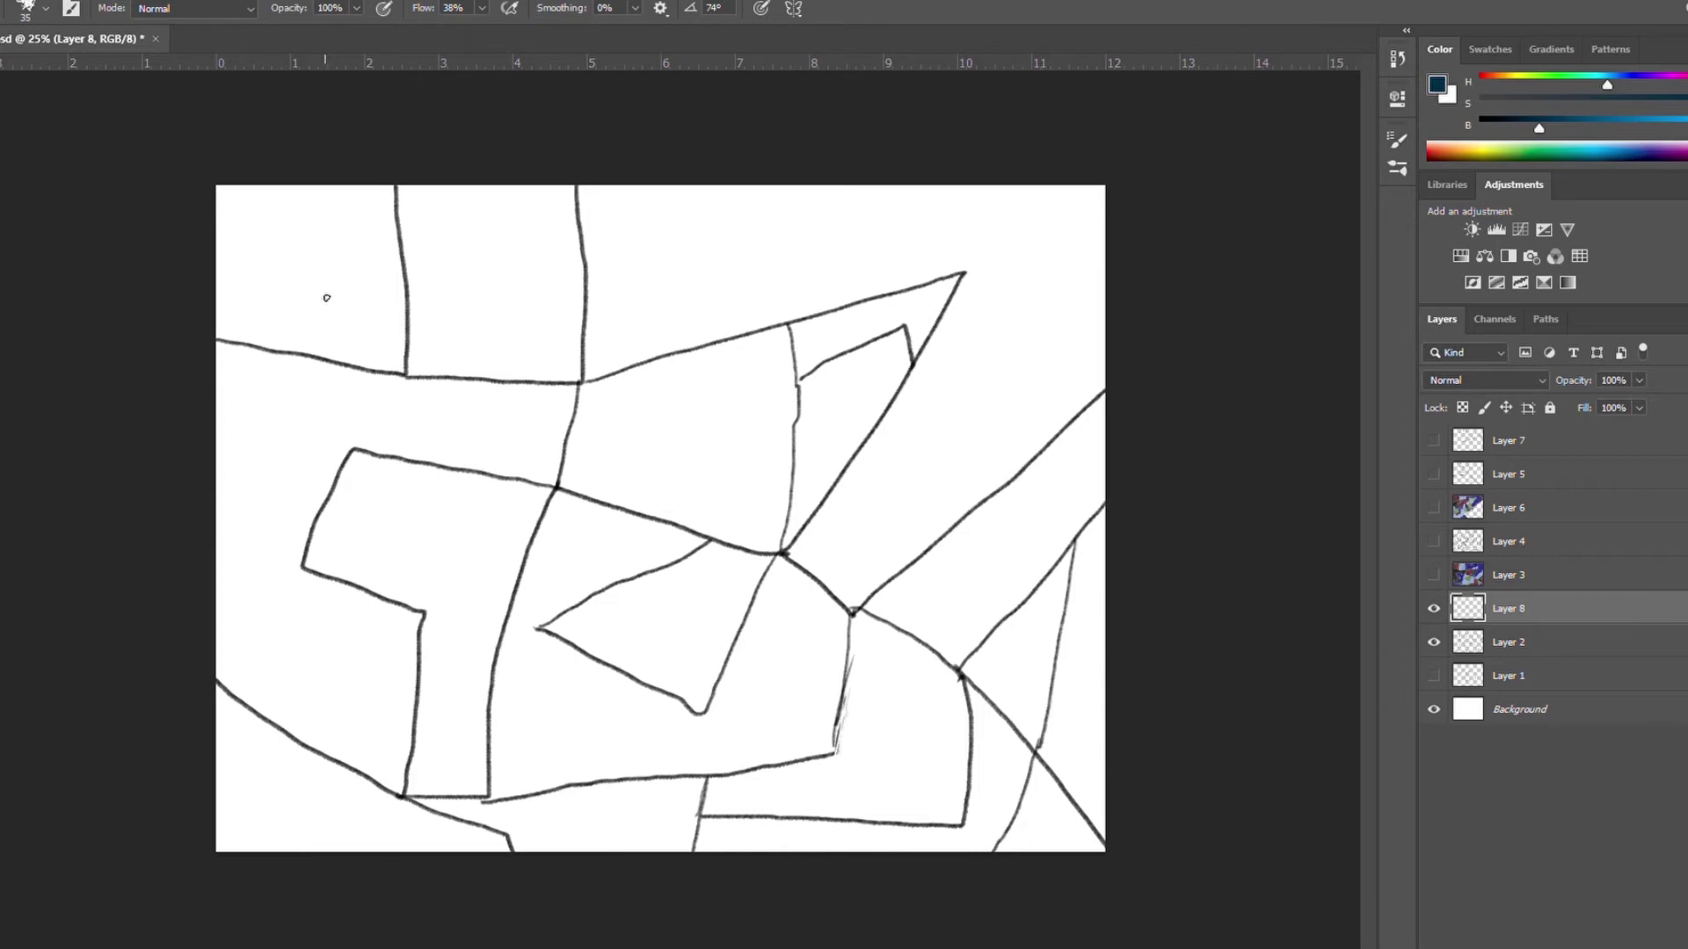
key("bracketright")
key("bracketright")
key("bracketright")
key("bracketright")
mouse_move(297, 237)
left_mouse_down()
mouse_move(221, 219)
mouse_move(220, 299)
mouse_move(302, 203)
mouse_move(264, 302)
mouse_move(318, 193)
mouse_move(351, 189)
mouse_move(338, 273)
mouse_move(369, 226)
mouse_move(393, 239)
mouse_move(396, 193)
mouse_move(294, 327)
mouse_move(221, 343)
mouse_move(299, 348)
mouse_move(230, 290)
mouse_move(279, 315)
mouse_move(339, 255)
mouse_move(303, 338)
mouse_move(387, 369)
mouse_move(354, 352)
mouse_move(387, 334)
mouse_move(369, 290)
mouse_move(405, 352)
mouse_move(375, 373)
mouse_move(402, 290)
mouse_move(386, 325)
mouse_move(331, 239)
mouse_move(247, 233)
mouse_move(233, 264)
mouse_move(285, 326)
mouse_move(256, 271)
left_mouse_up()
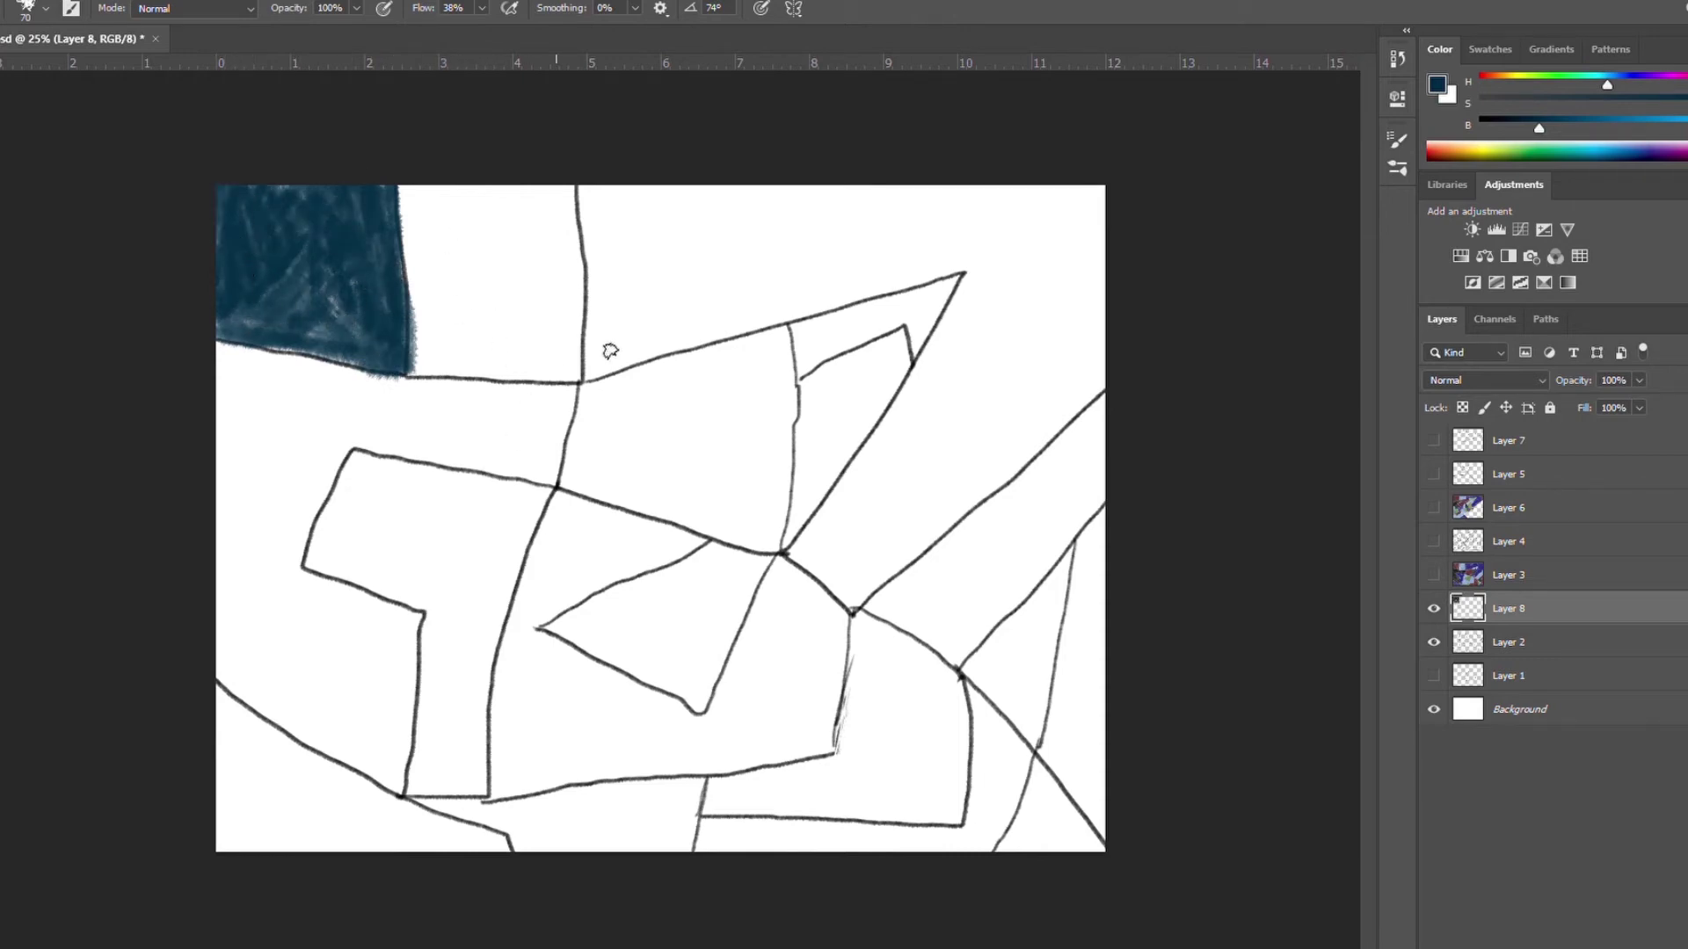
left_click(1484, 155)
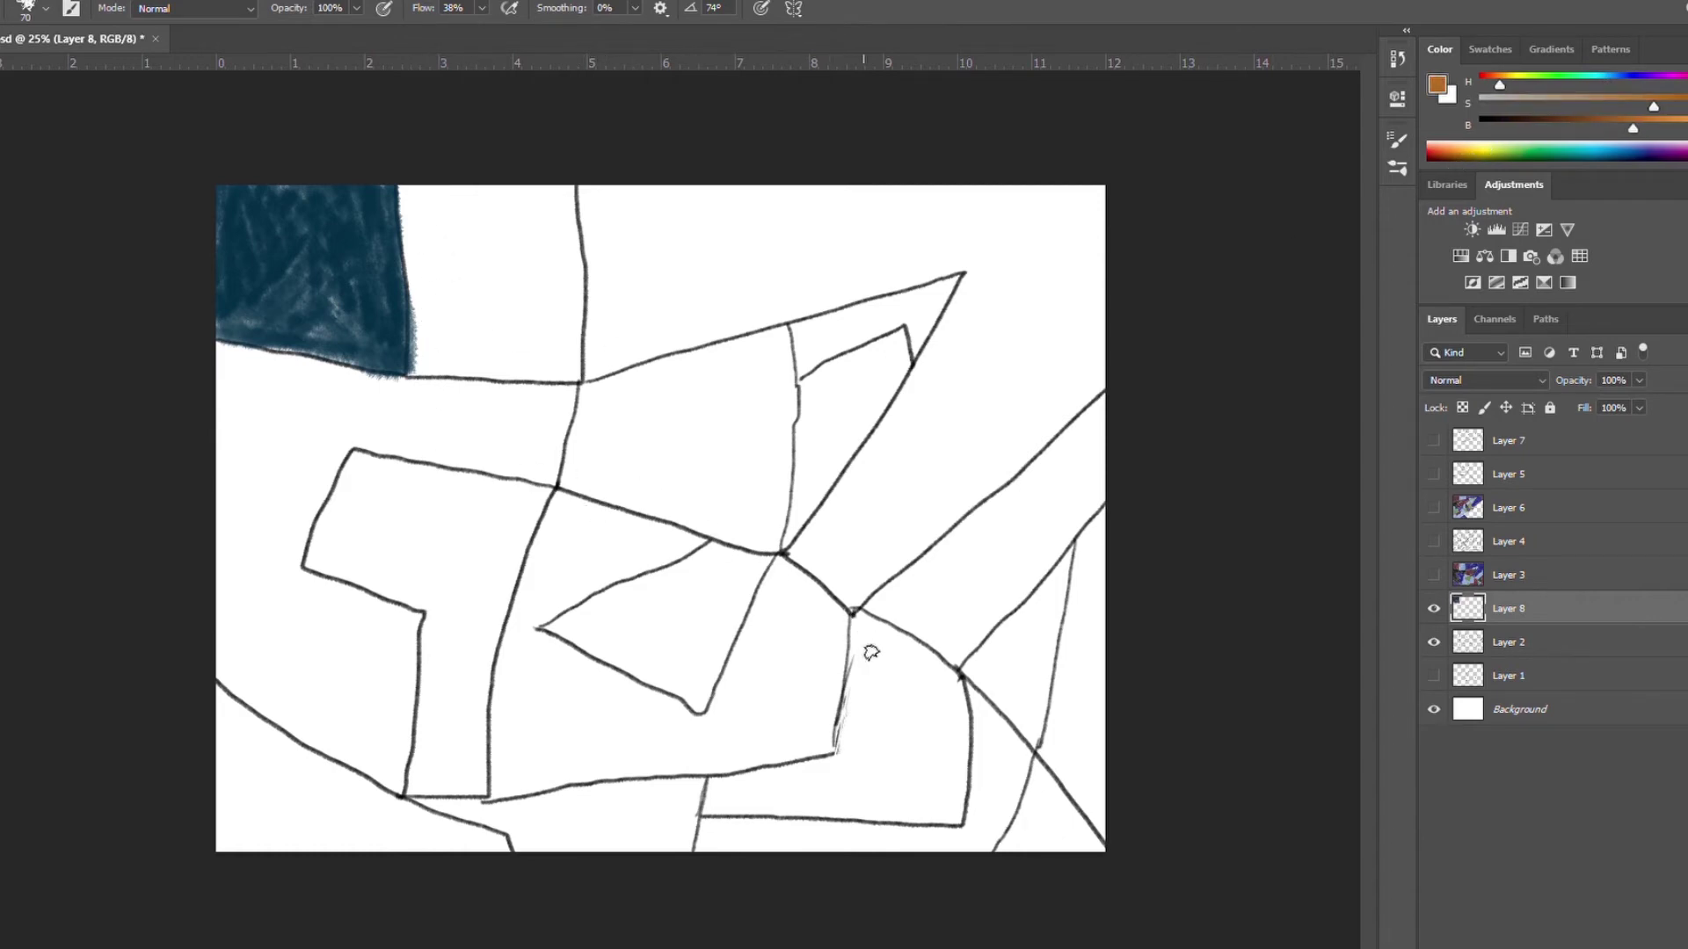
Paint the bottom-right L shape orange and erase its stray streak and fuzzy right edge
mouse_move(868, 670)
left_mouse_down()
mouse_move(862, 777)
mouse_move(857, 642)
mouse_move(844, 747)
mouse_move(855, 615)
mouse_move(911, 671)
mouse_move(960, 679)
mouse_move(879, 730)
mouse_move(870, 787)
mouse_move(912, 686)
mouse_move(919, 739)
mouse_move(928, 704)
mouse_move(945, 747)
mouse_move(967, 709)
mouse_move(972, 791)
mouse_move(949, 716)
mouse_move(712, 785)
mouse_move(779, 783)
mouse_move(714, 814)
mouse_move(942, 803)
mouse_move(825, 790)
mouse_move(941, 830)
mouse_move(921, 743)
mouse_move(950, 704)
mouse_move(932, 681)
mouse_move(877, 692)
left_mouse_up()
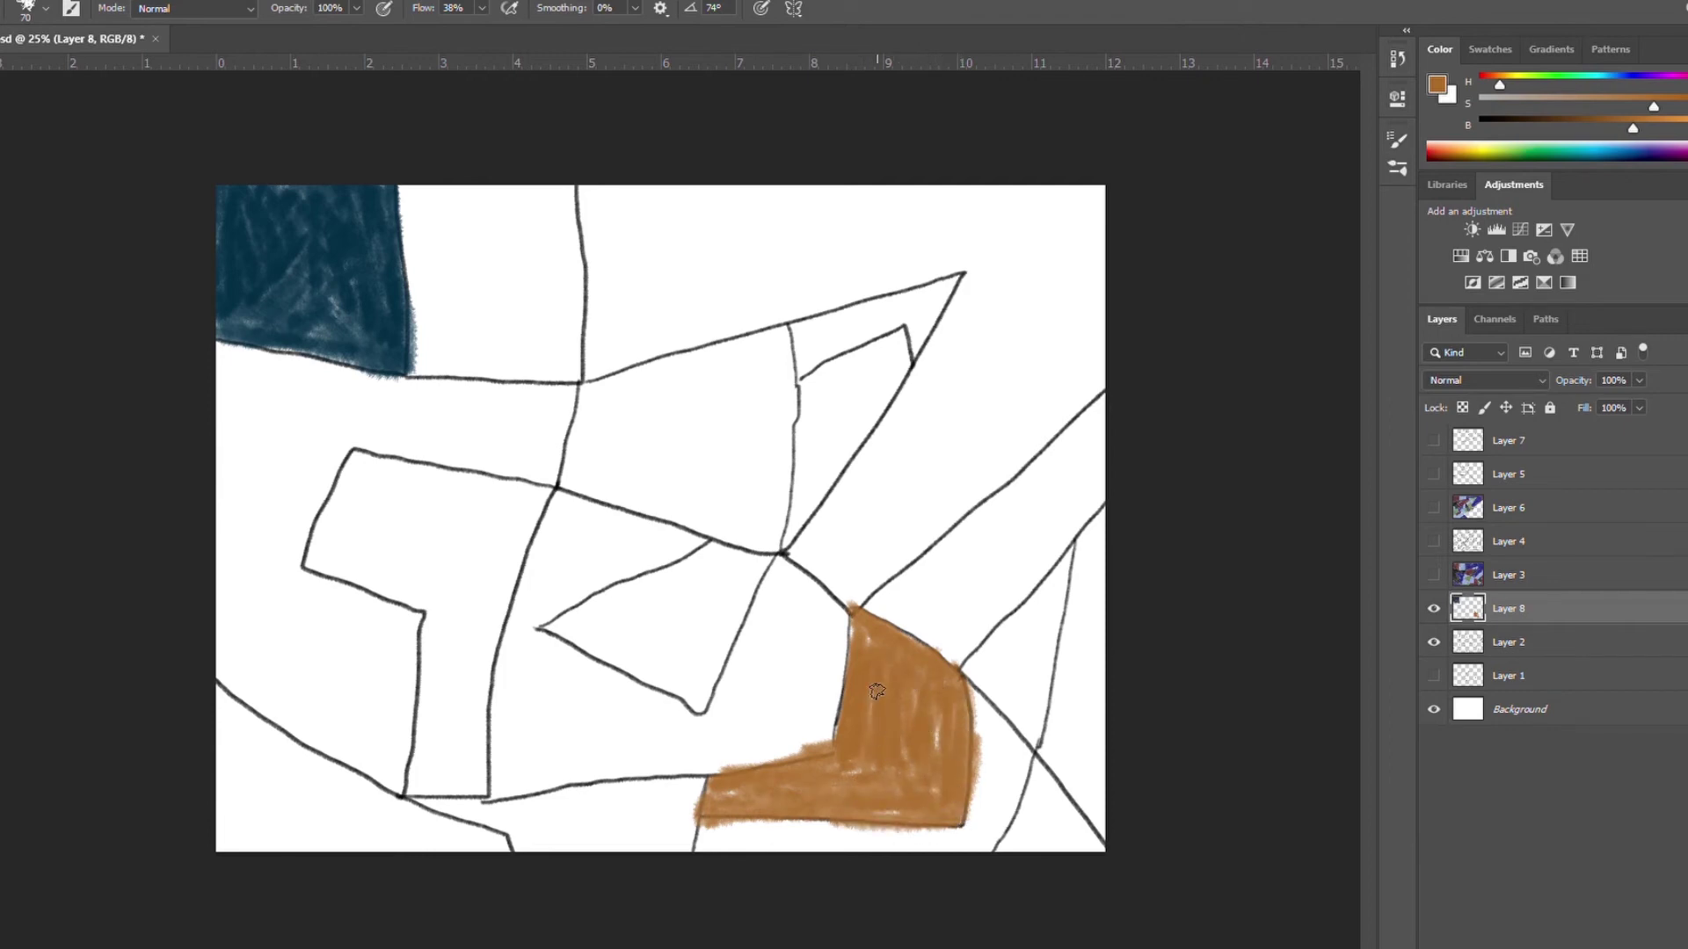
key("e")
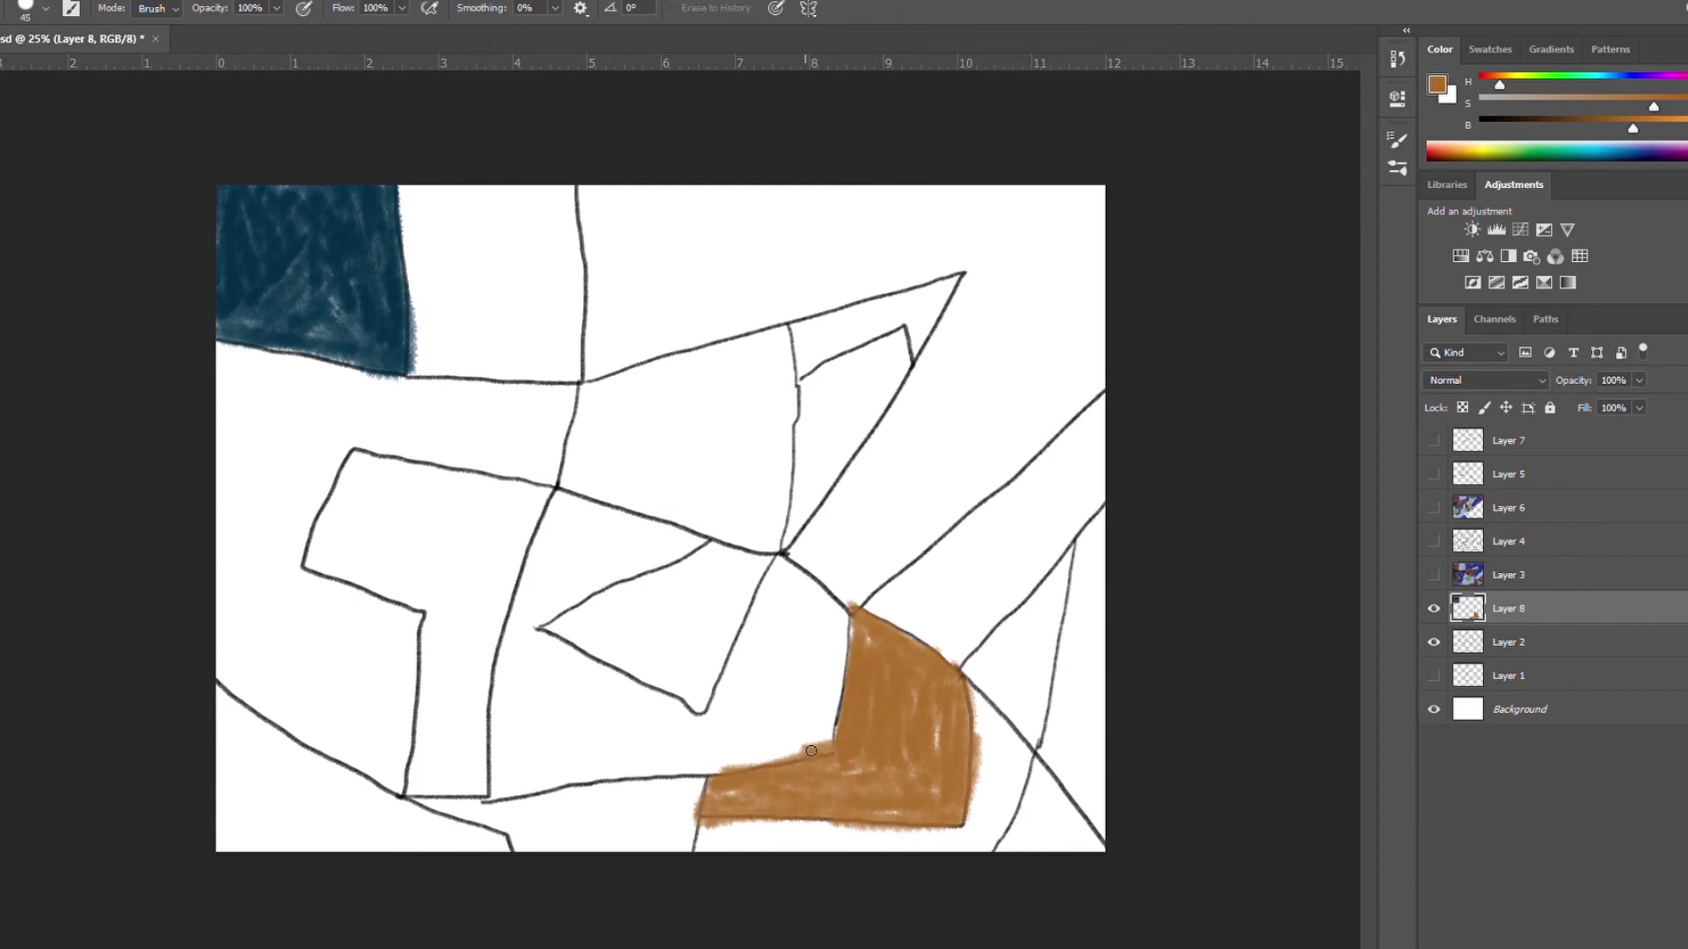
left_click_drag(792, 755, 781, 761)
mouse_move(993, 746)
left_mouse_down()
mouse_move(986, 726)
mouse_move(981, 752)
mouse_move(967, 689)
left_mouse_up()
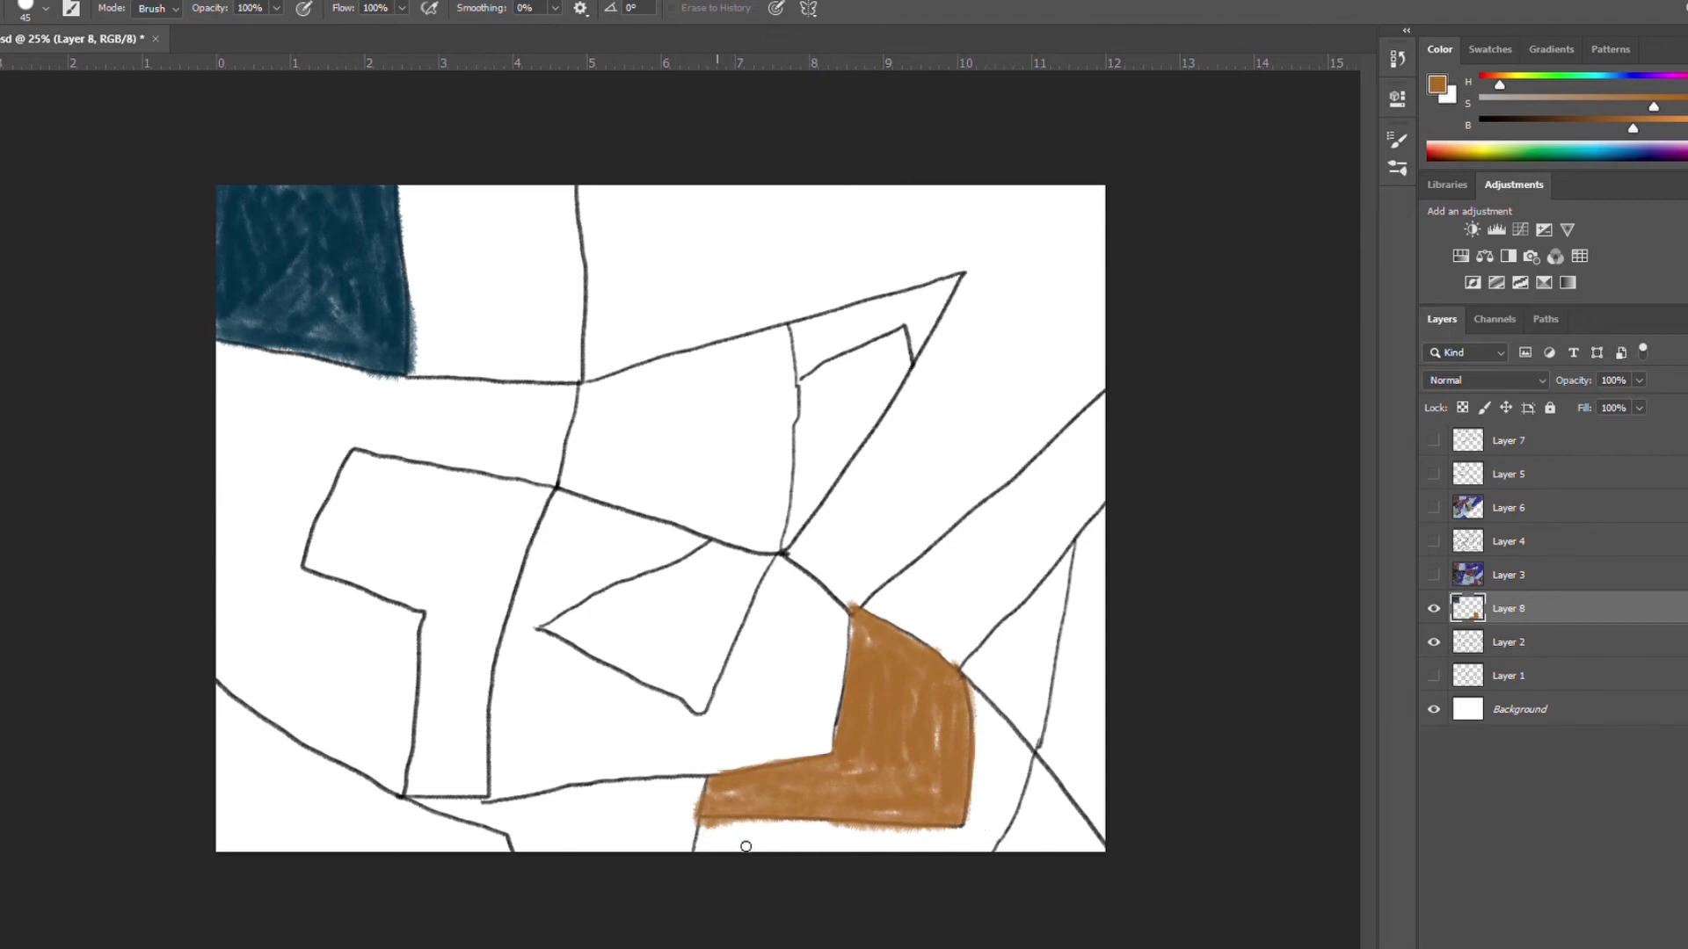
Try a green stroke in the left T-shaped area, then undo it
key("b")
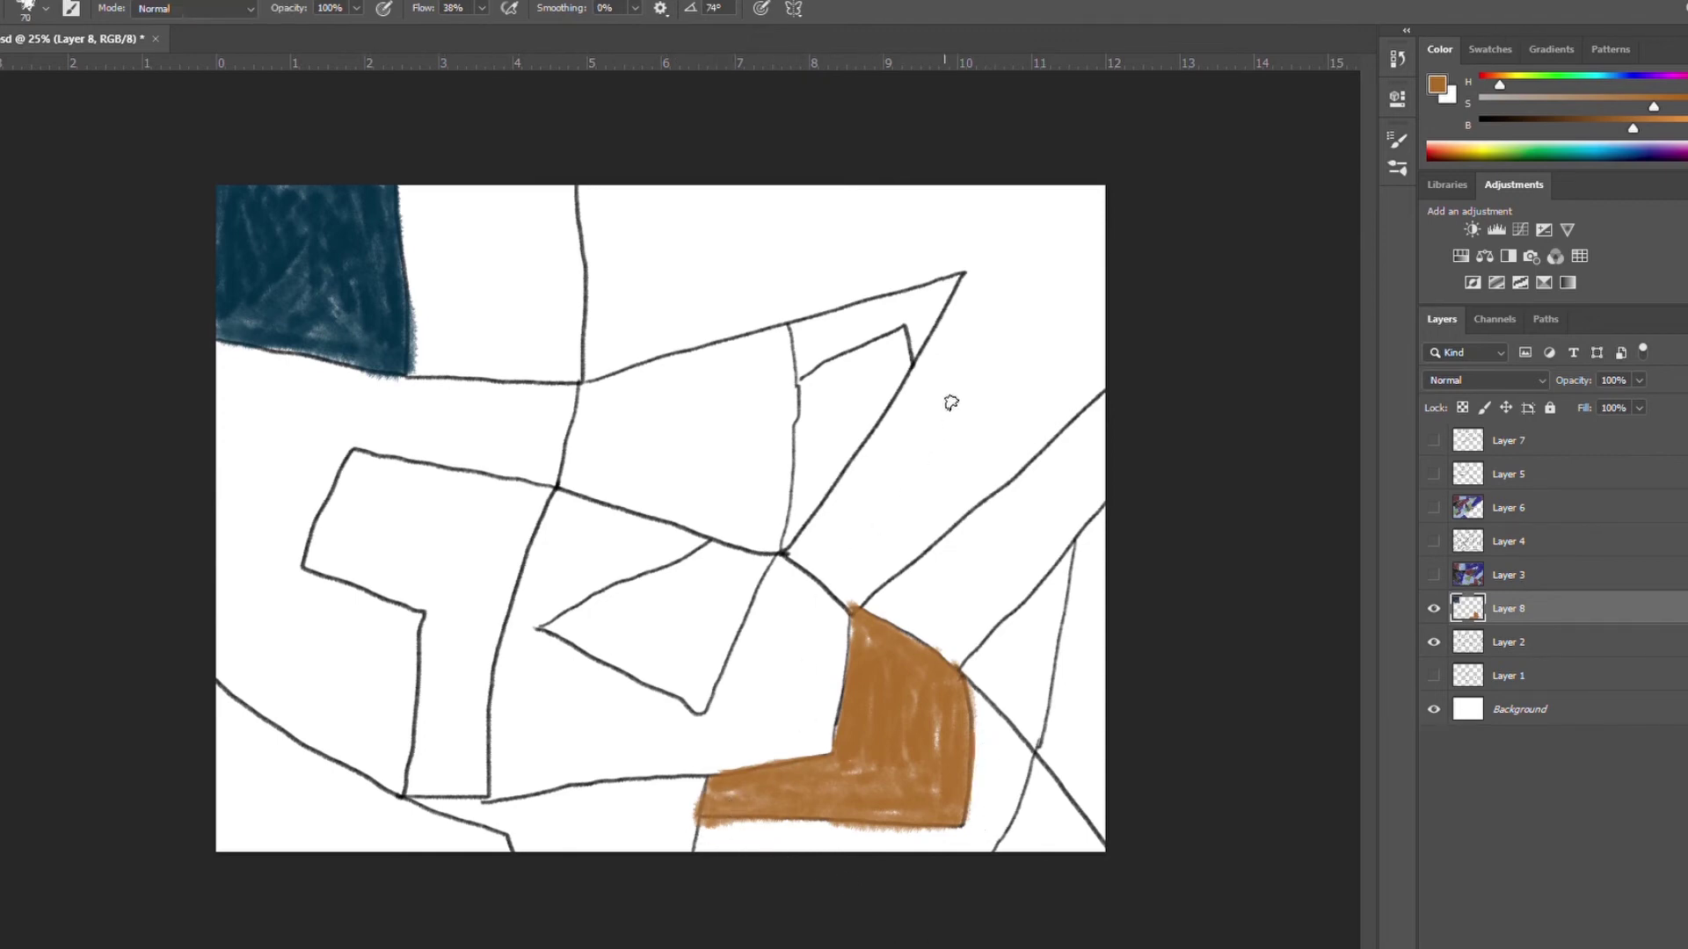
left_click_drag(1490, 159, 1527, 160)
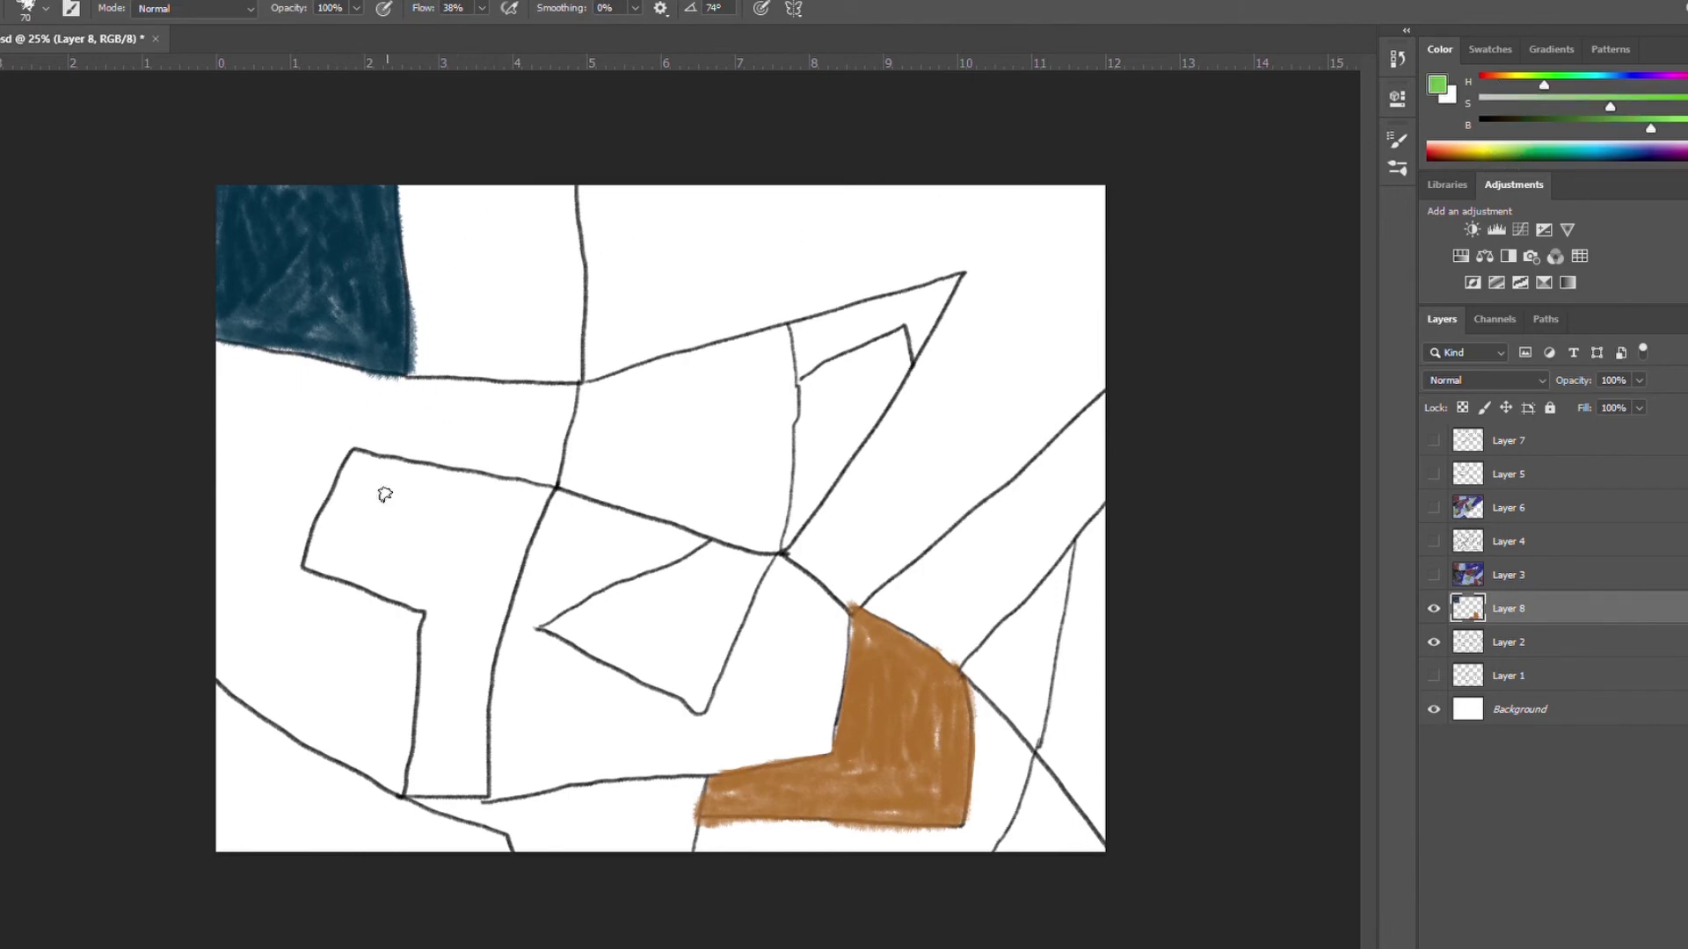
mouse_move(363, 466)
left_mouse_down()
mouse_move(343, 480)
mouse_move(339, 551)
left_mouse_up()
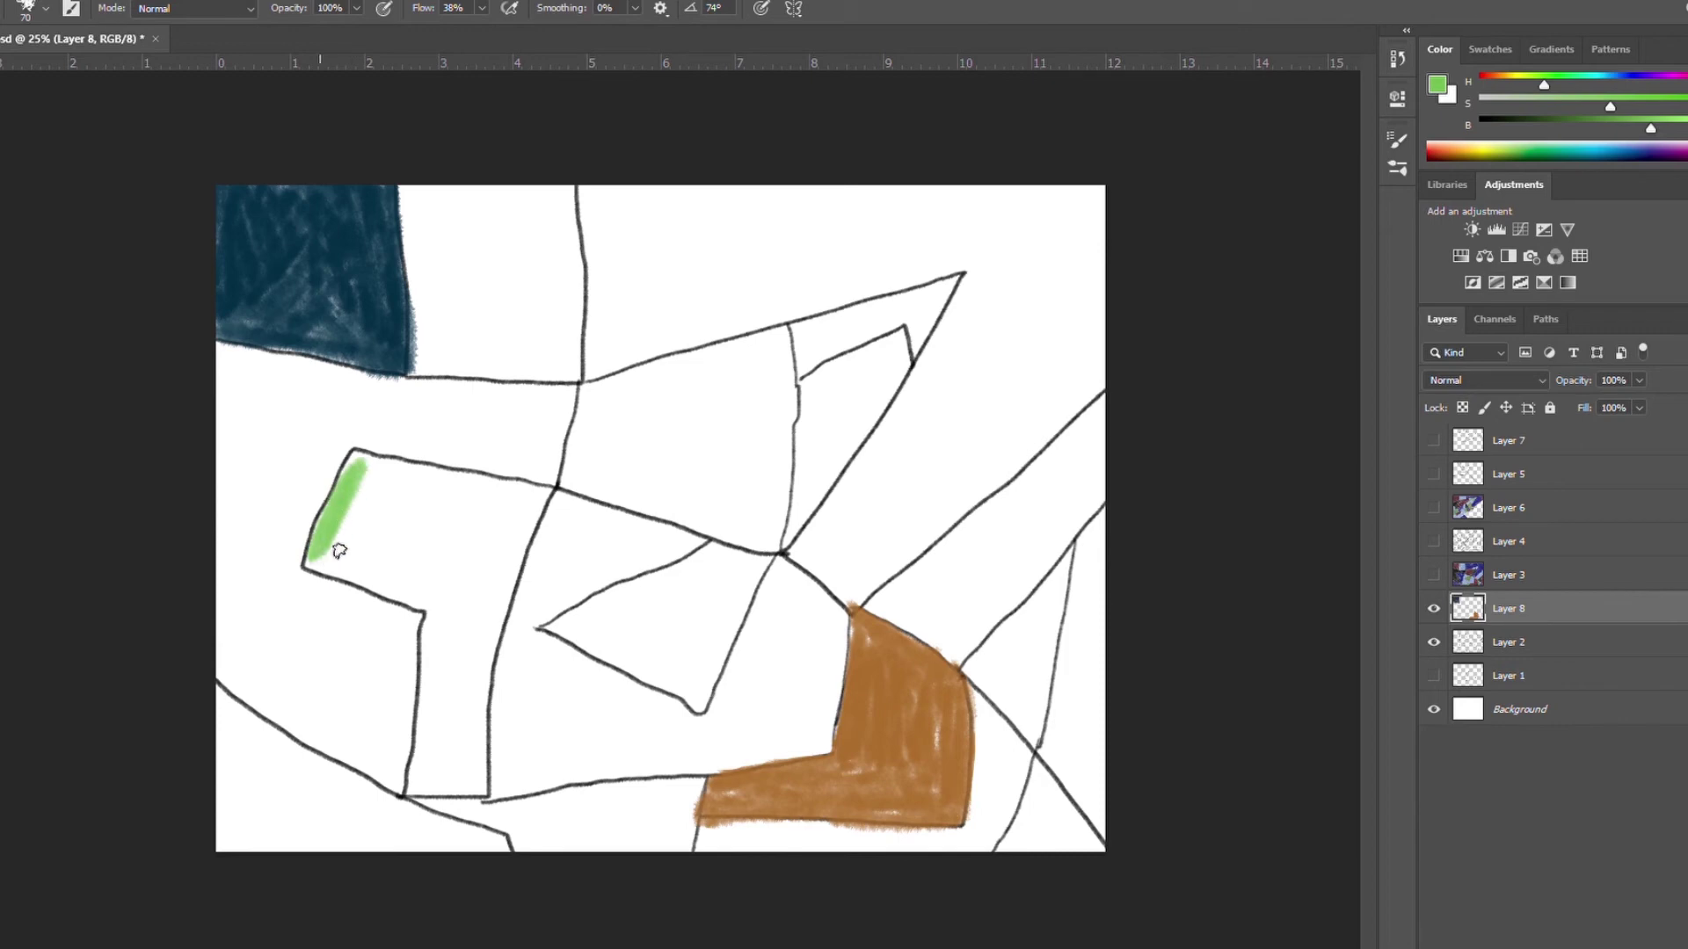
key("ctrl+z")
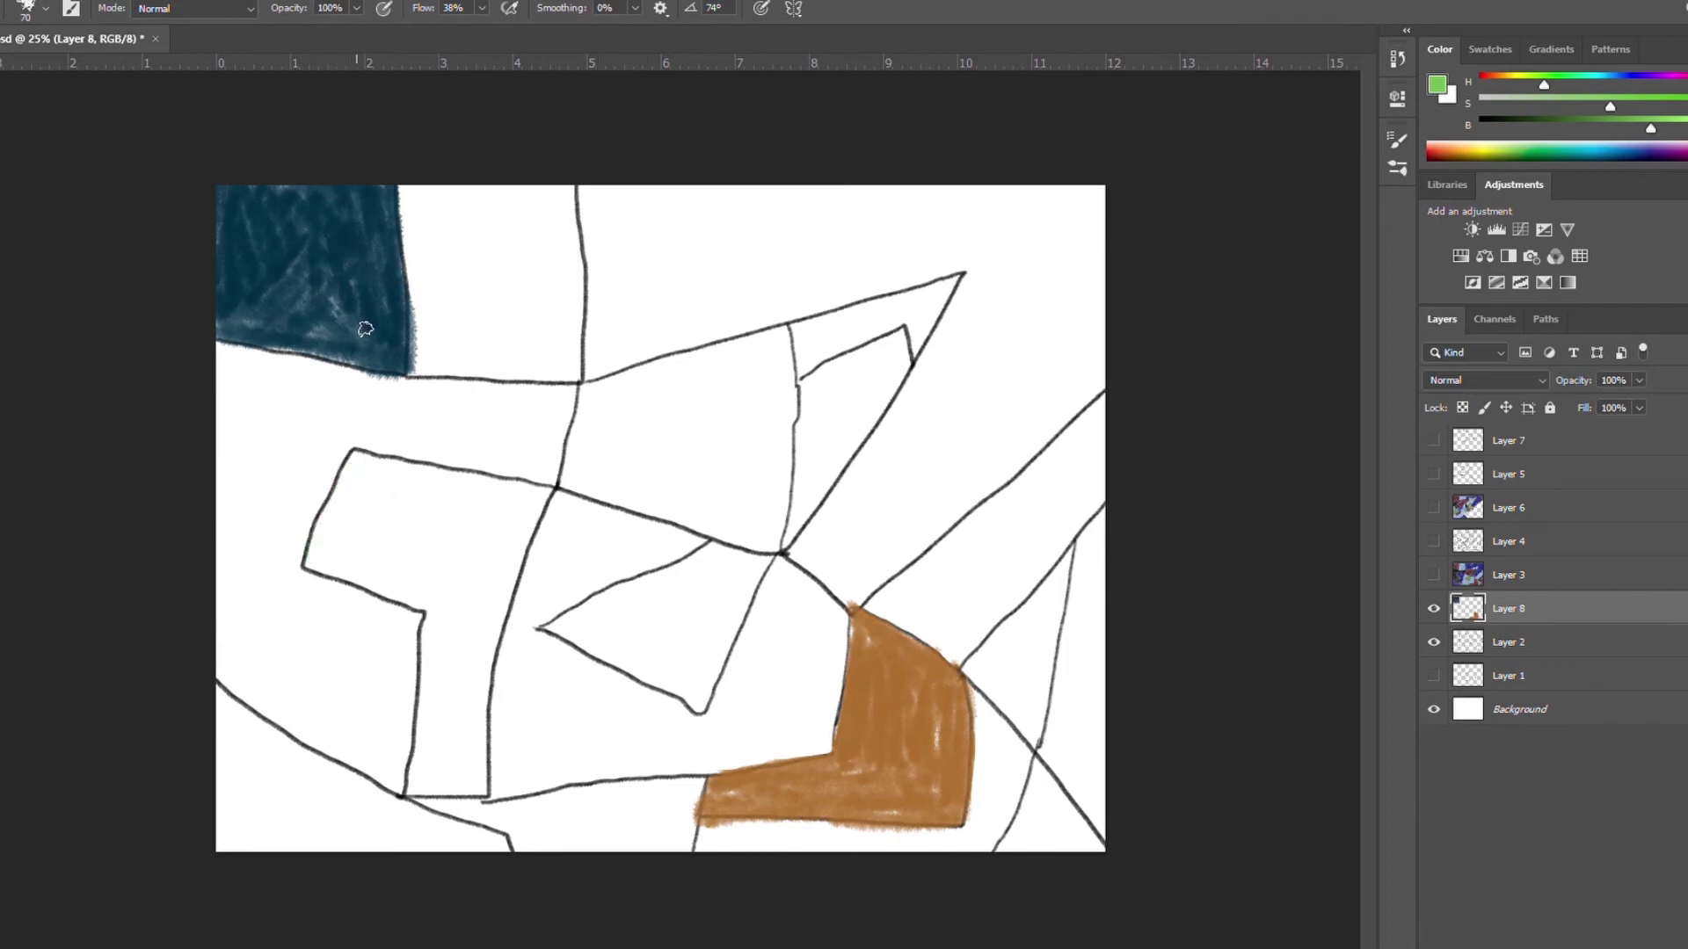
Sample the navy, adjust it to cyan, paint the shape right of it, then hide Layer 8
left_click(409, 288, "alt")
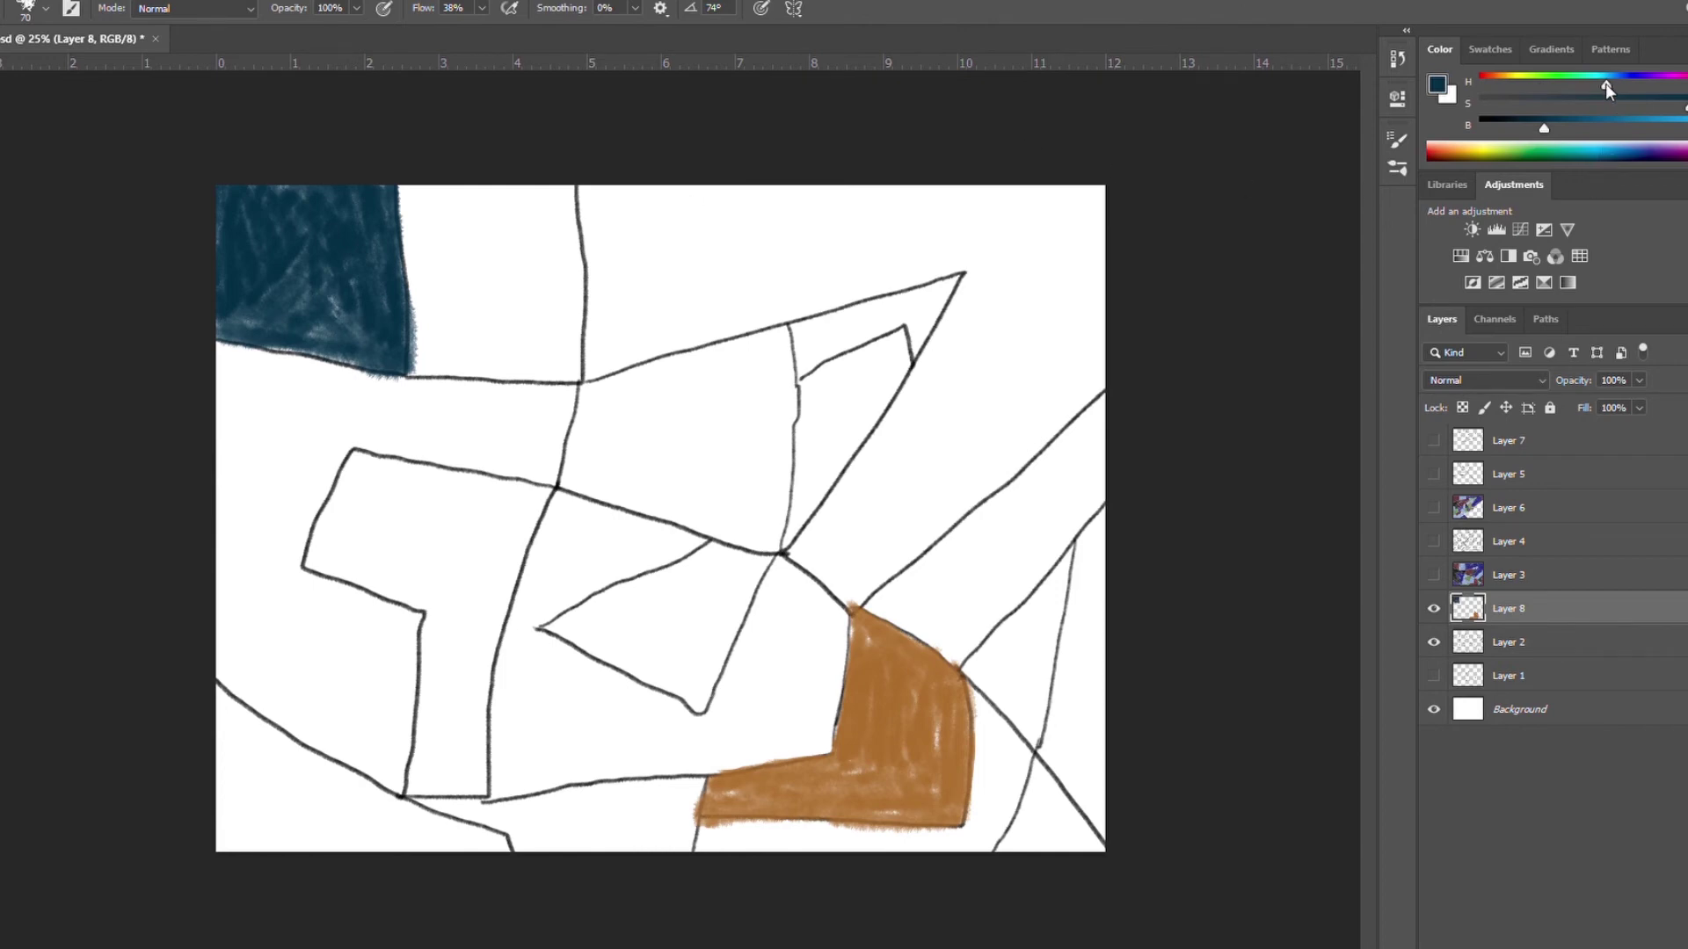
left_click_drag(1605, 86, 1598, 86)
left_click_drag(1544, 128, 1508, 129)
left_click(1598, 161)
left_click(1597, 163)
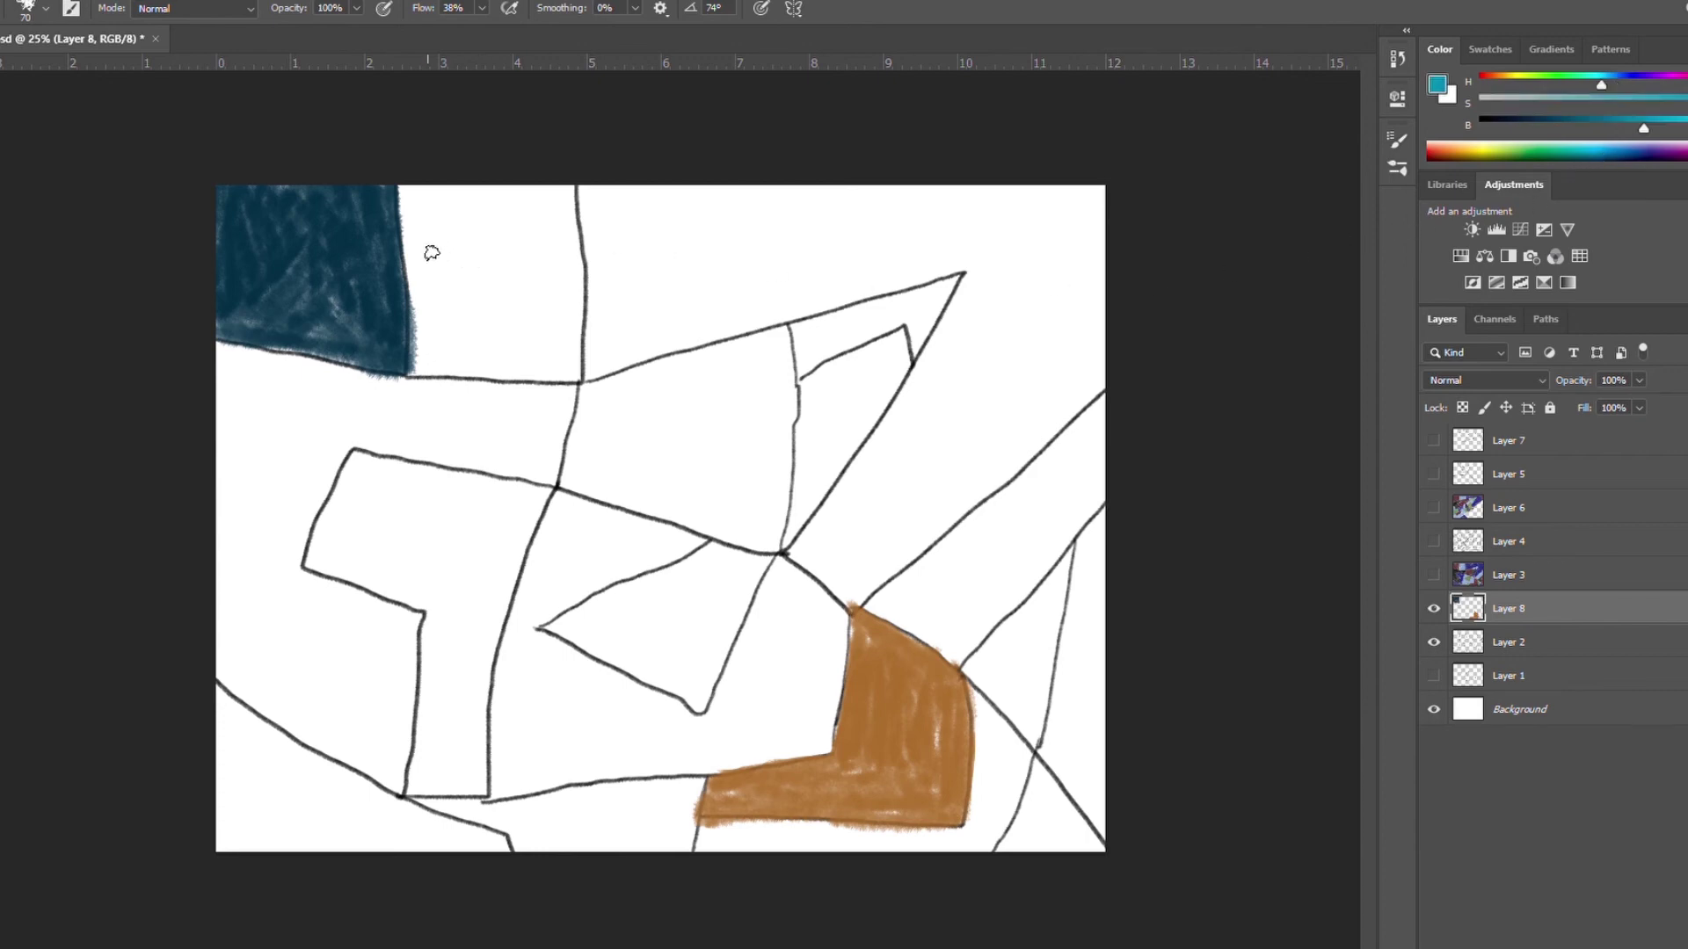
mouse_move(430, 252)
left_mouse_down()
mouse_move(434, 364)
mouse_move(445, 324)
mouse_move(460, 361)
mouse_move(483, 362)
mouse_move(470, 293)
left_mouse_up()
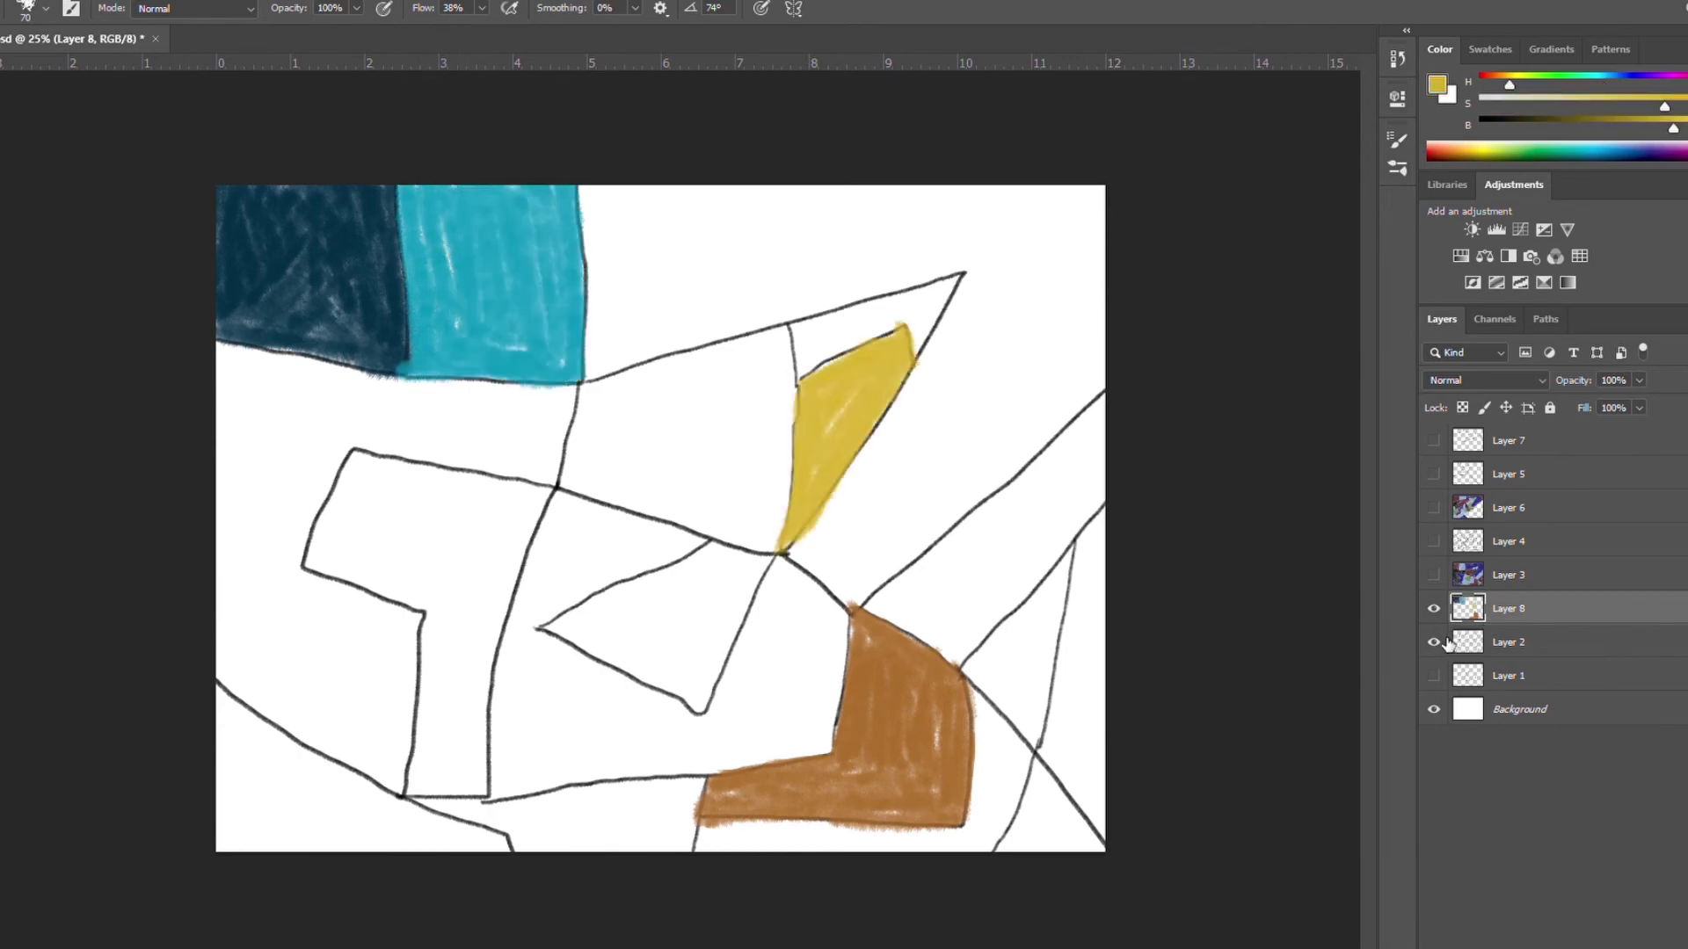
left_click(1436, 608)
Toggle Layers 8, 3, 2, 4 and 6 to compare, leaving only Layer 3 visible
left_click(1436, 575)
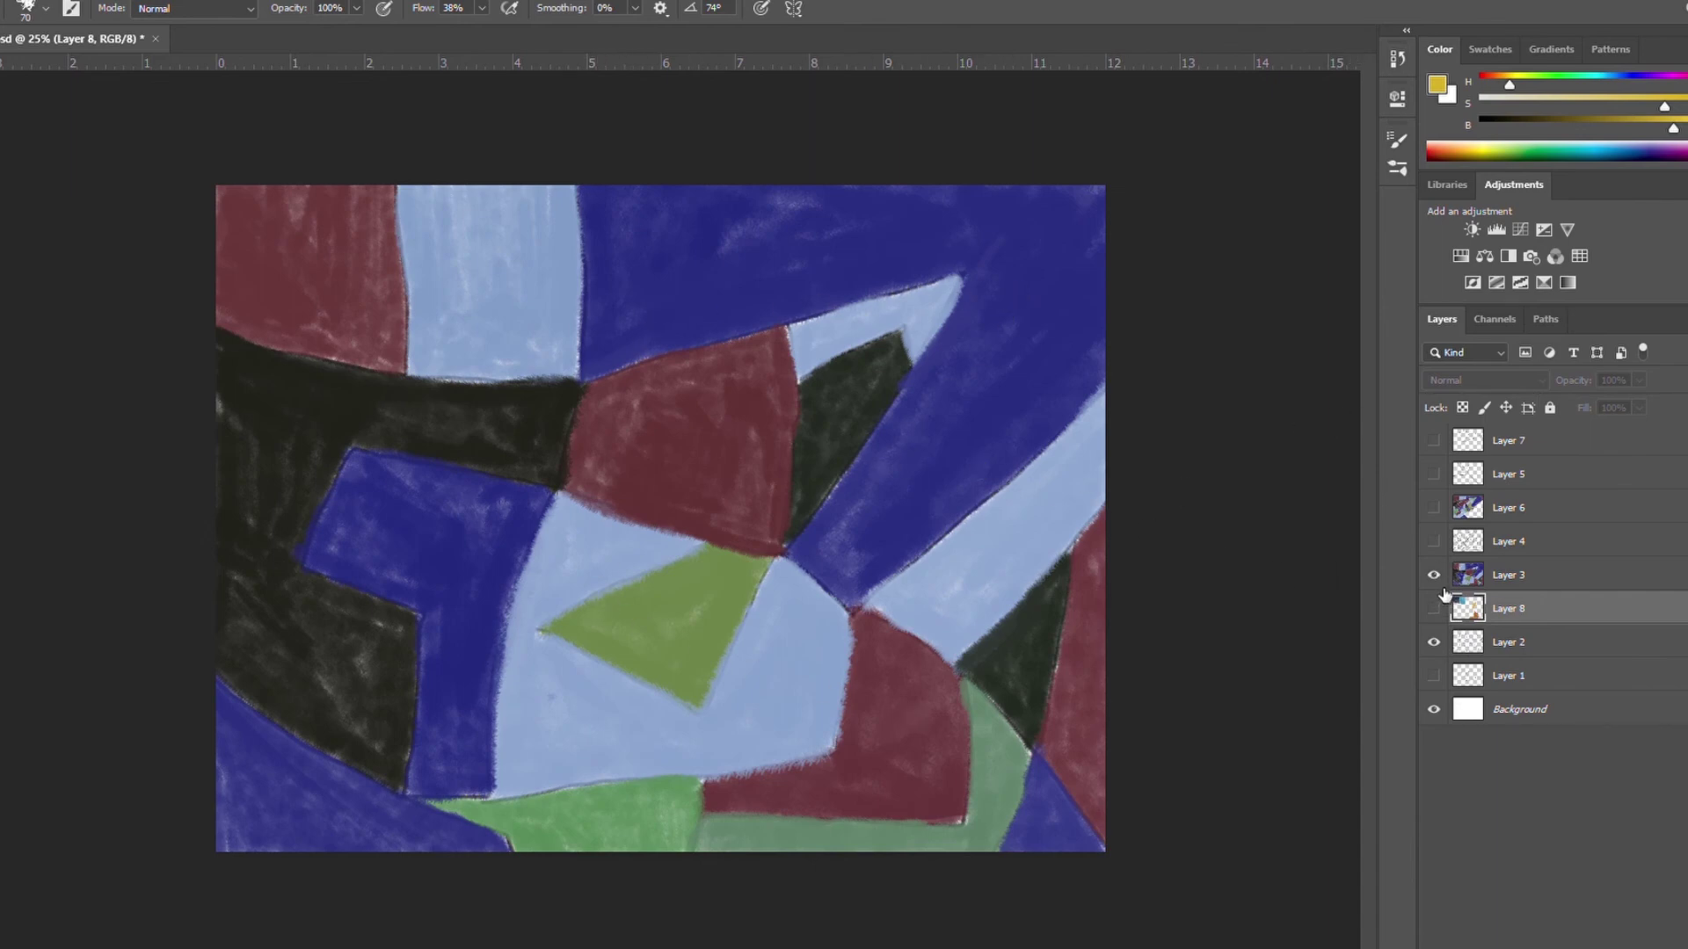
left_click(1434, 575)
left_click(1461, 642)
left_click(1434, 641)
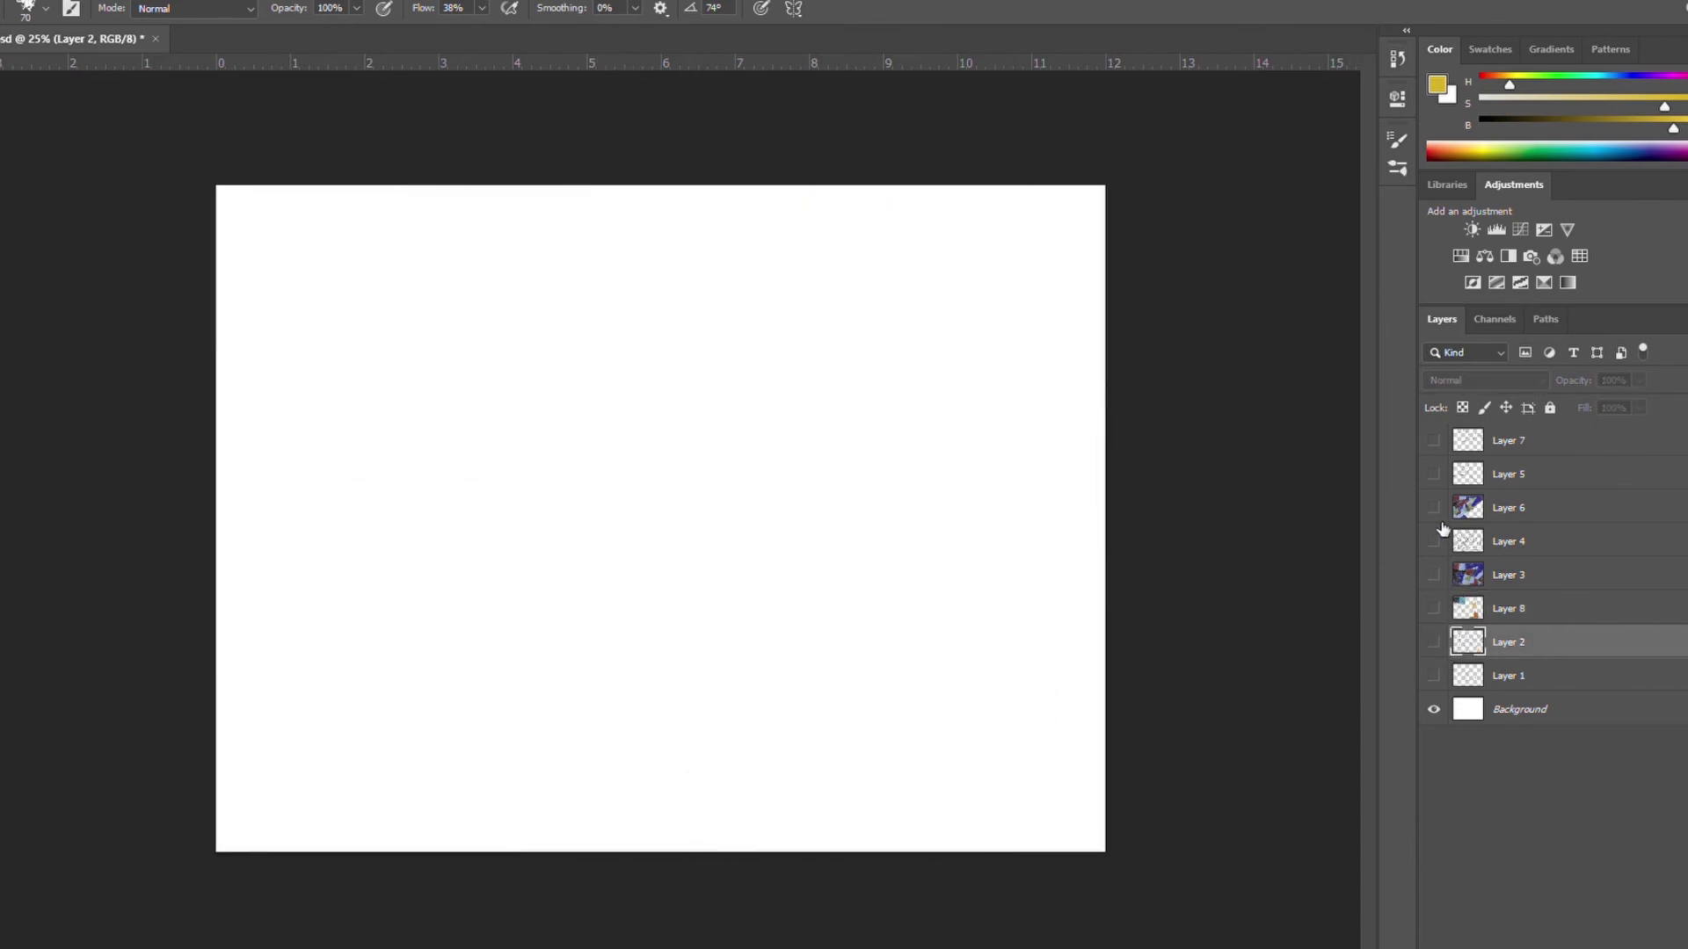
left_click(1434, 542)
left_click(1434, 508)
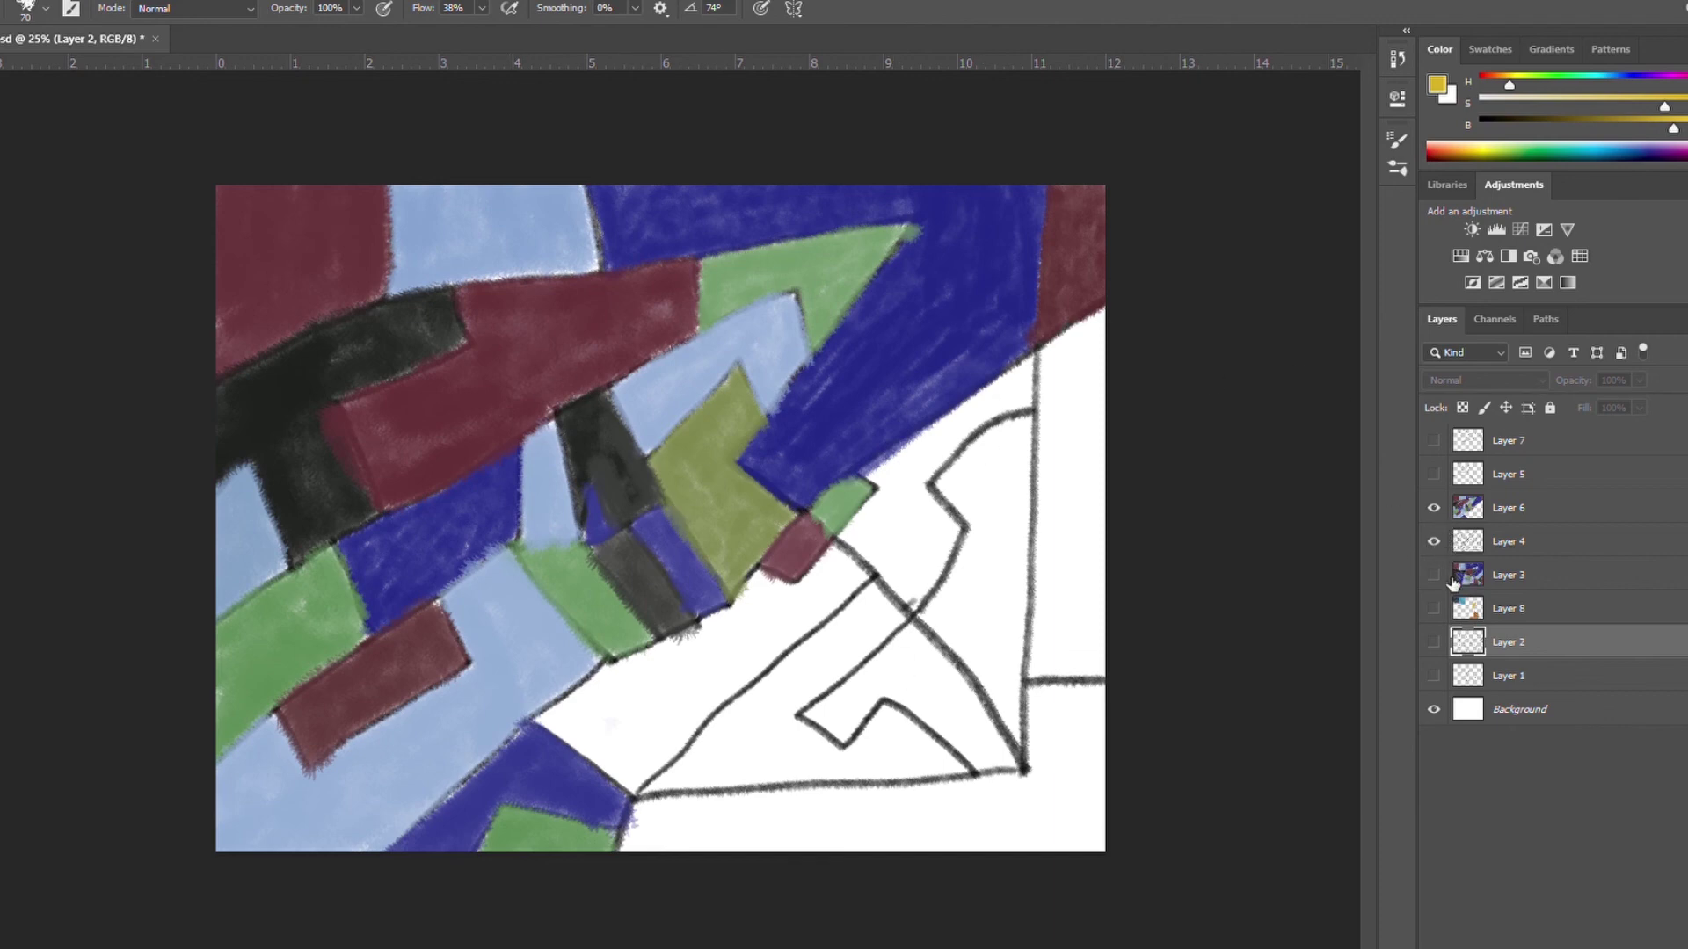
left_click(1440, 576)
left_click(1441, 510)
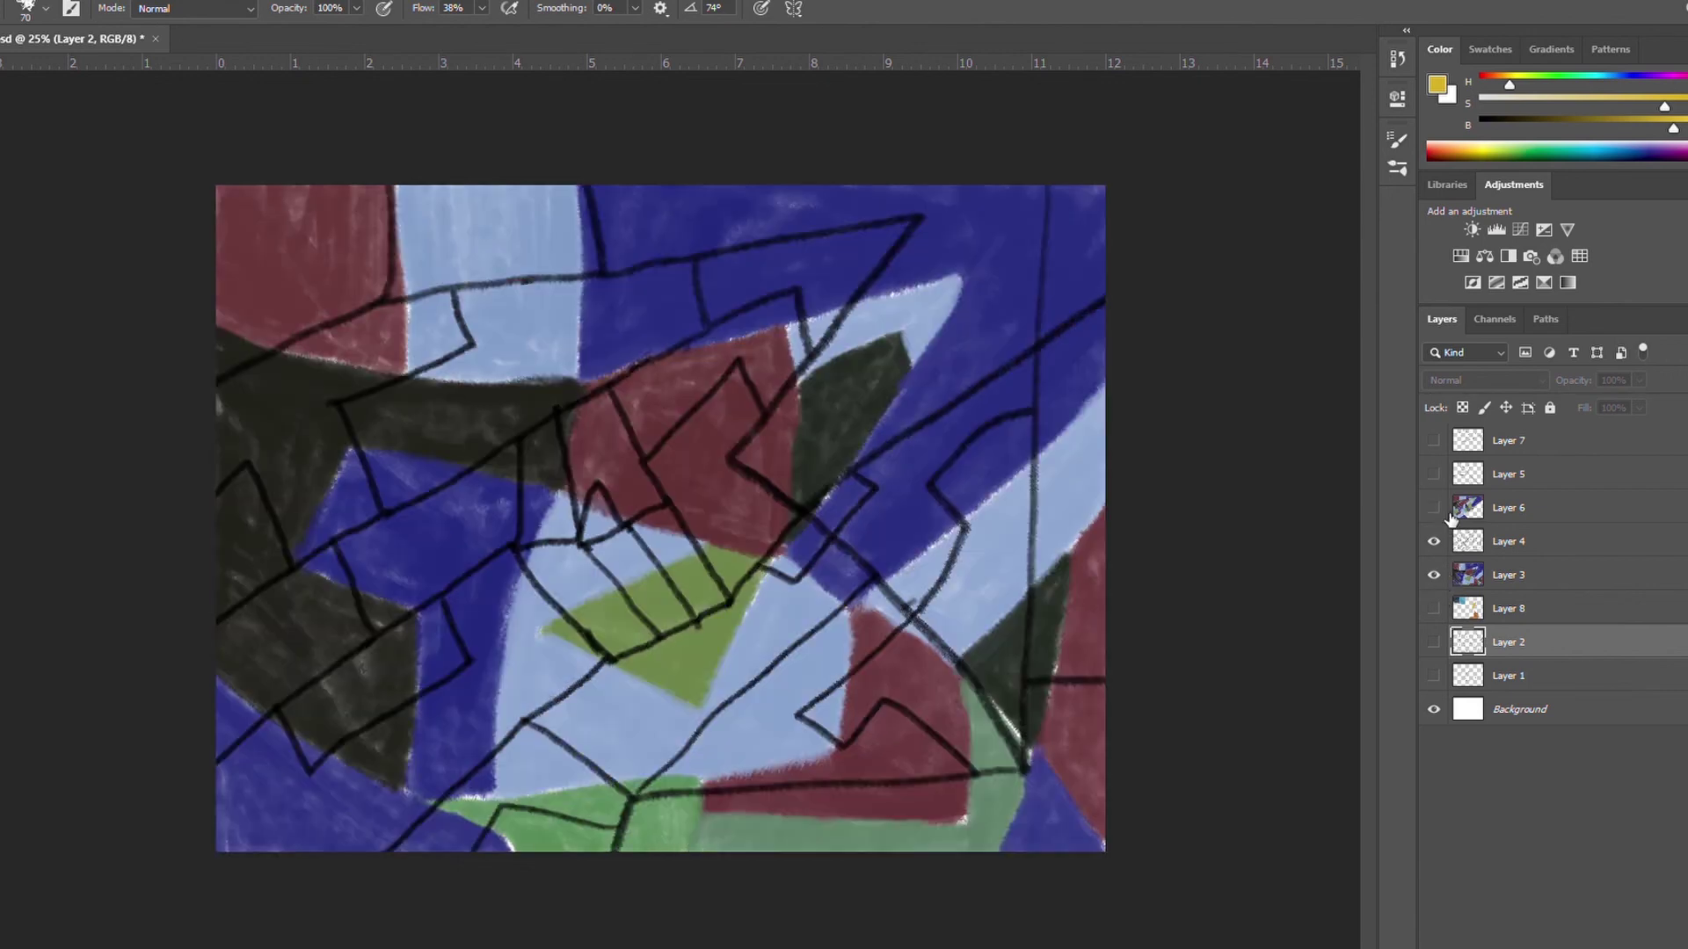
left_click(1434, 543)
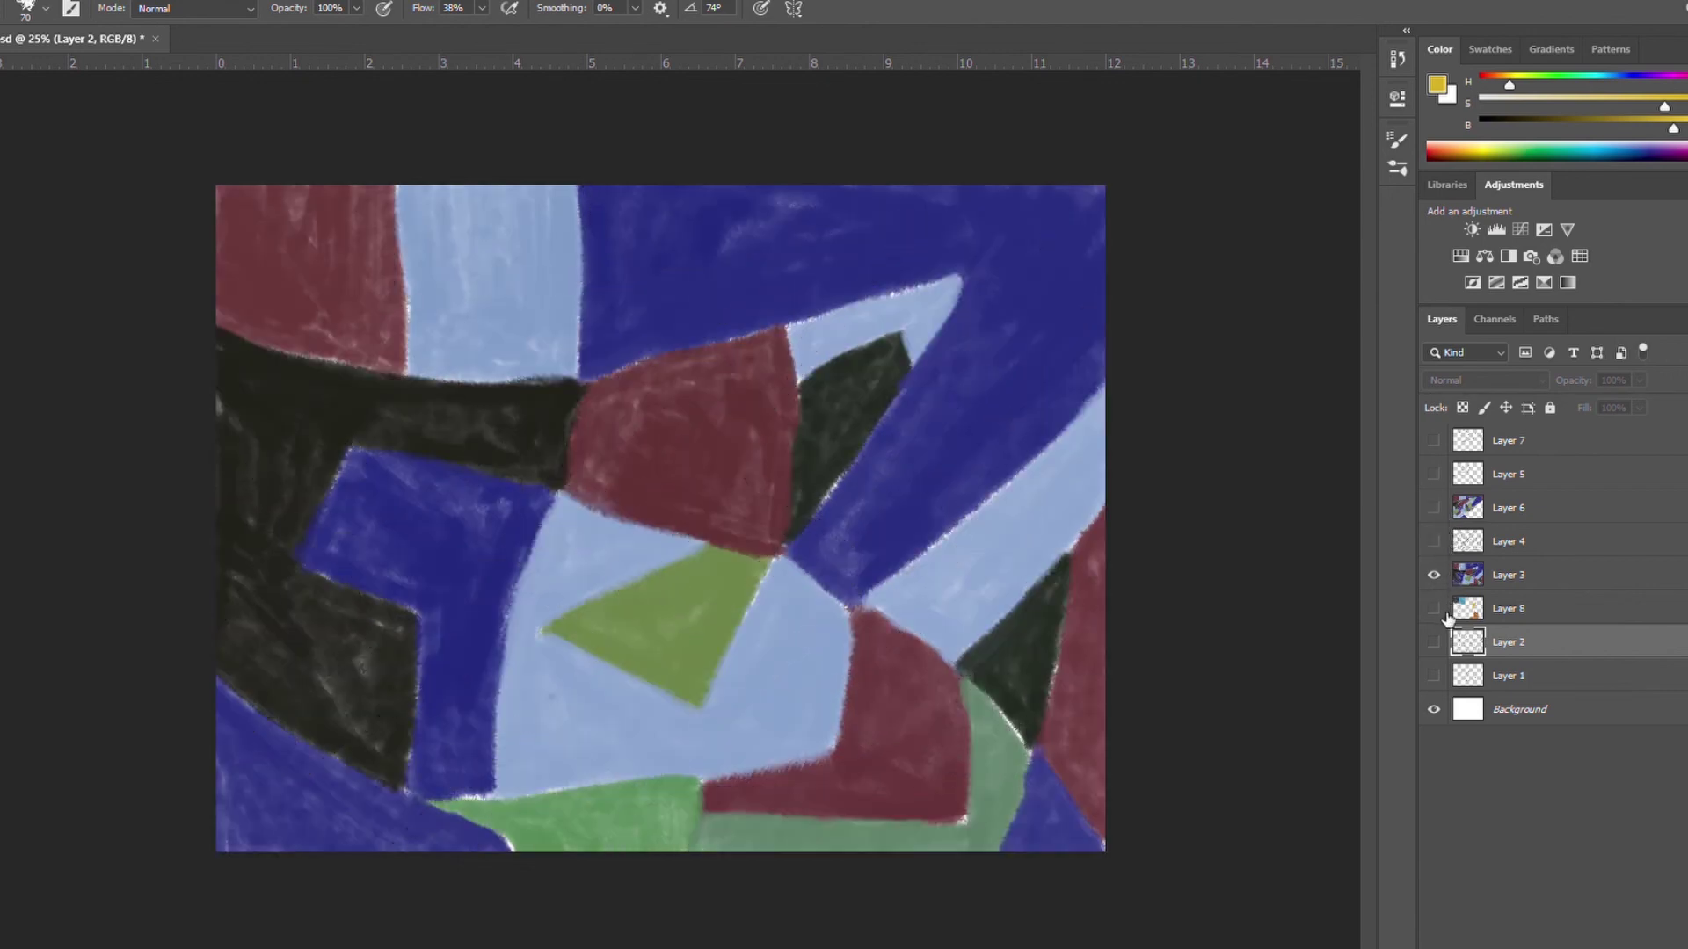